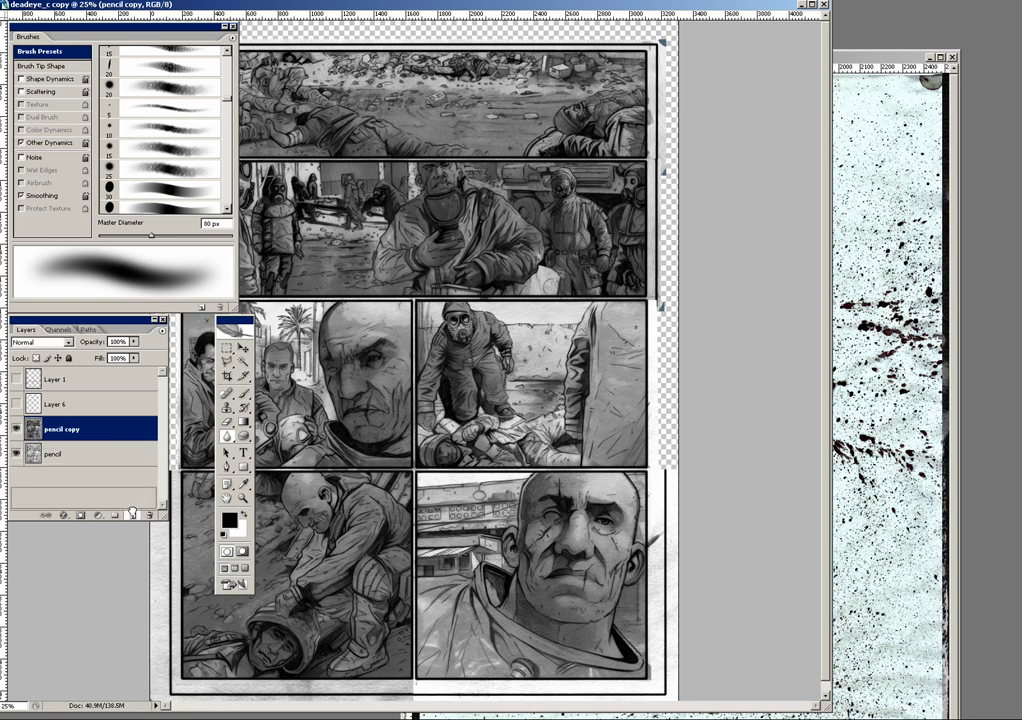
# Step: Duplicate pencil copy into pencil copy 2, show only that layer, and bring the splatter document over
pyautogui.hotkey('ctrl', 'j')
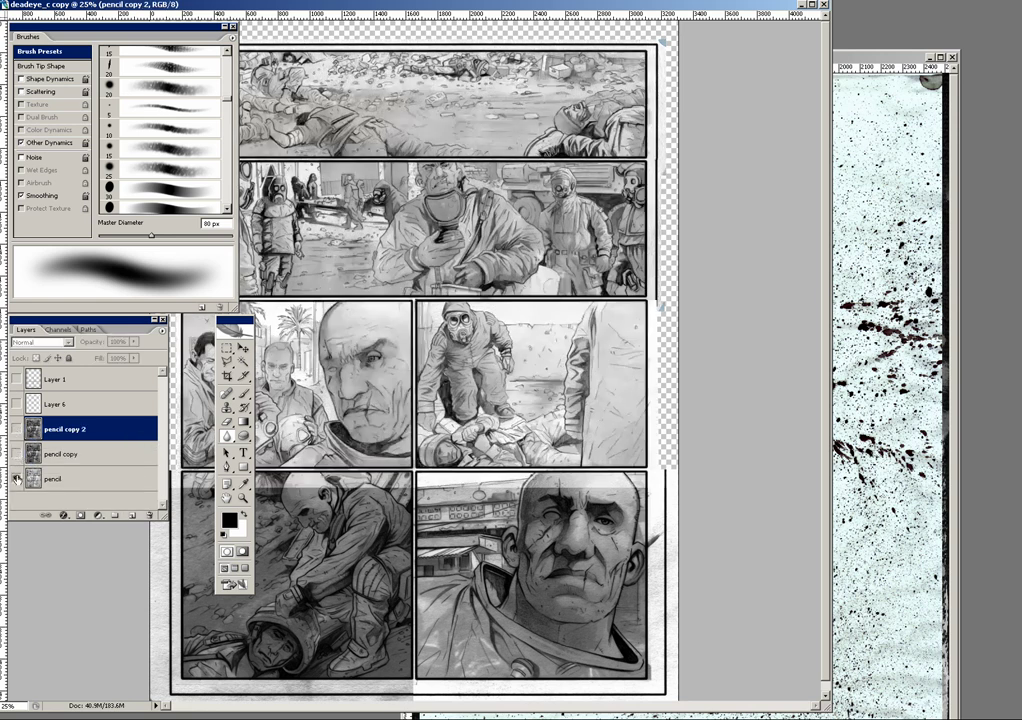
pyautogui.moveTo(17, 430); pyautogui.dragTo(17, 480)
pyautogui.click(16, 479)
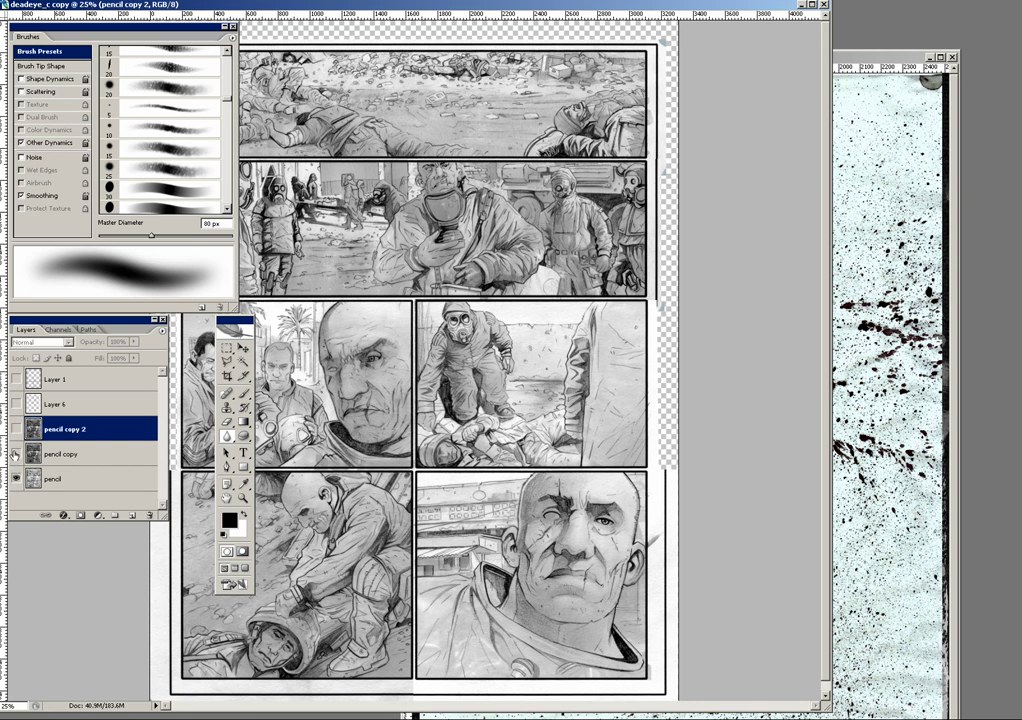
pyautogui.click(15, 454)
pyautogui.click(16, 430)
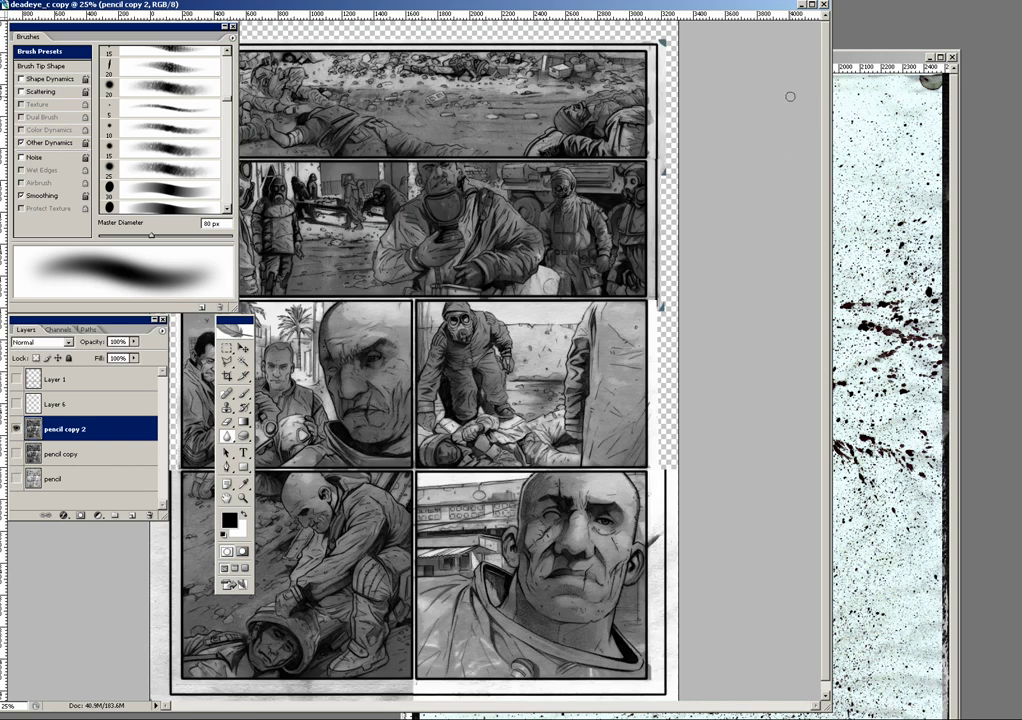
pyautogui.click(880, 60)
pyautogui.moveTo(790, 59); pyautogui.dragTo(622, 47)
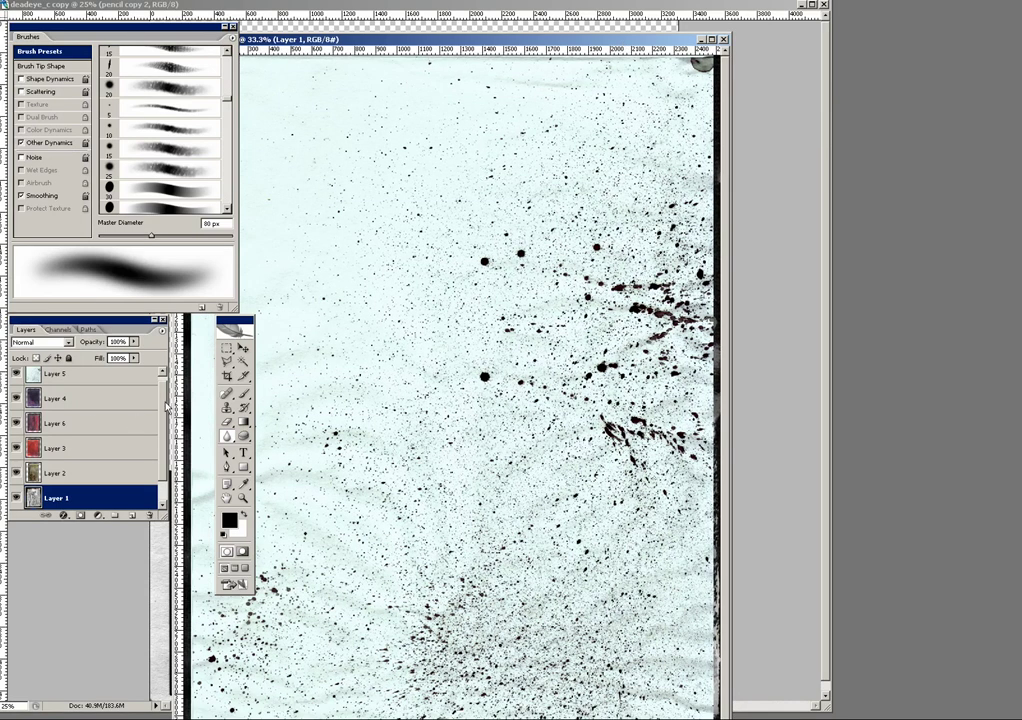
# Step: Hide Layers 4, 6, 3, 2 and 1, leaving only Layer 5's speckle texture visible and selected
pyautogui.scroll(1, 166, 405)
pyautogui.click(16, 380)
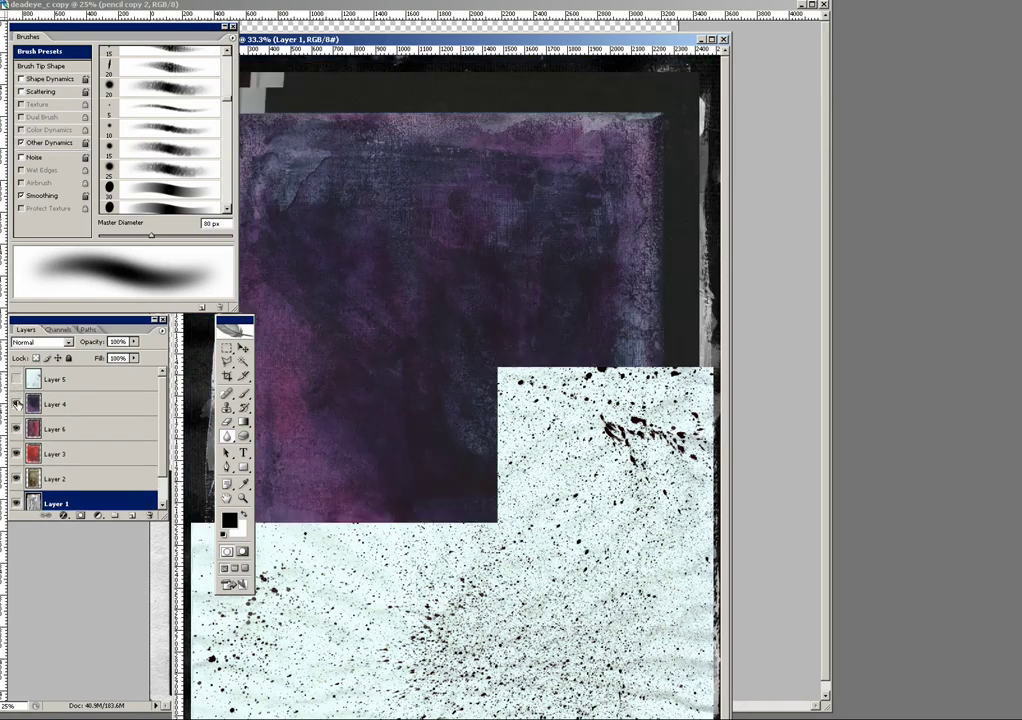
pyautogui.click(16, 404)
pyautogui.click(16, 429)
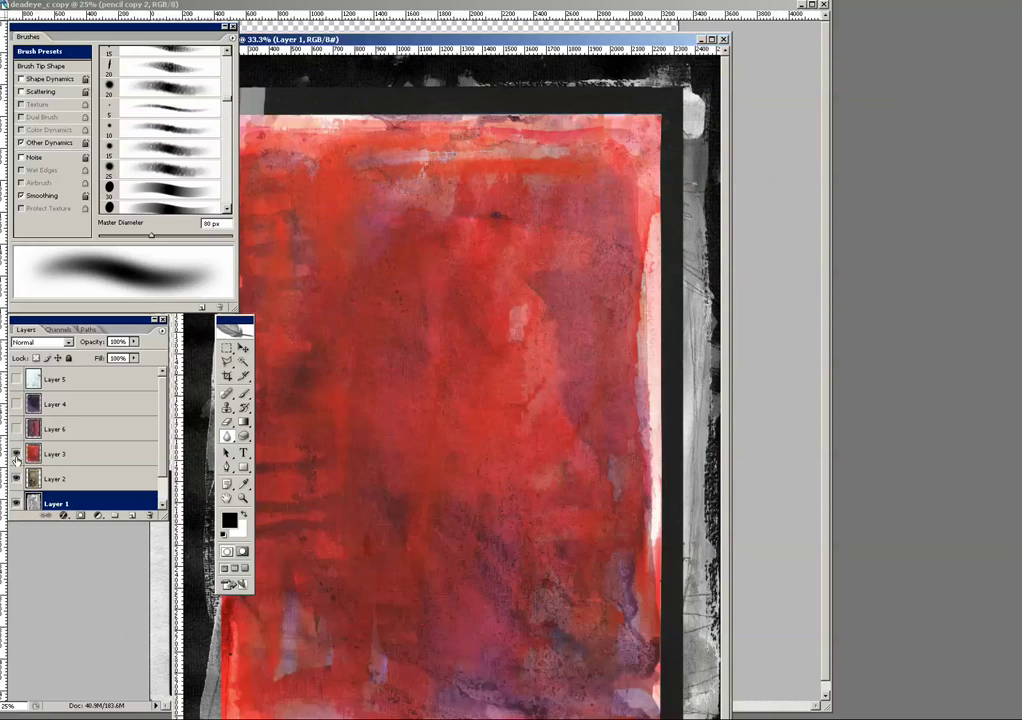
pyautogui.click(16, 454)
pyautogui.click(16, 479)
pyautogui.click(16, 479)
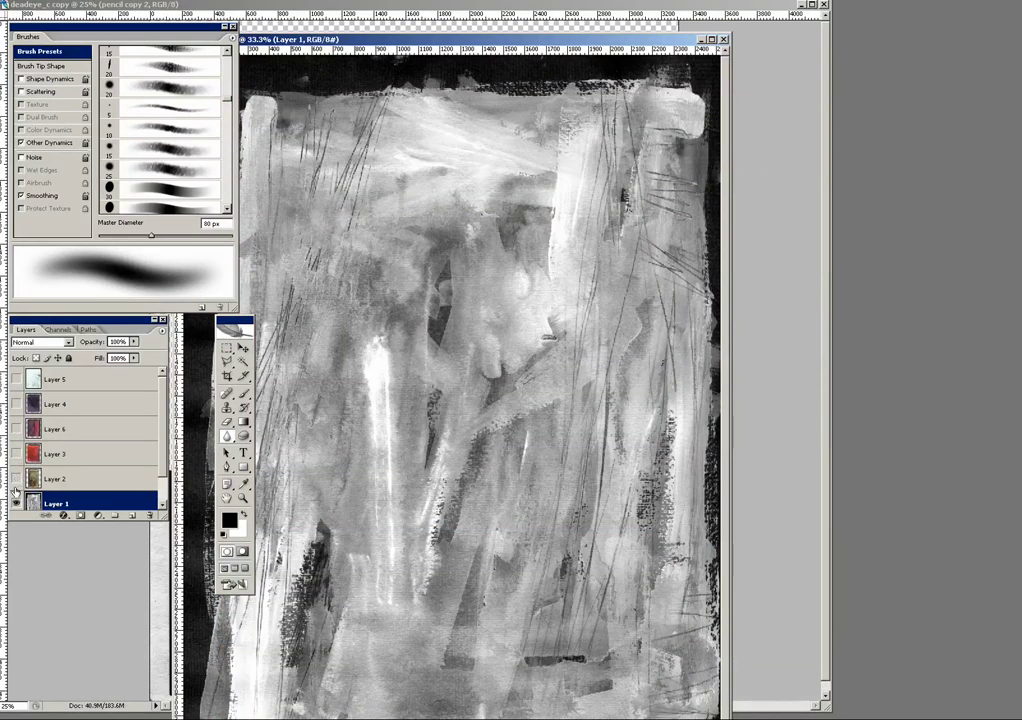
pyautogui.click(17, 505)
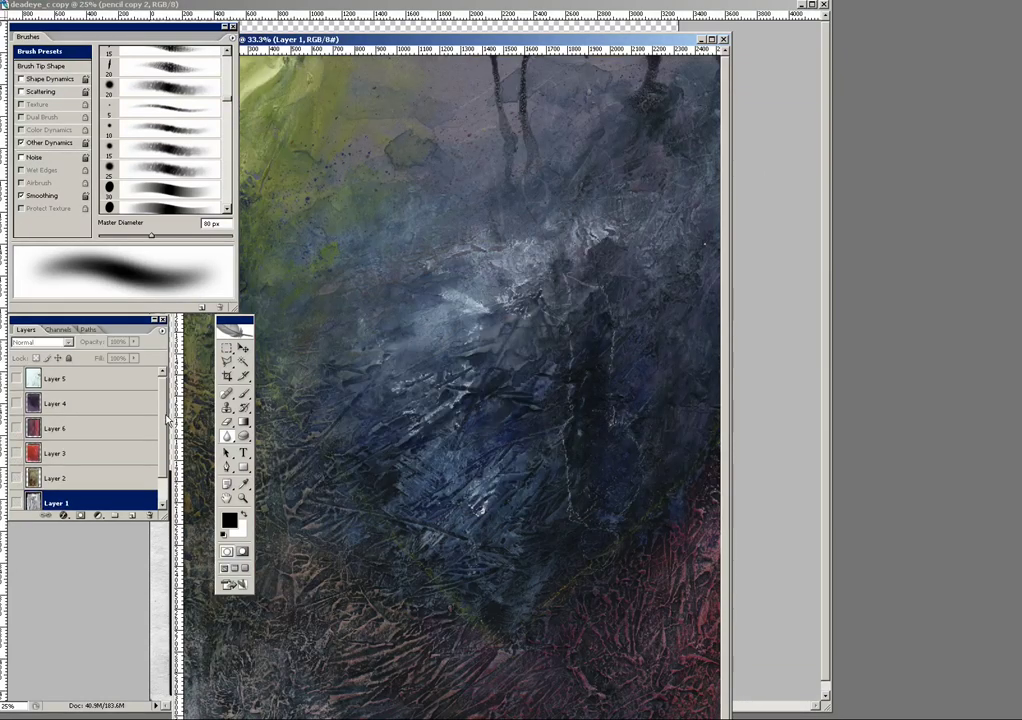
pyautogui.scroll(-1, 160, 460)
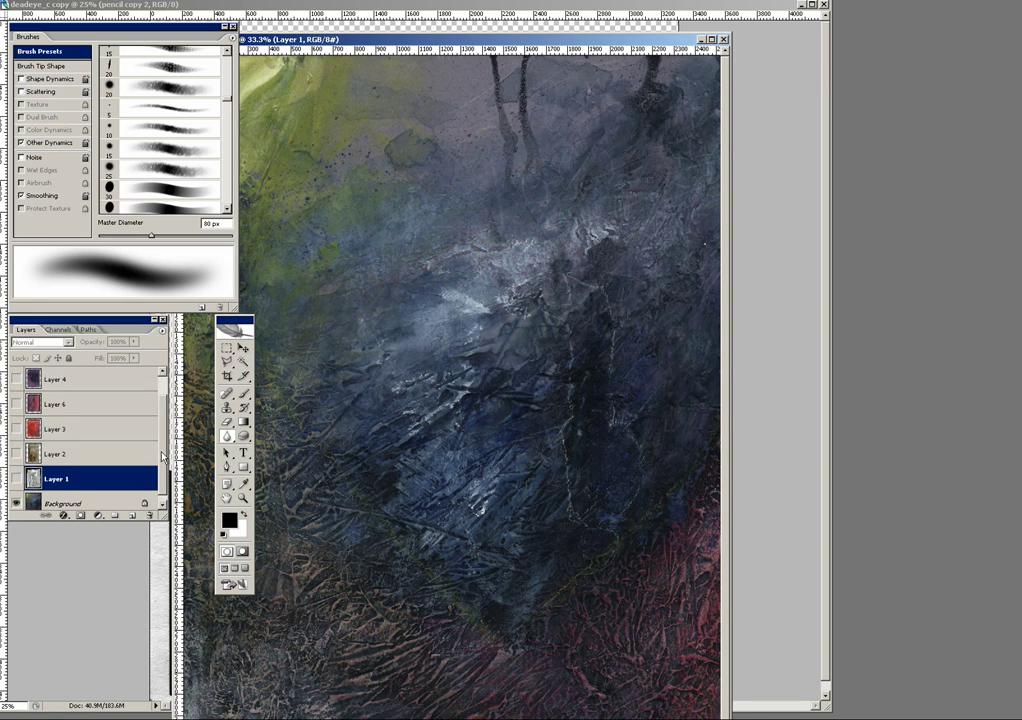
pyautogui.scroll(1, 45, 428)
pyautogui.click(37, 384)
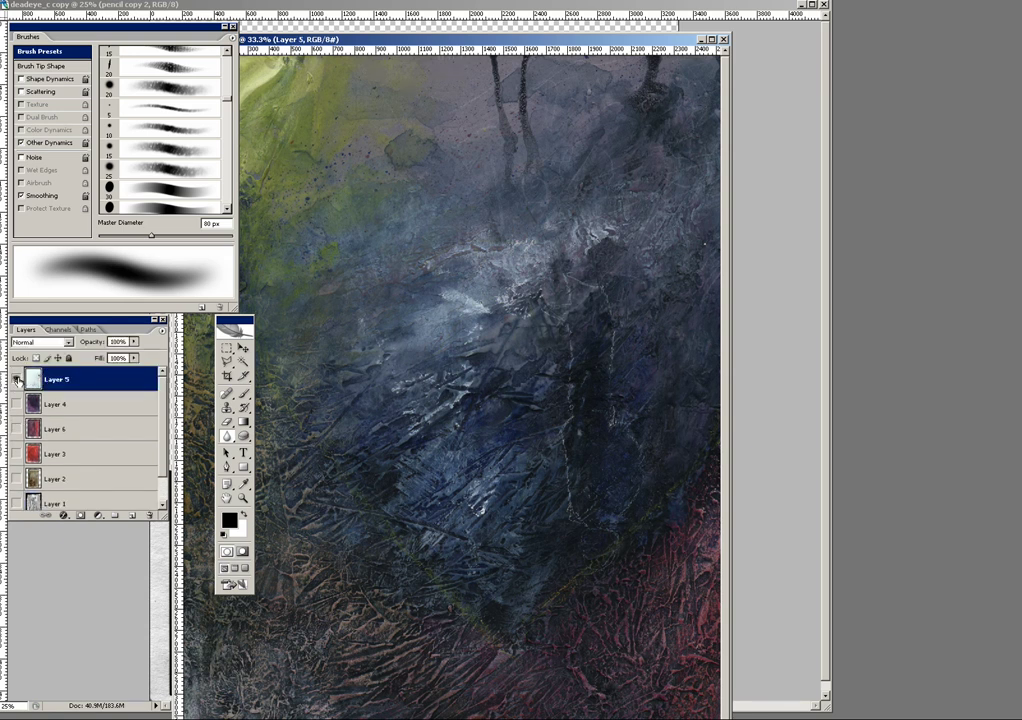
pyautogui.click(16, 379)
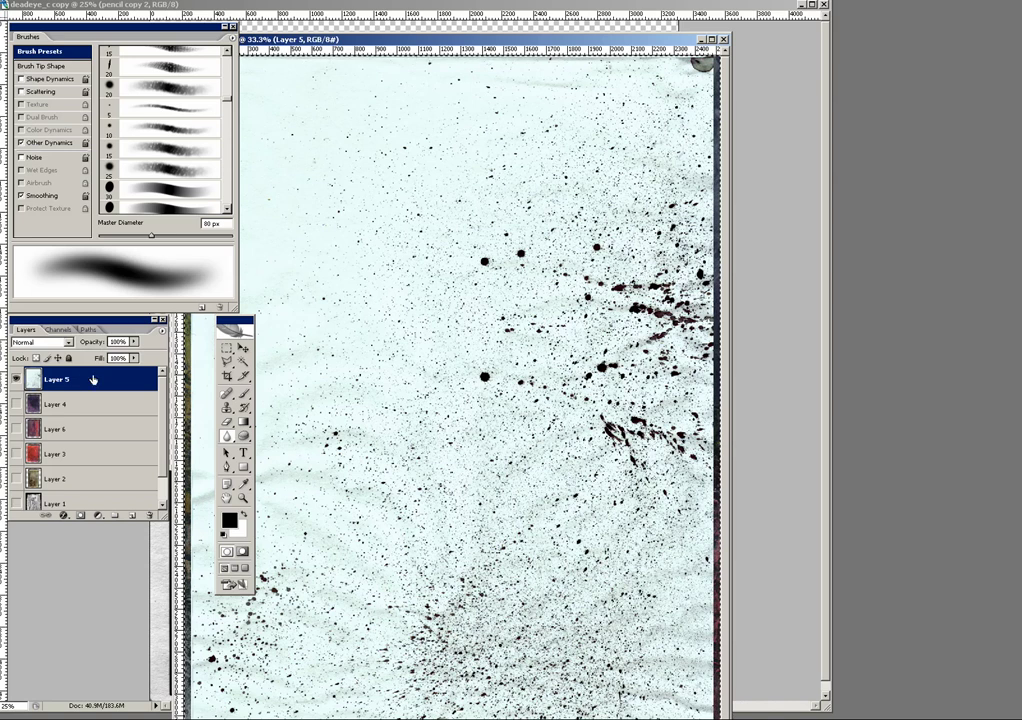
# Step: Copy the speckled texture onto the comic page as Layer 7, positioned up and right over the panels
pyautogui.moveTo(273, 37); pyautogui.dragTo(870, 49)
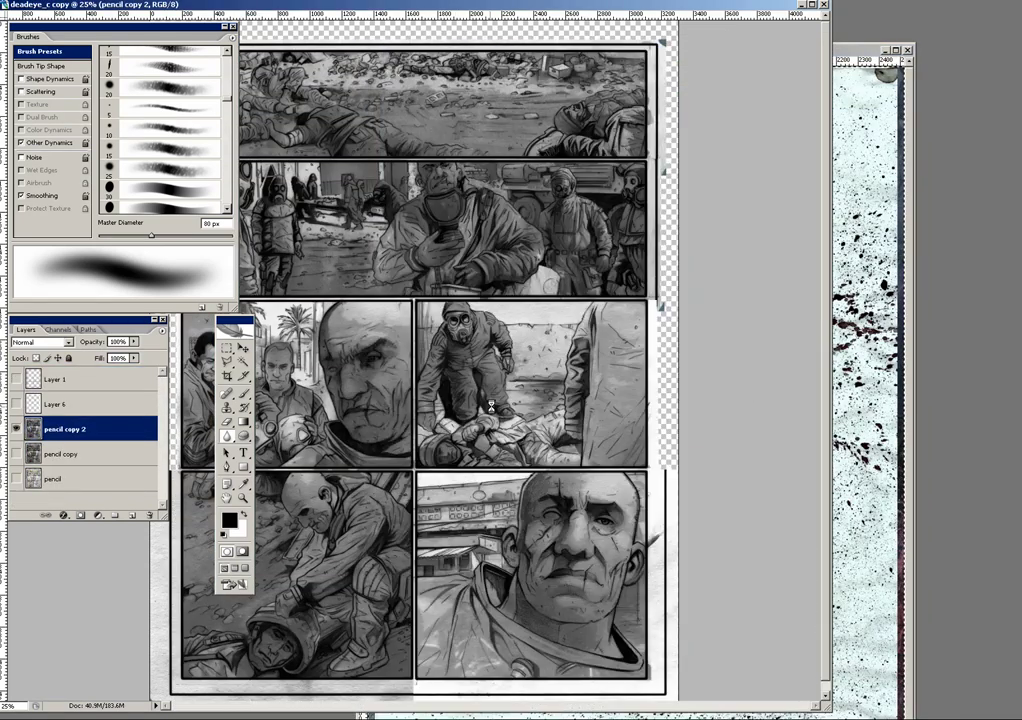
pyautogui.moveTo(490, 405); pyautogui.dragTo(505, 403)
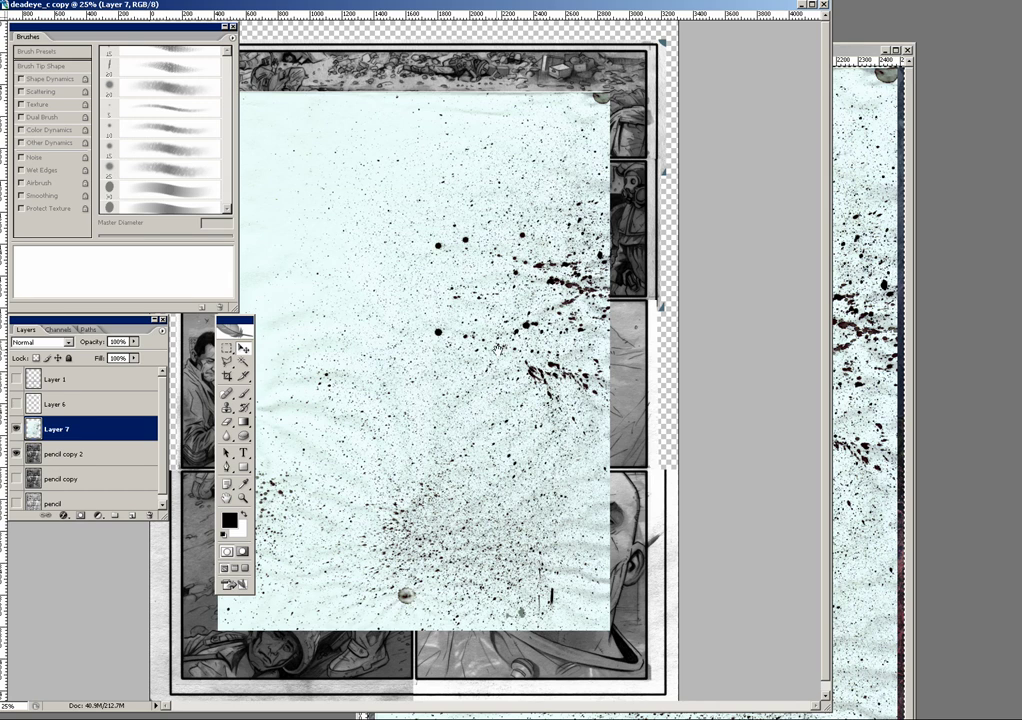
pyautogui.moveTo(420, 360); pyautogui.dragTo(458, 316)
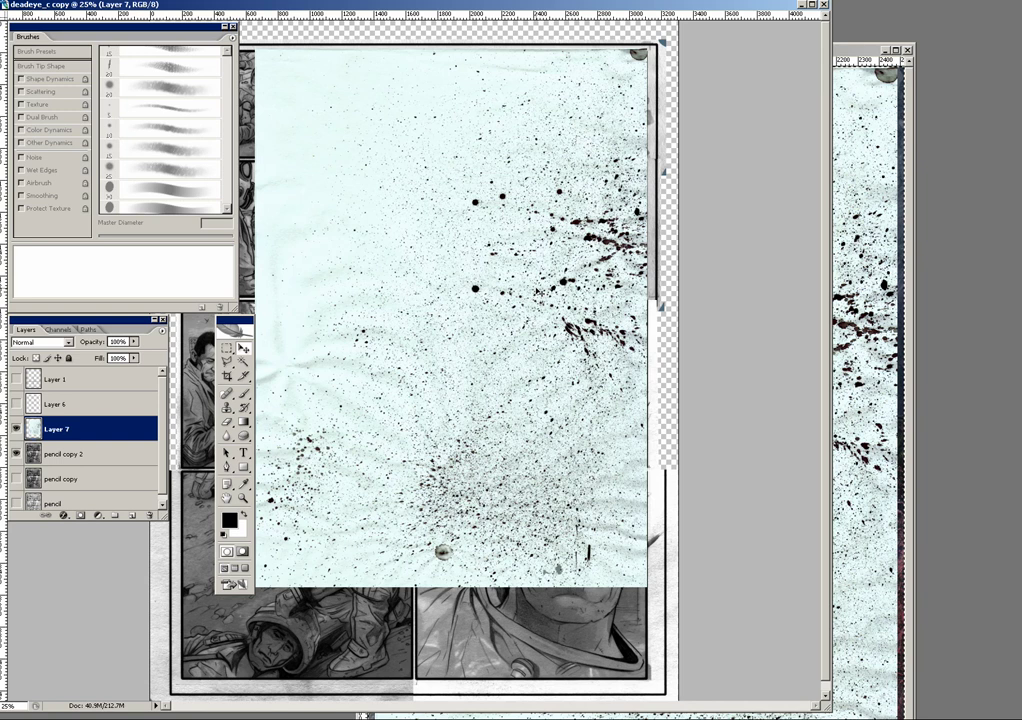
pyautogui.hotkey('ctrl', '+')
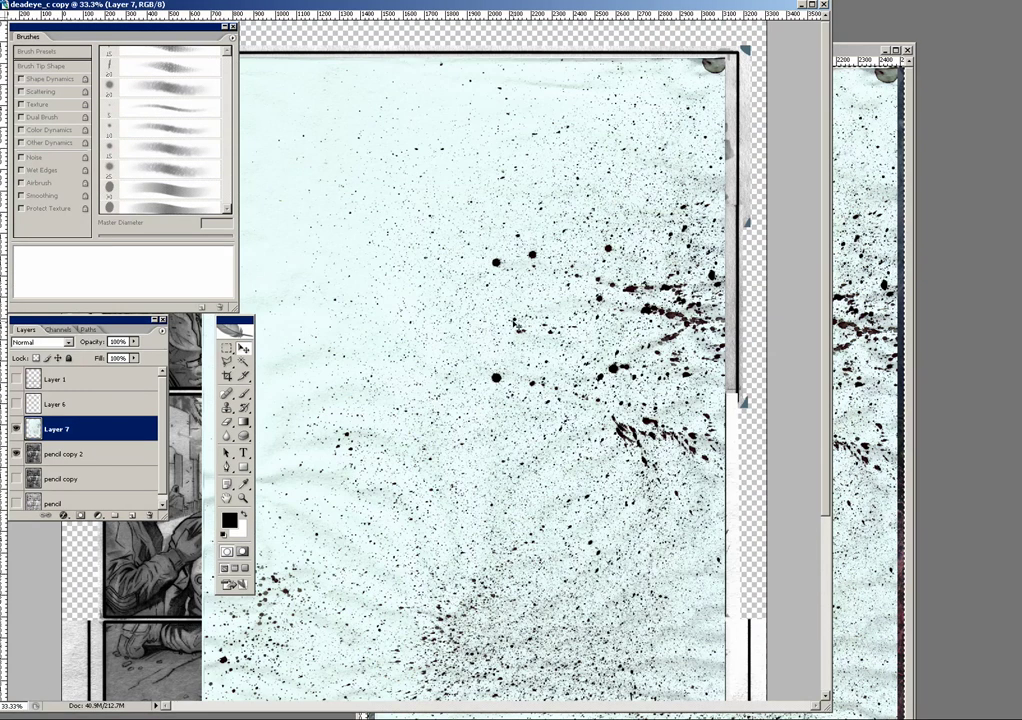
# Step: Set Layer 7's blend mode to Multiply
pyautogui.click(68, 342)
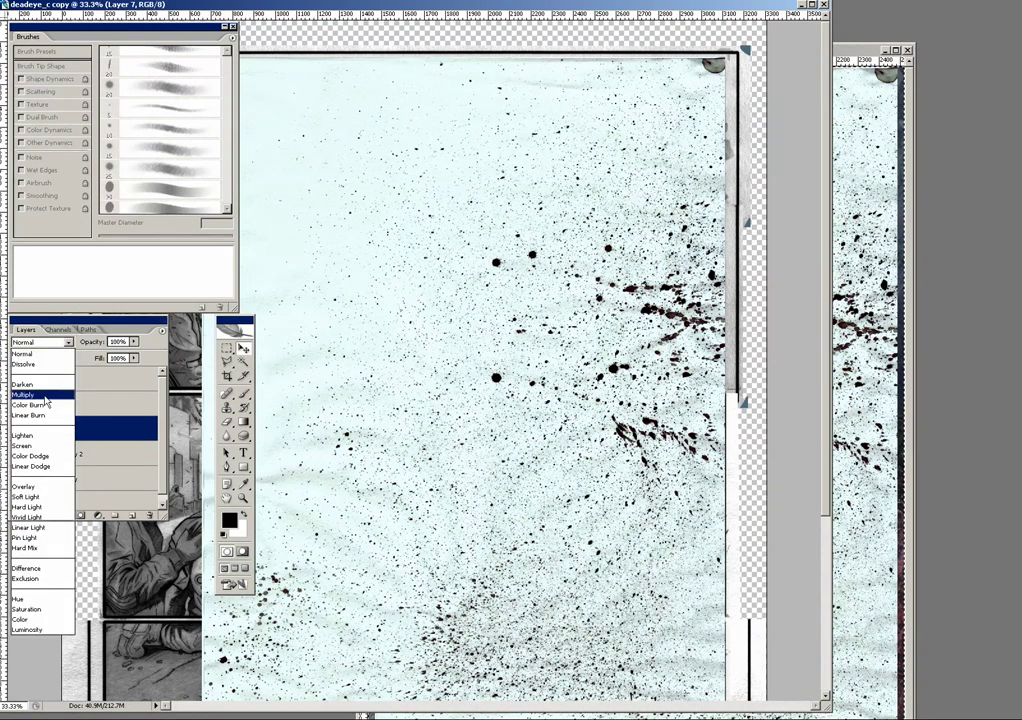
pyautogui.click(35, 385)
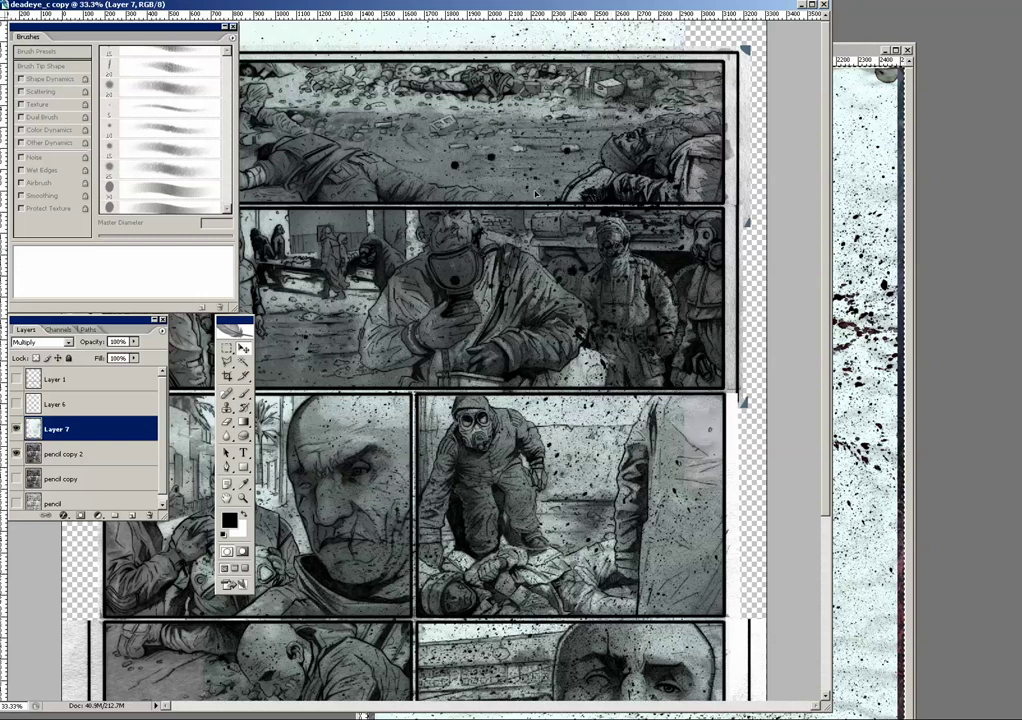
pyautogui.hotkey('ctrl', '+')
# Step: Lower Layer 7's opacity to about 42% and shift the splatter across and down the panels
pyautogui.moveTo(543, 250)
pyautogui.mouseDown()
pyautogui.moveTo(519, 343)
pyautogui.moveTo(548, 342)
pyautogui.moveTo(549, 310)
pyautogui.mouseUp()
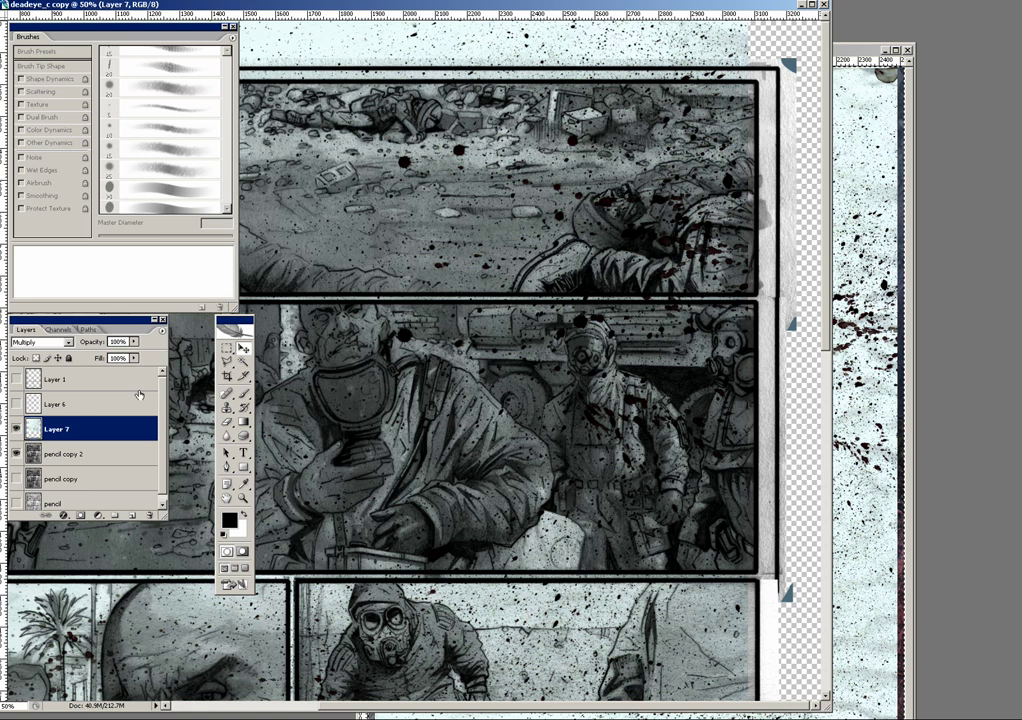
pyautogui.moveTo(136, 344); pyautogui.dragTo(99, 360)
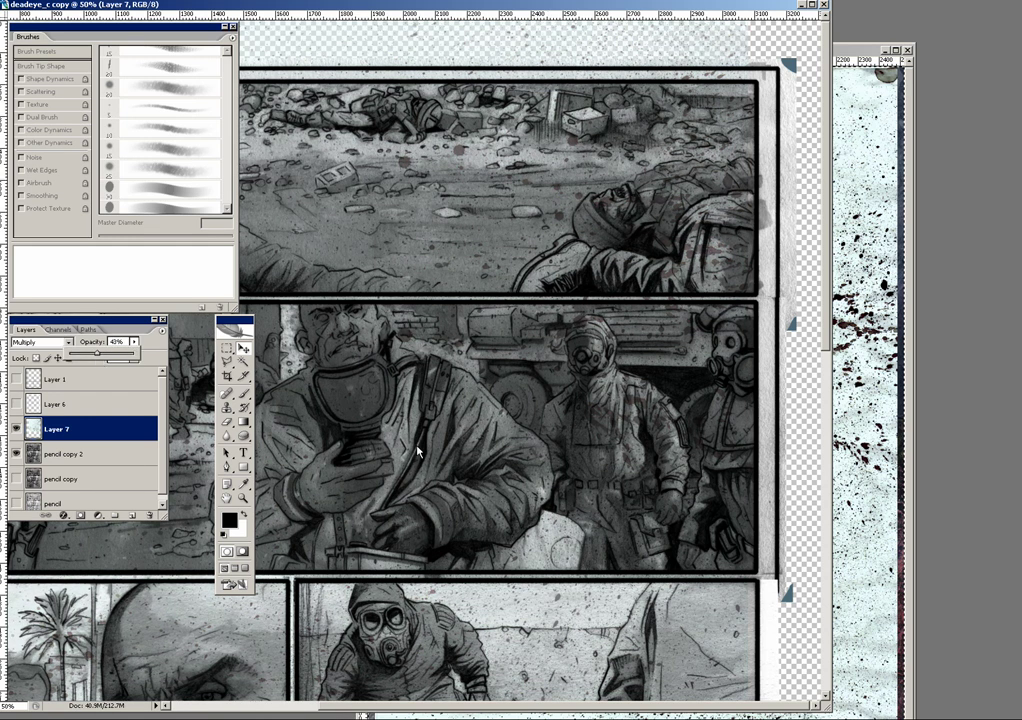
pyautogui.moveTo(418, 452)
pyautogui.mouseDown()
pyautogui.moveTo(586, 262)
pyautogui.moveTo(570, 362)
pyautogui.moveTo(576, 343)
pyautogui.moveTo(539, 413)
pyautogui.mouseUp()
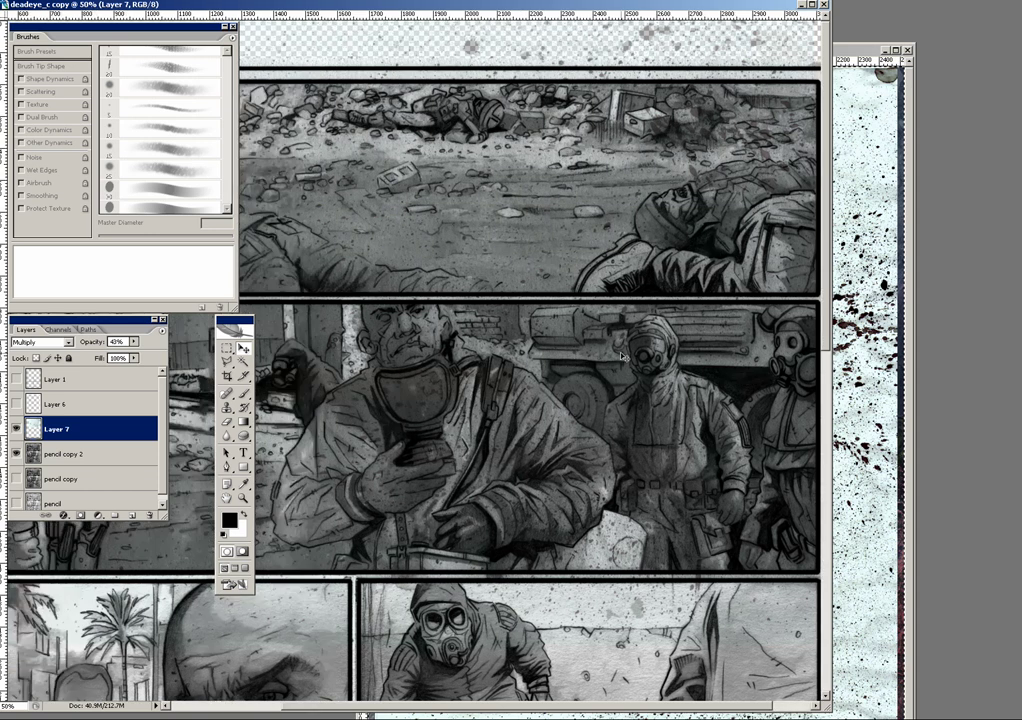
pyautogui.moveTo(609, 401); pyautogui.dragTo(601, 441)
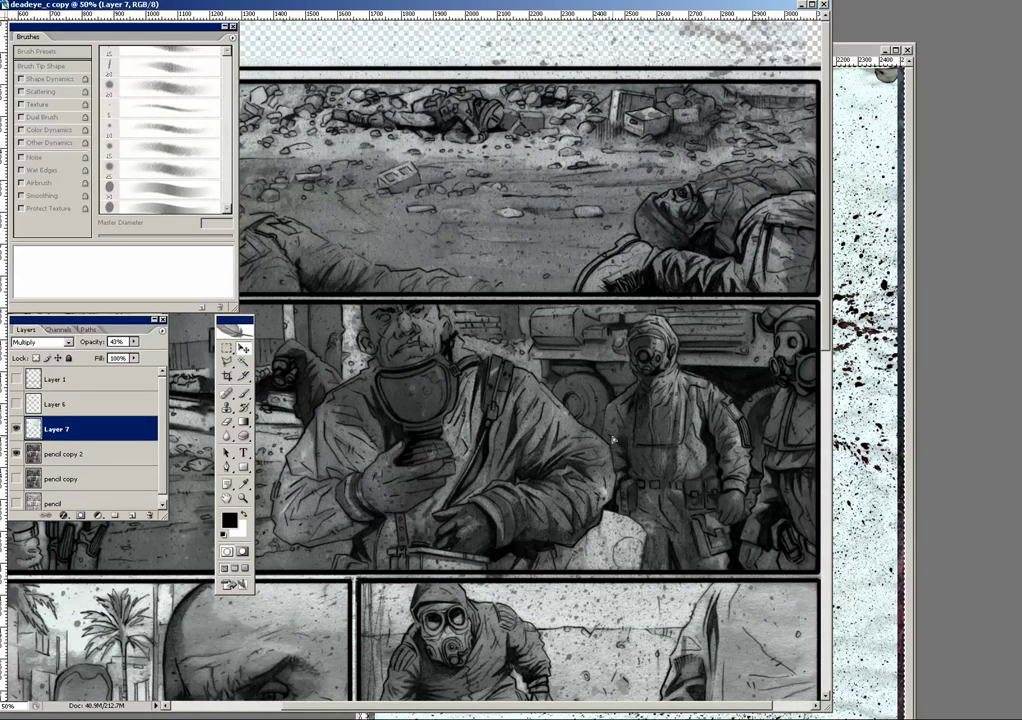
pyautogui.hotkey('ctrl', '-')
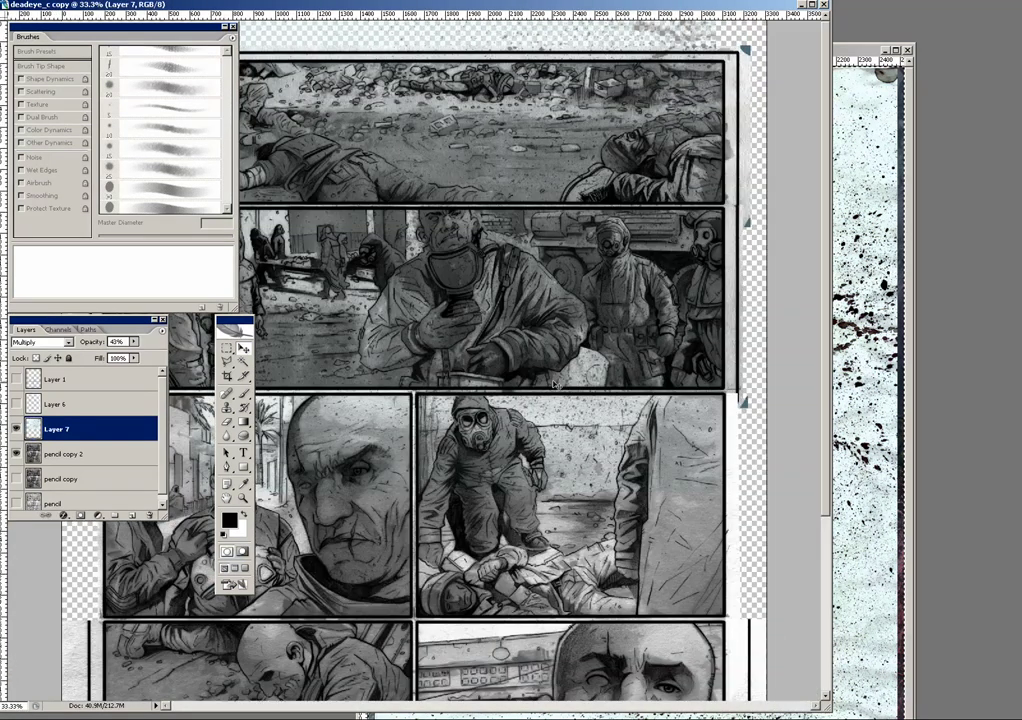
pyautogui.hotkey('ctrl', '+')
# Step: Erase speckle patches from the figures, including the bald man and gas-mask soldier, with a 600 px eraser
pyautogui.press('e')
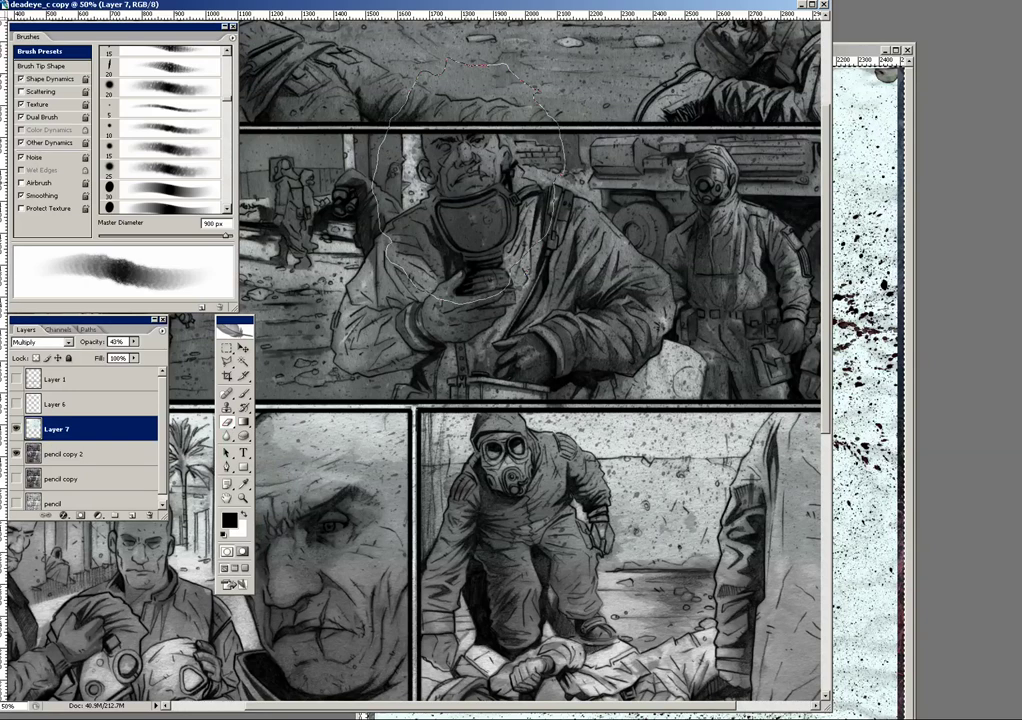
pyautogui.press('[')
pyautogui.press('[')
pyautogui.press('[')
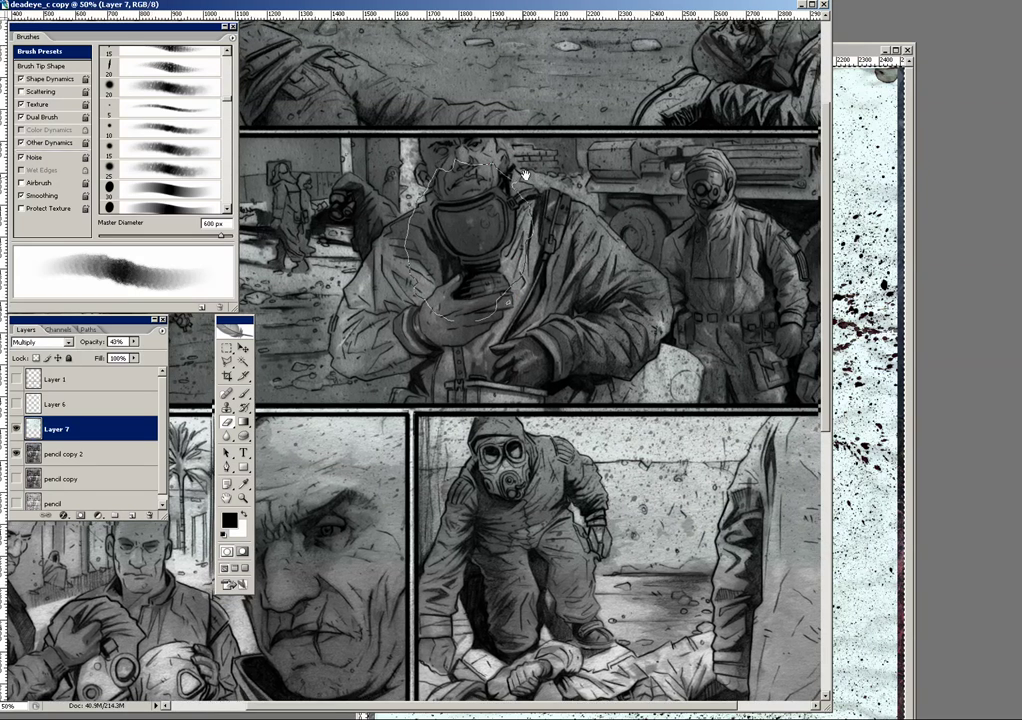
pyautogui.moveTo(525, 285); pyautogui.dragTo(370, 400)
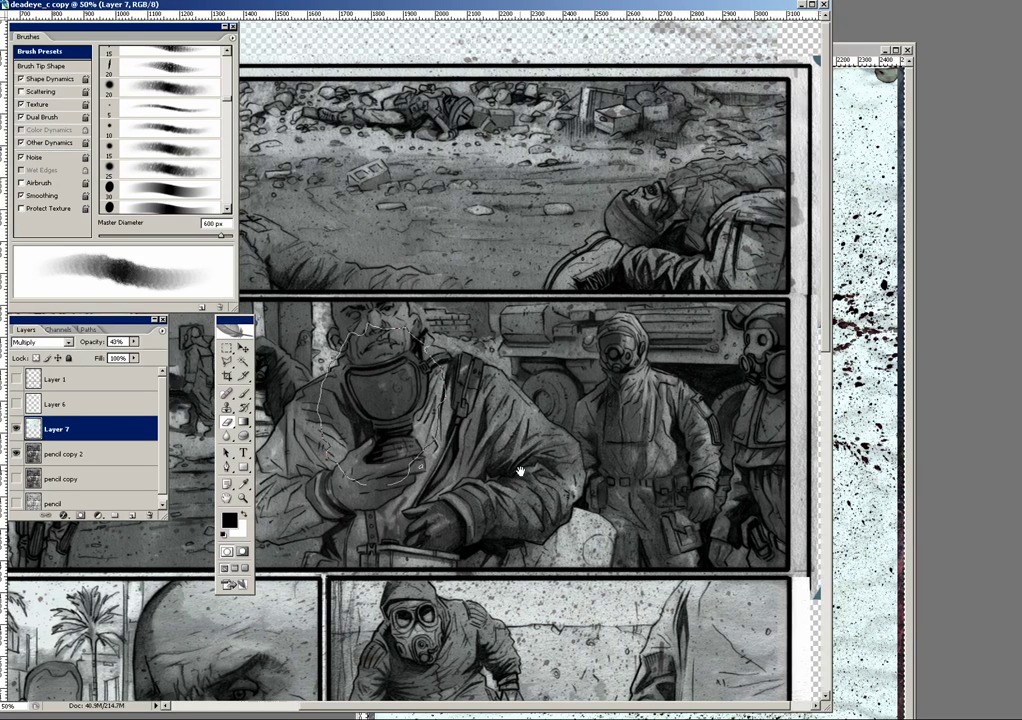
pyautogui.moveTo(520, 471); pyautogui.dragTo(575, 232)
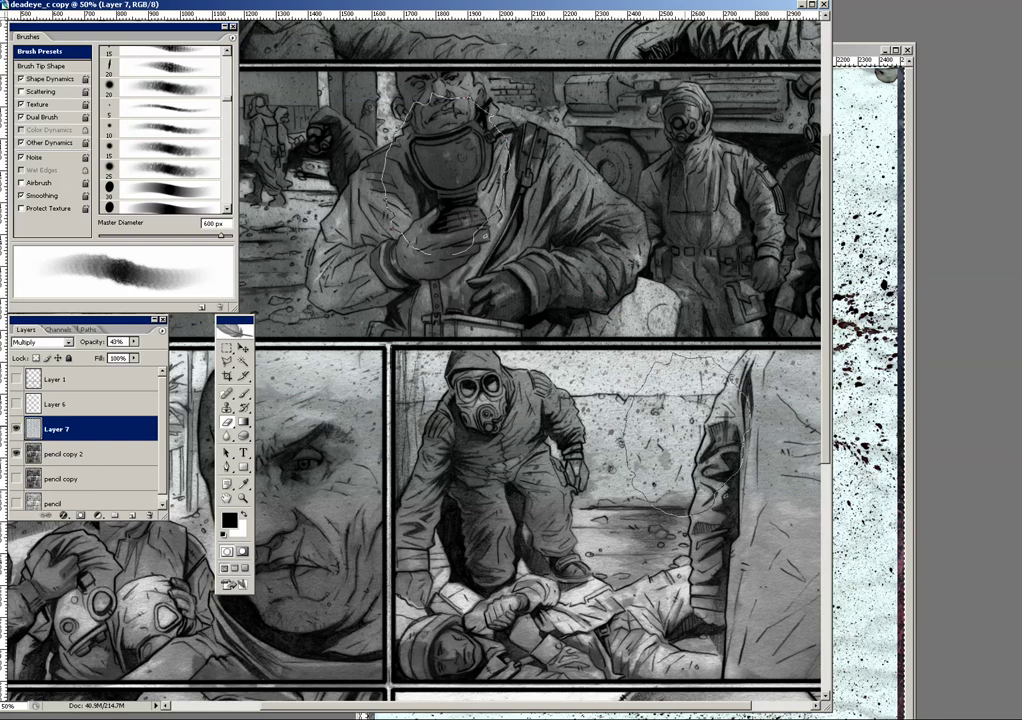
pyautogui.moveTo(304, 347)
pyautogui.mouseDown()
pyautogui.moveTo(459, 312)
pyautogui.moveTo(459, 332)
pyautogui.mouseUp()
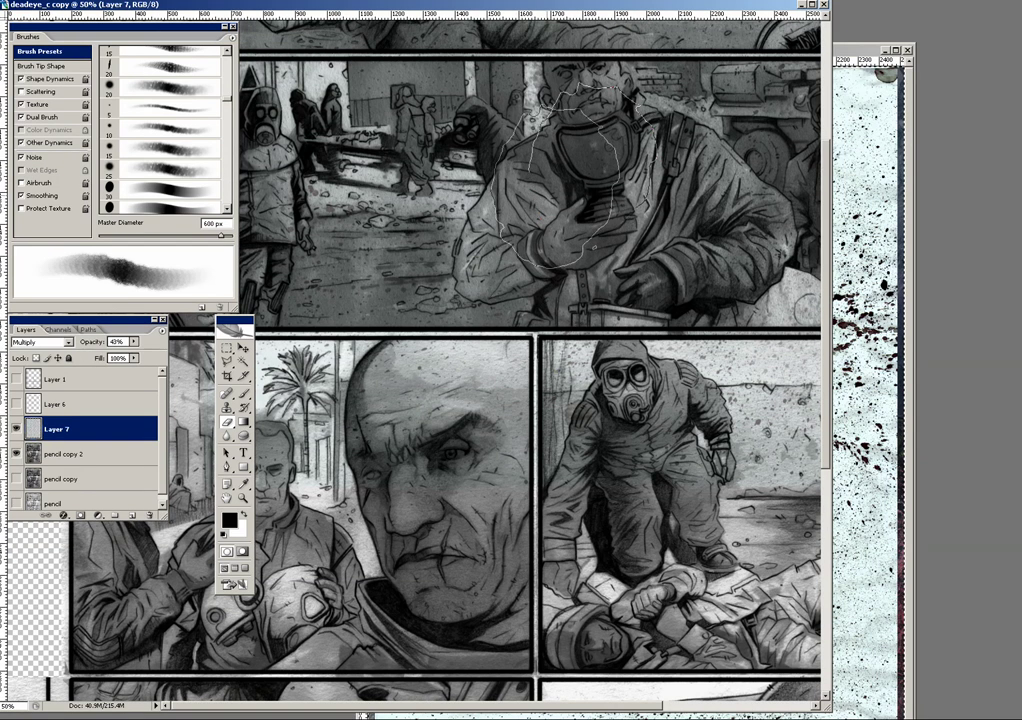
pyautogui.moveTo(691, 408); pyautogui.dragTo(506, 268)
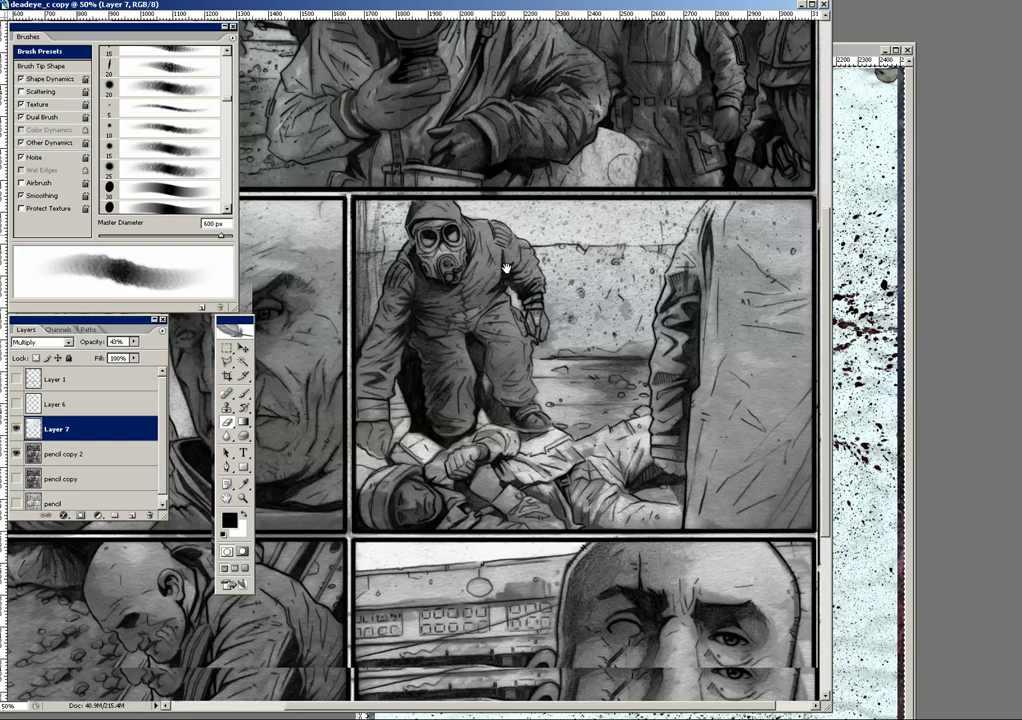
pyautogui.scroll(-3, 506, 268)
pyautogui.hotkey('ctrl', '-')
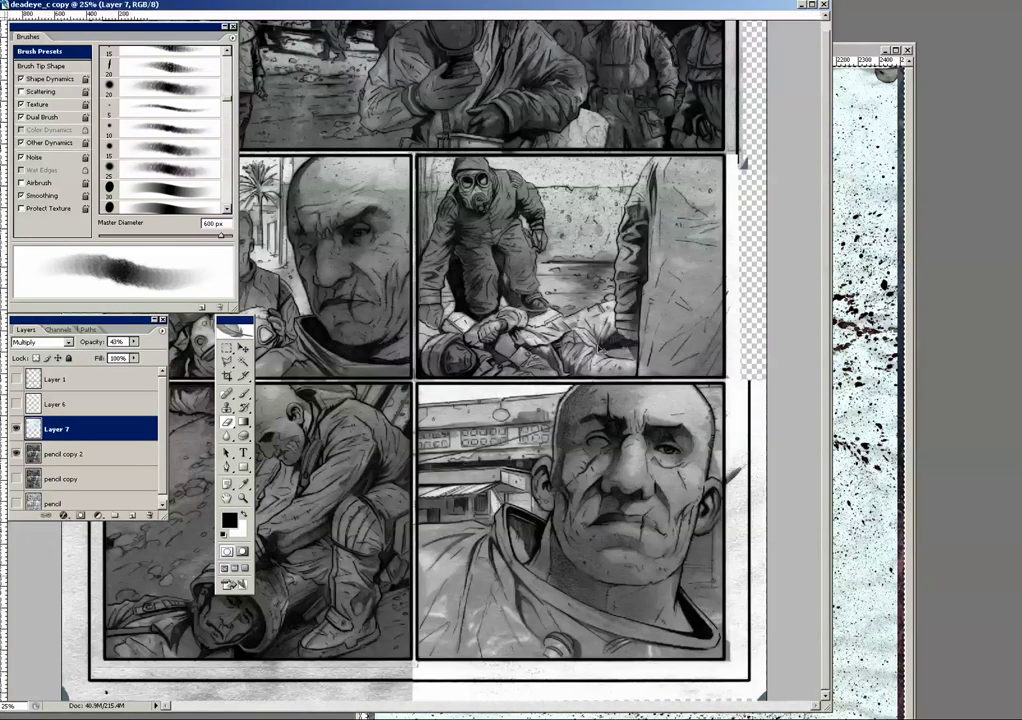
pyautogui.hotkey('ctrl', '-')
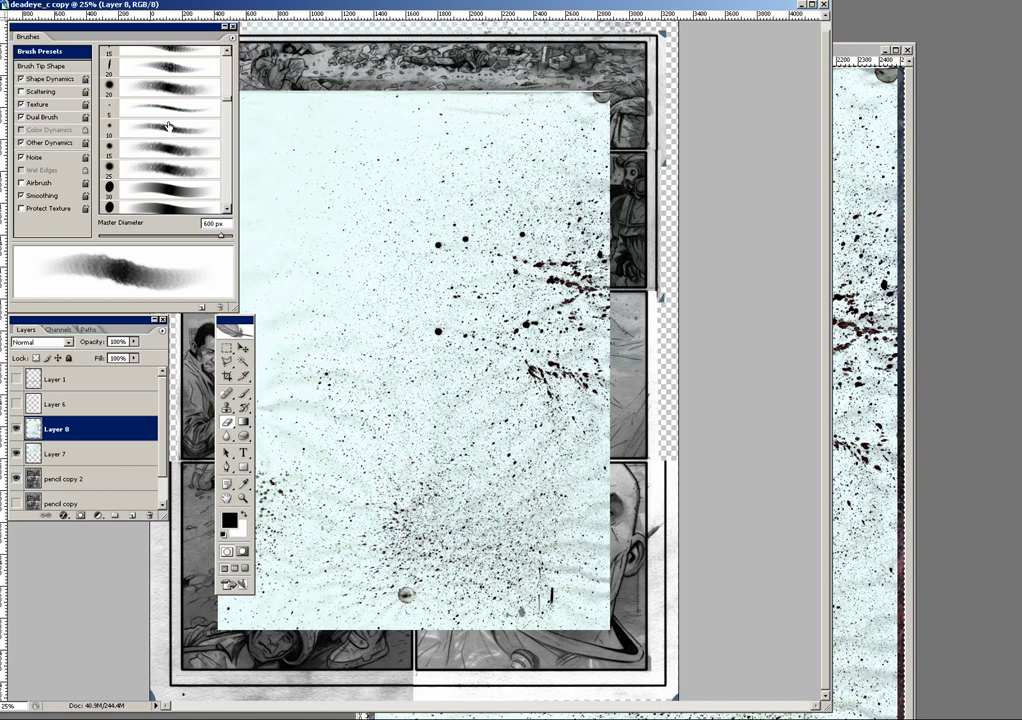
# Step: Set Layer 8 to Multiply blending at 33% opacity
pyautogui.click(40, 342)
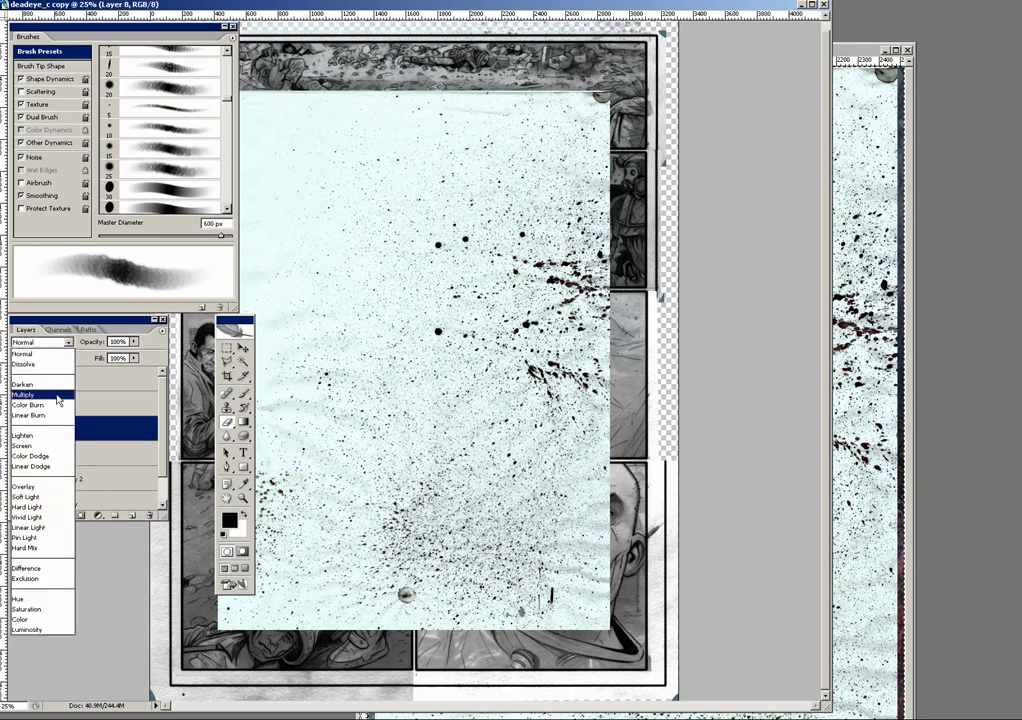
pyautogui.click(35, 318)
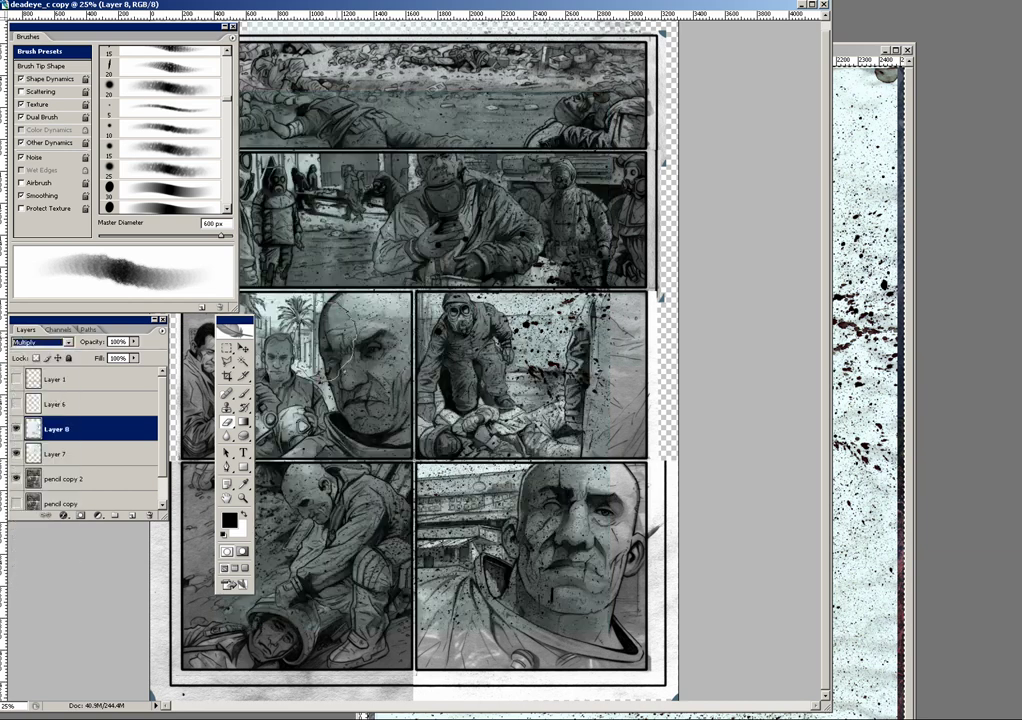
pyautogui.click(133, 342)
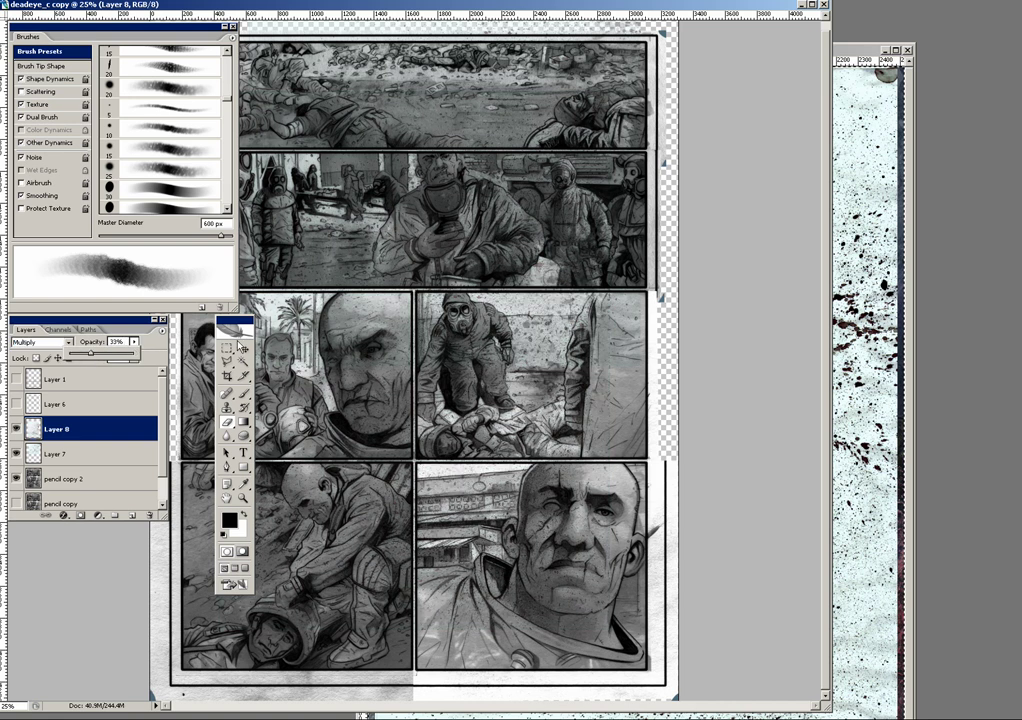
pyautogui.click(241, 347)
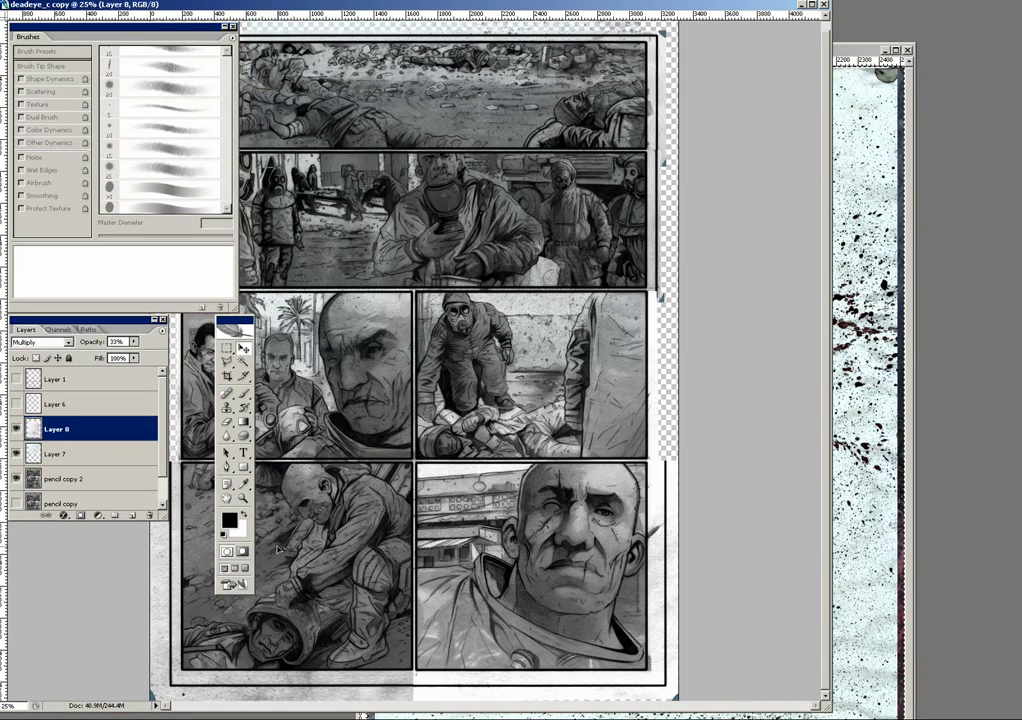
# Step: Zoom in on the kneeling soldier's panel and lower Layer 8's opacity to 29%
pyautogui.hotkey('ctrl', '+')
pyautogui.hotkey('ctrl', '+')
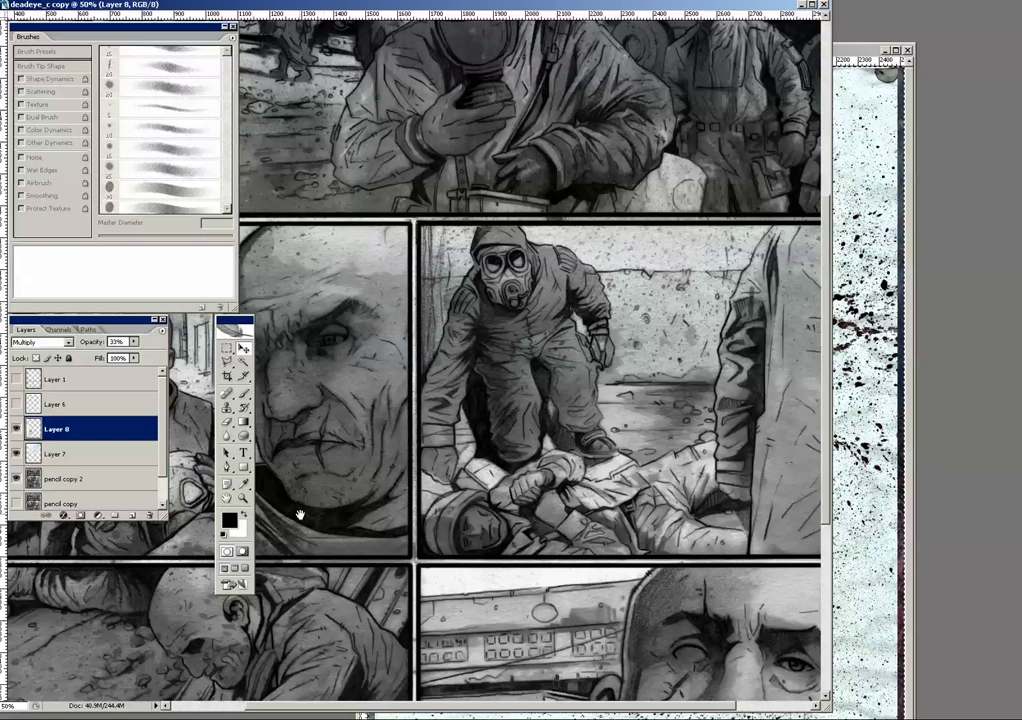
pyautogui.moveTo(412, 536); pyautogui.dragTo(496, 326)
pyautogui.hotkey('ctrl', '+')
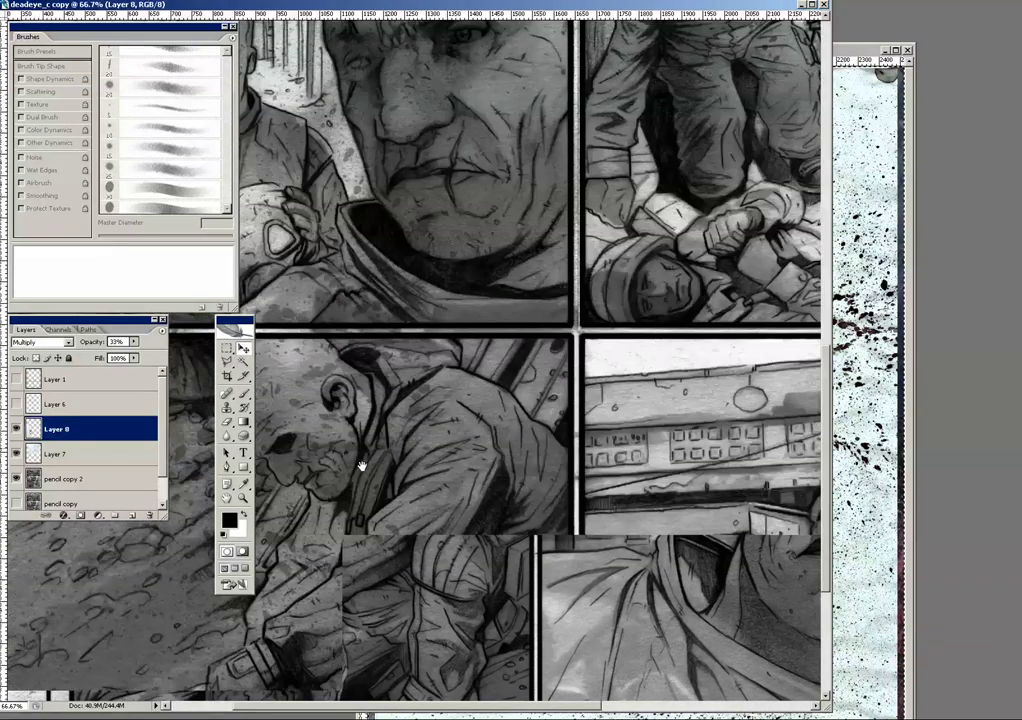
pyautogui.moveTo(360, 467); pyautogui.dragTo(554, 326)
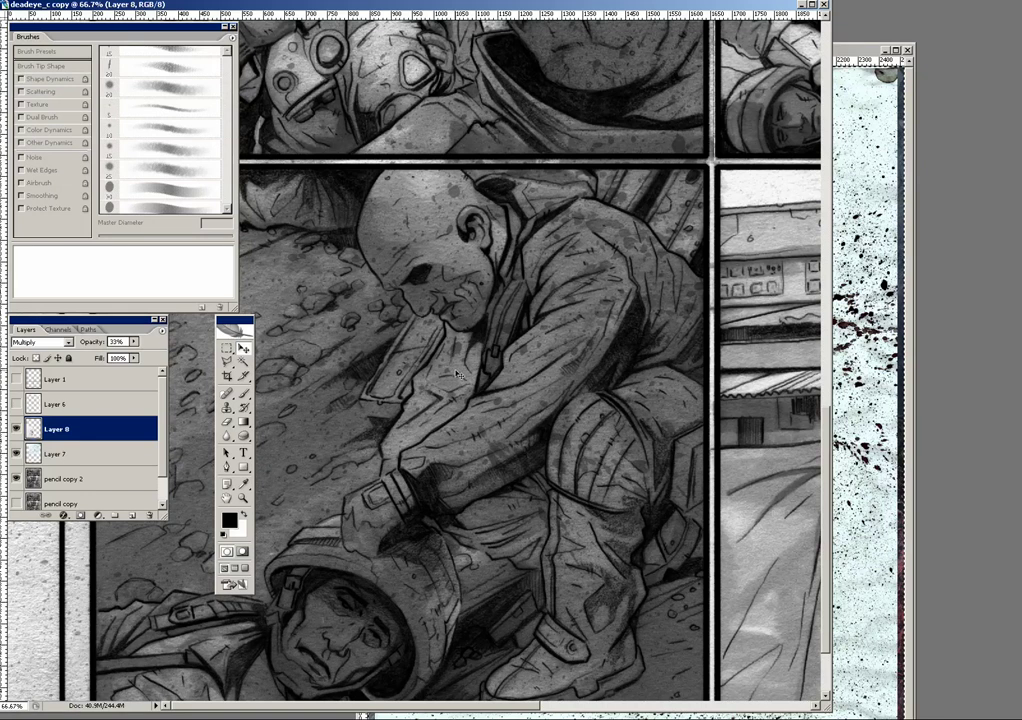
pyautogui.click(134, 342)
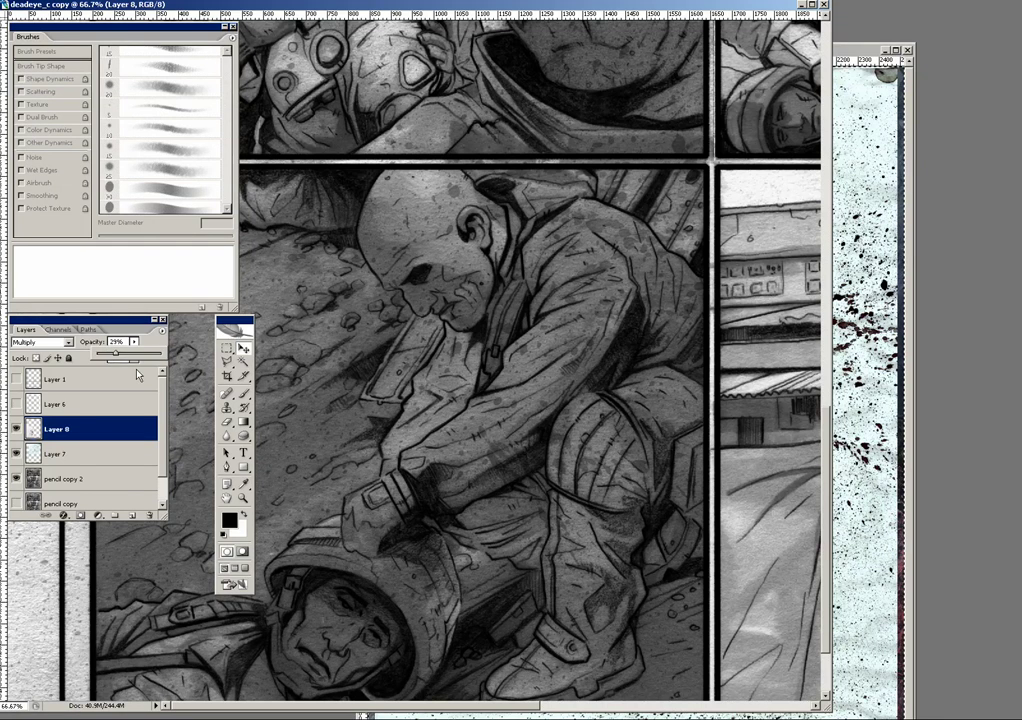
# Step: Erase Layer 8 texture from the kneeling bald soldier with a 400 px eraser
pyautogui.click(228, 422)
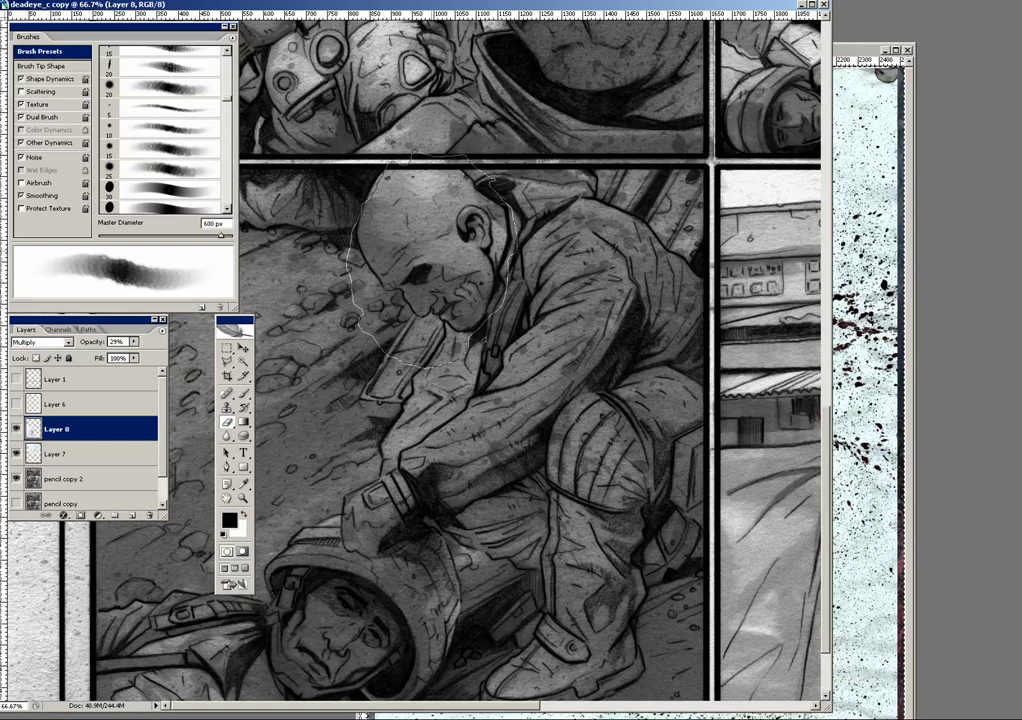
pyautogui.press('[')
pyautogui.press('[')
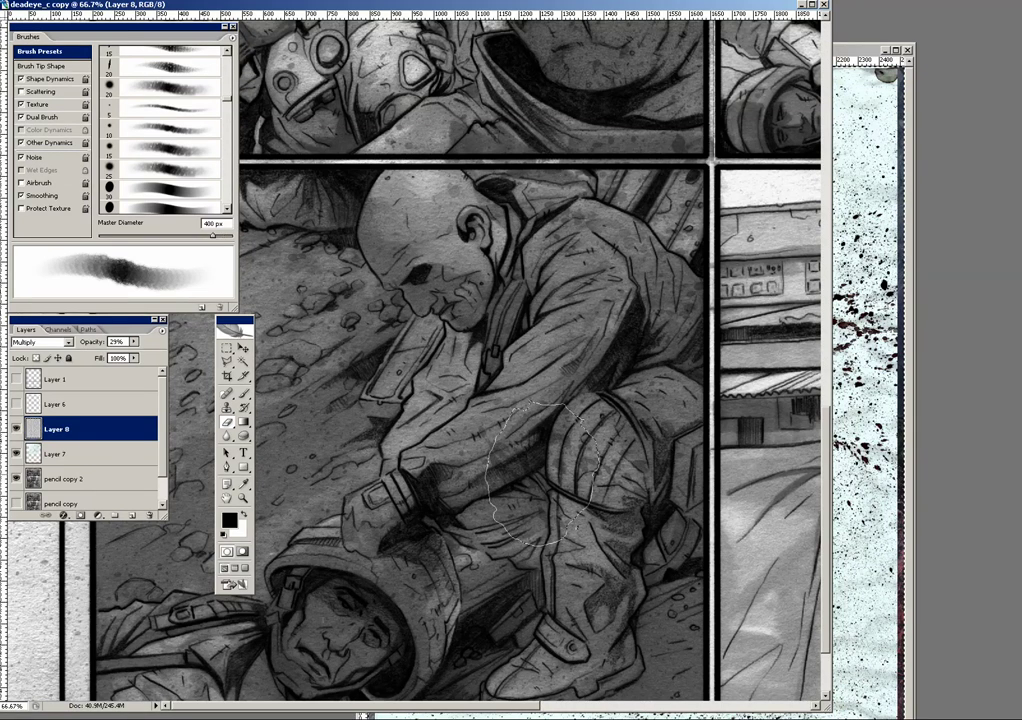
pyautogui.moveTo(458, 562); pyautogui.dragTo(458, 462)
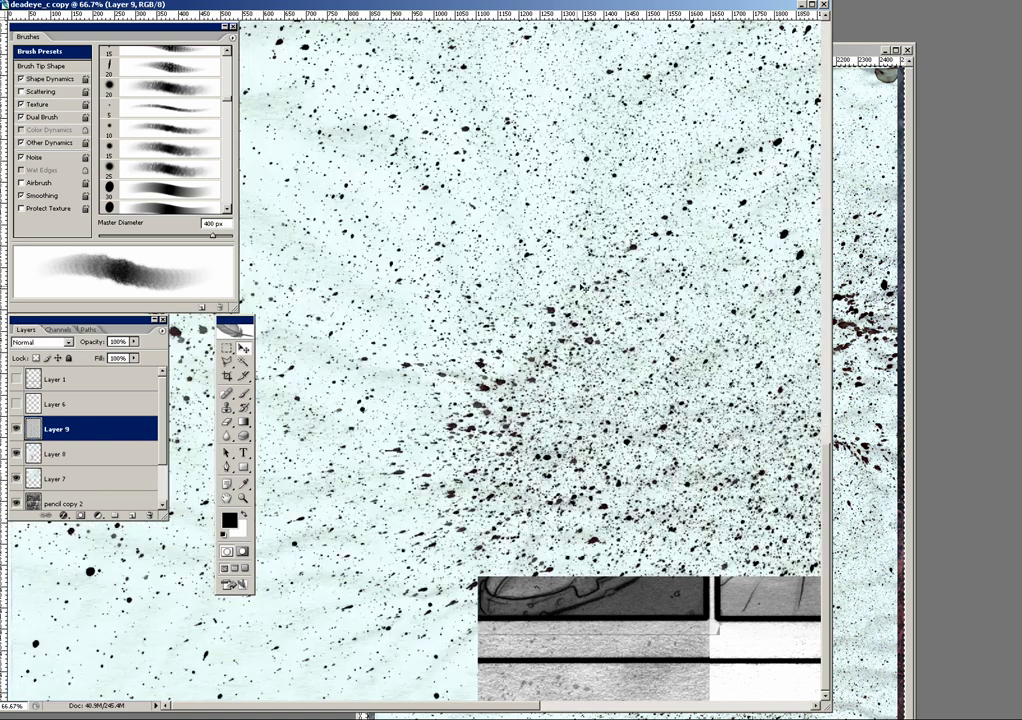
# Step: Set Layer 9 to Multiply and shift the spatter texture into a new placement
pyautogui.click(63, 343)
pyautogui.click(40, 385)
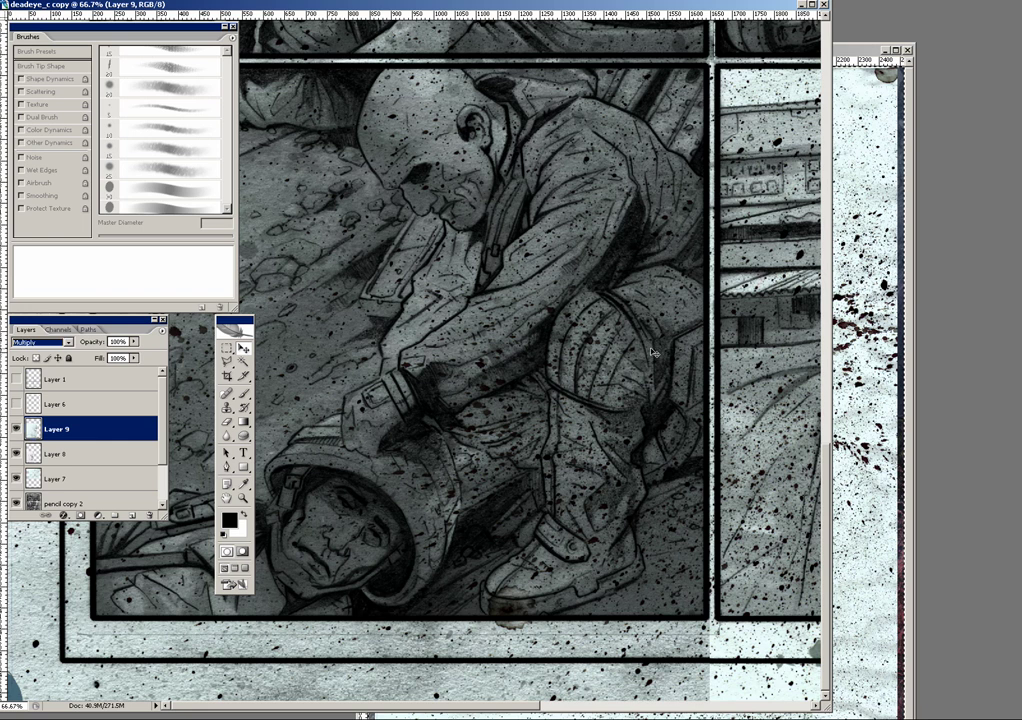
pyautogui.moveTo(652, 352); pyautogui.dragTo(240, 385)
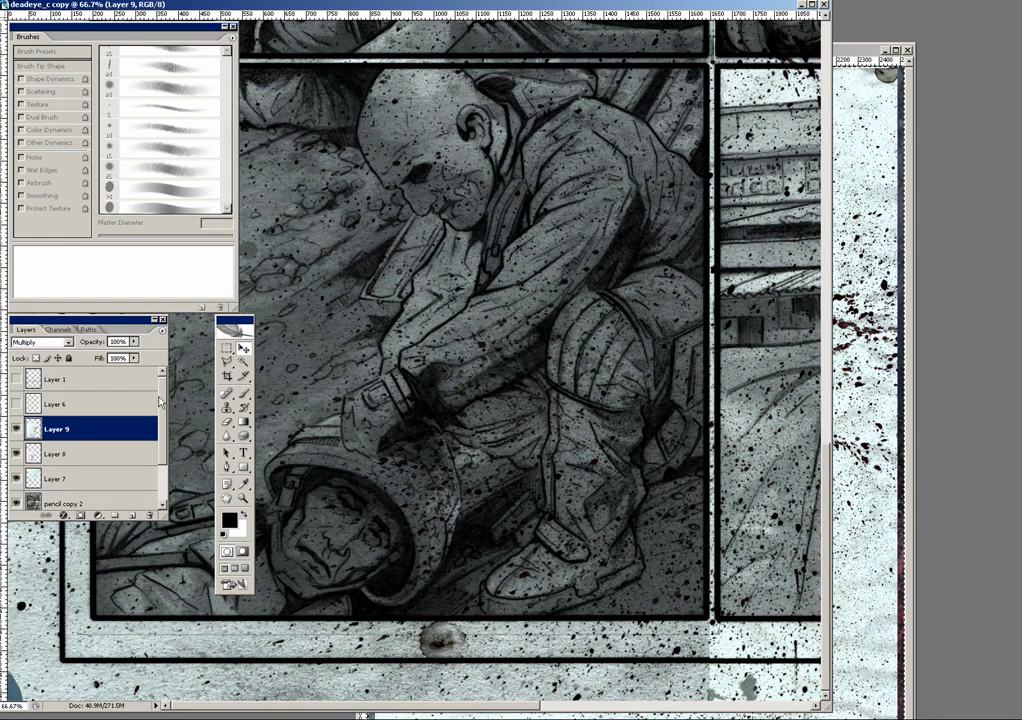
# Step: Fade Layer 9 to 48% opacity over the kneeling soldier panel
pyautogui.click(135, 342)
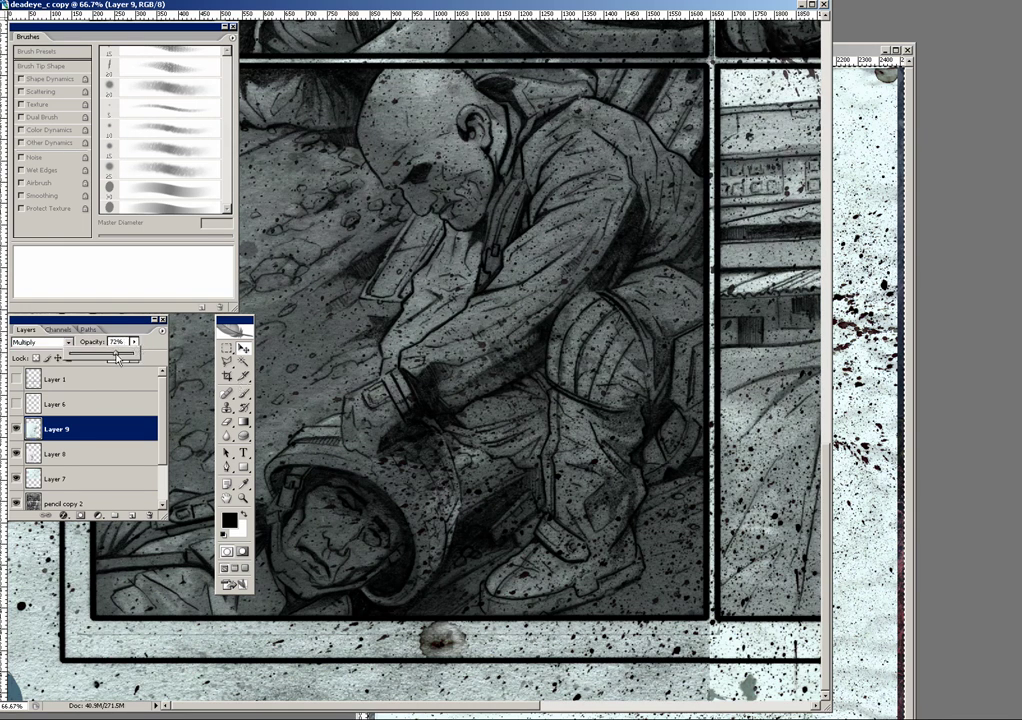
pyautogui.moveTo(118, 358); pyautogui.dragTo(91, 360)
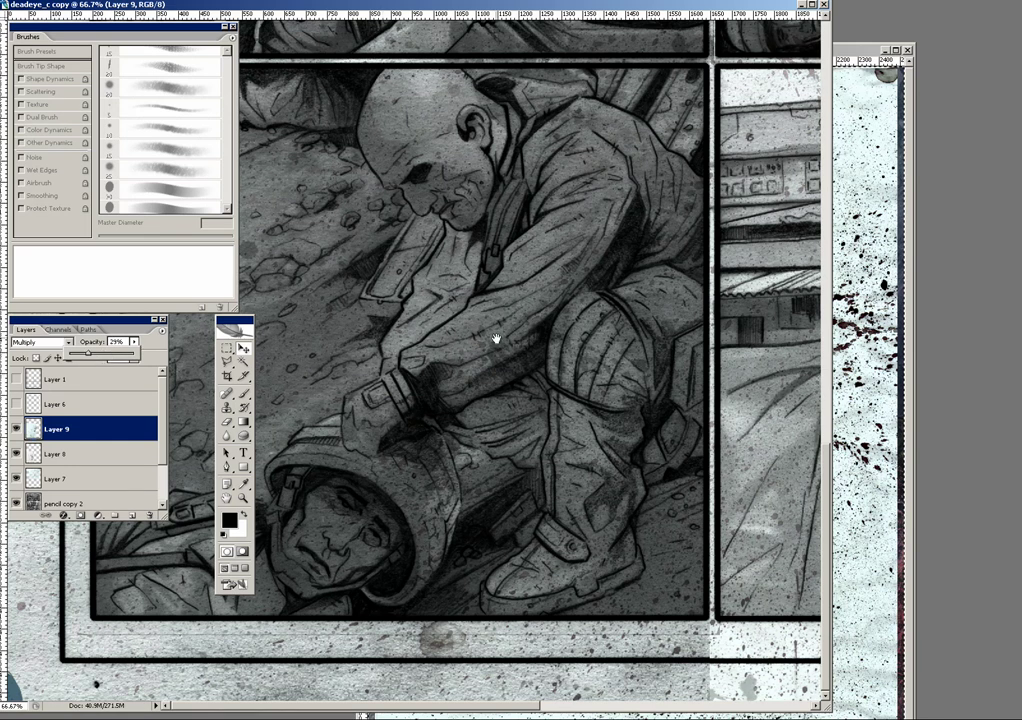
pyautogui.moveTo(495, 337); pyautogui.dragTo(426, 396)
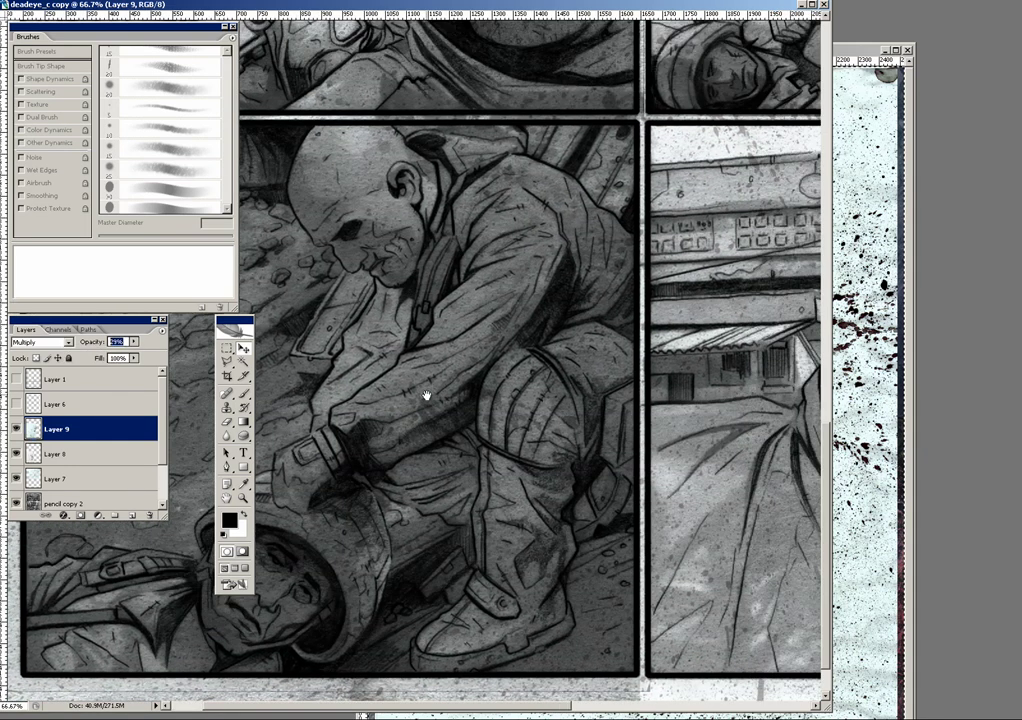
pyautogui.click(135, 342)
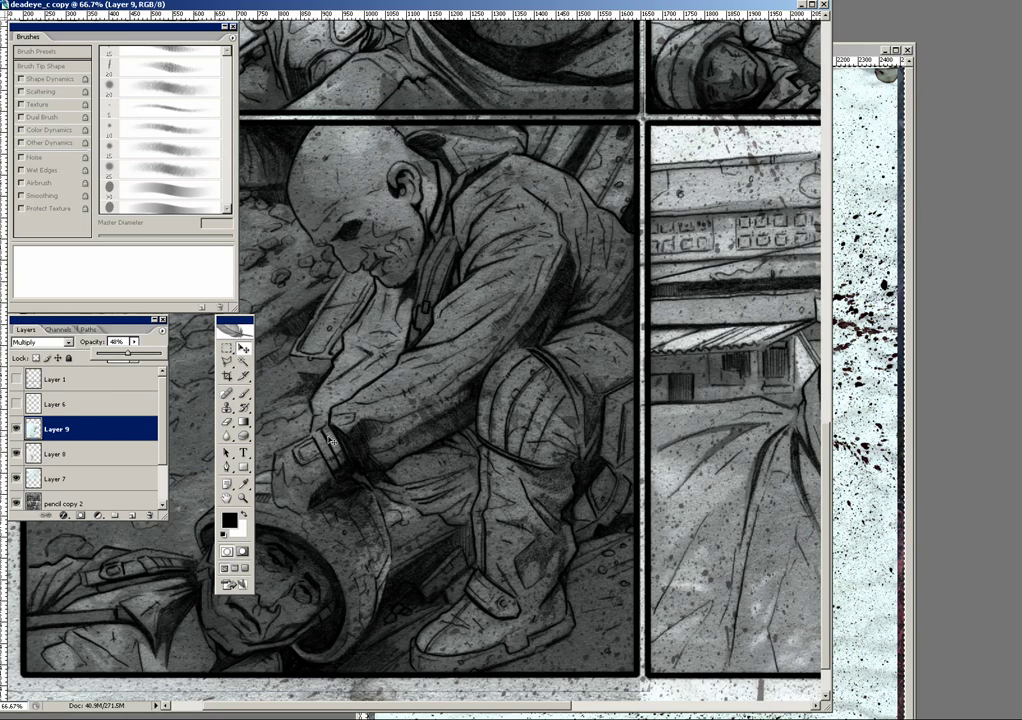
pyautogui.press('e')
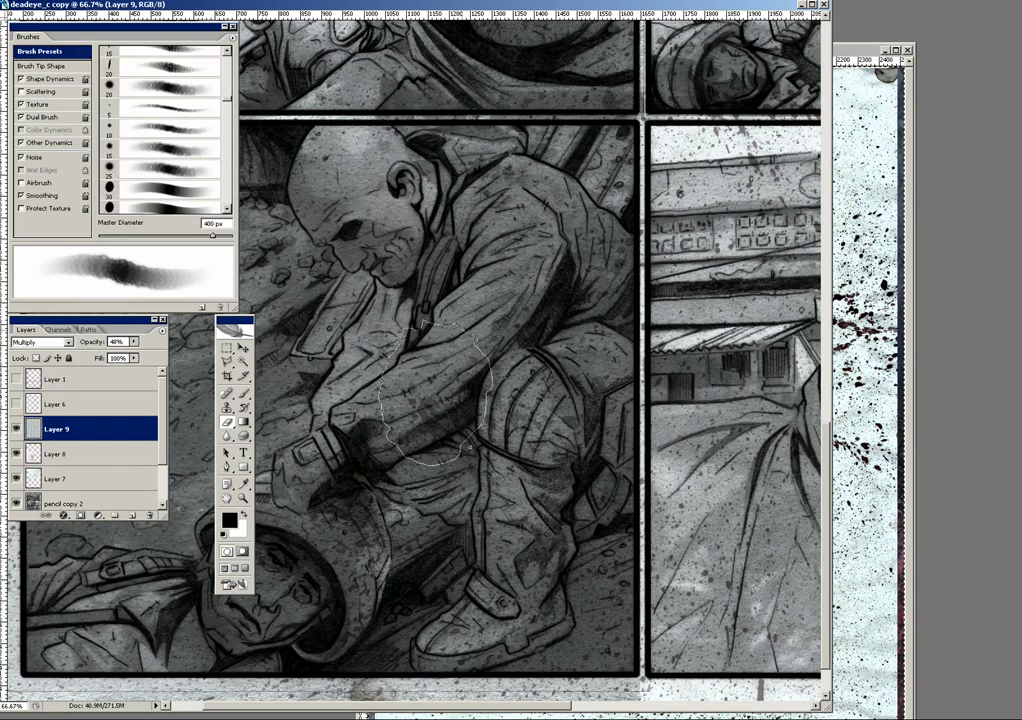
# Step: Erase Layer 9 spatter from the soldier's knee, the bald man's face and the gas-mask figure
pyautogui.moveTo(432, 390); pyautogui.dragTo(555, 465)
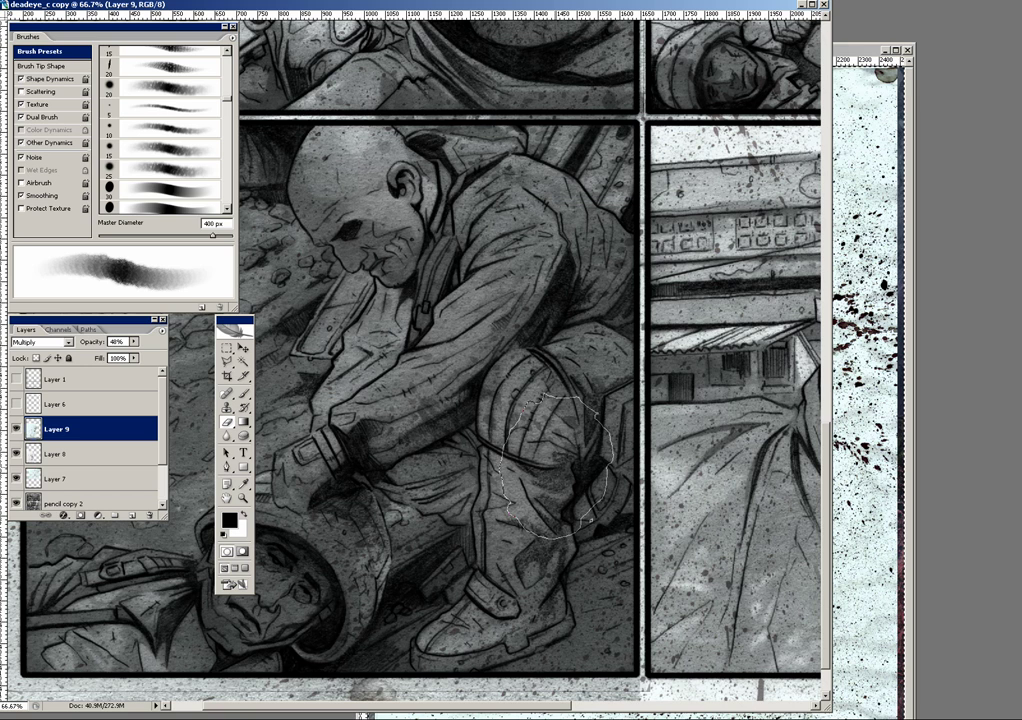
pyautogui.hotkey('ctrl', '-')
pyautogui.hotkey('ctrl', '-')
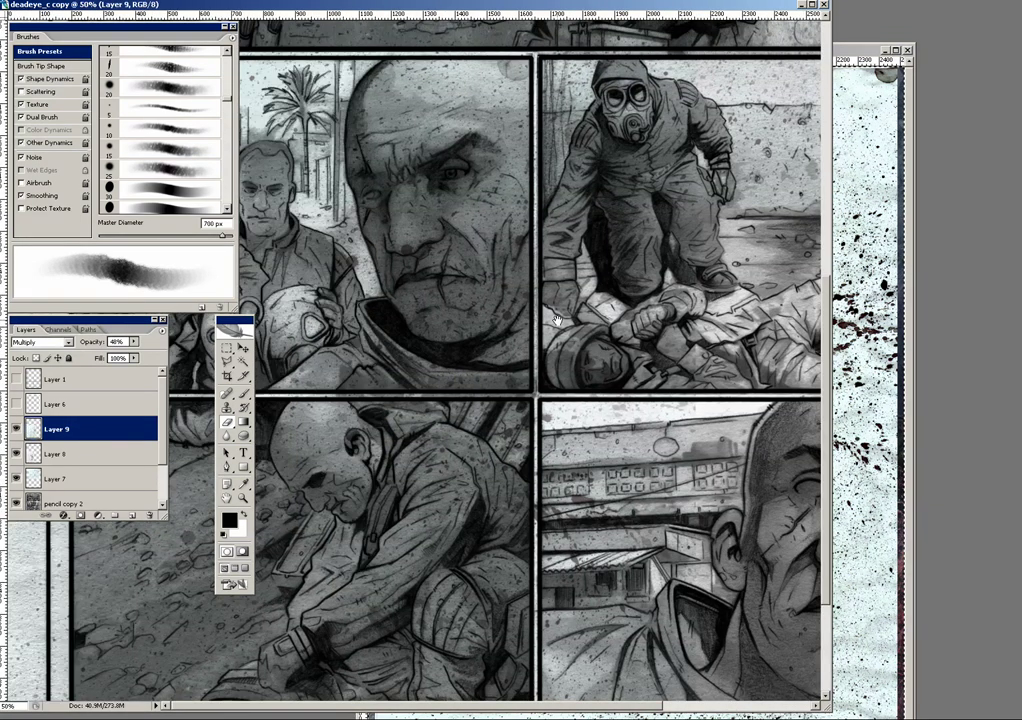
pyautogui.moveTo(557, 320); pyautogui.dragTo(557, 302)
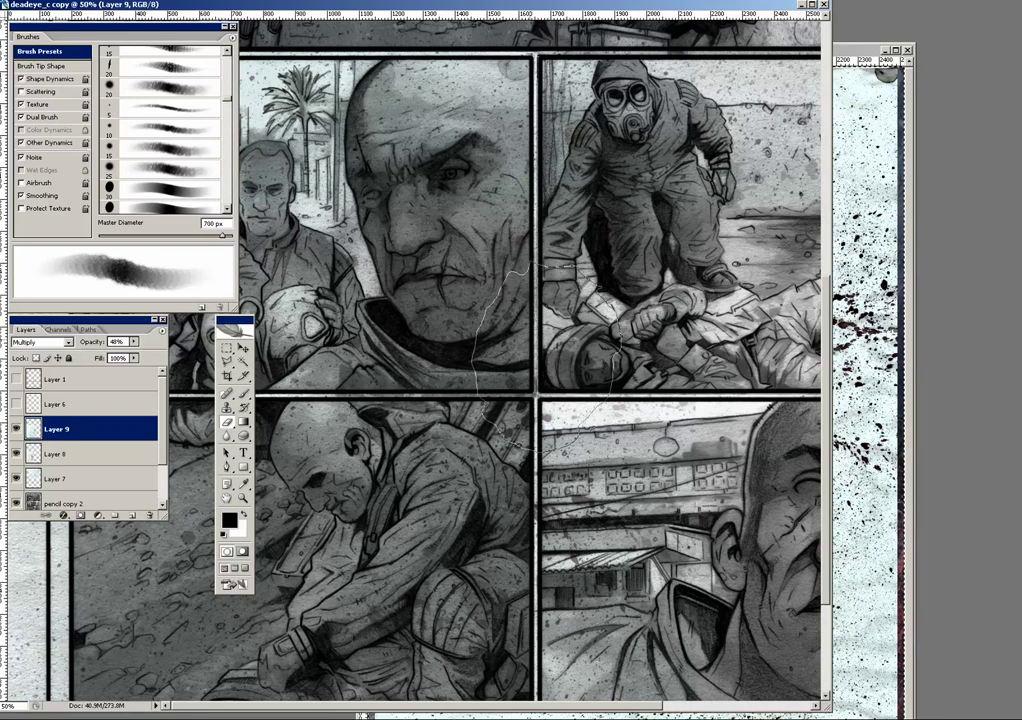
pyautogui.moveTo(515, 400)
pyautogui.mouseDown()
pyautogui.moveTo(520, 330)
pyautogui.moveTo(460, 377)
pyautogui.mouseUp()
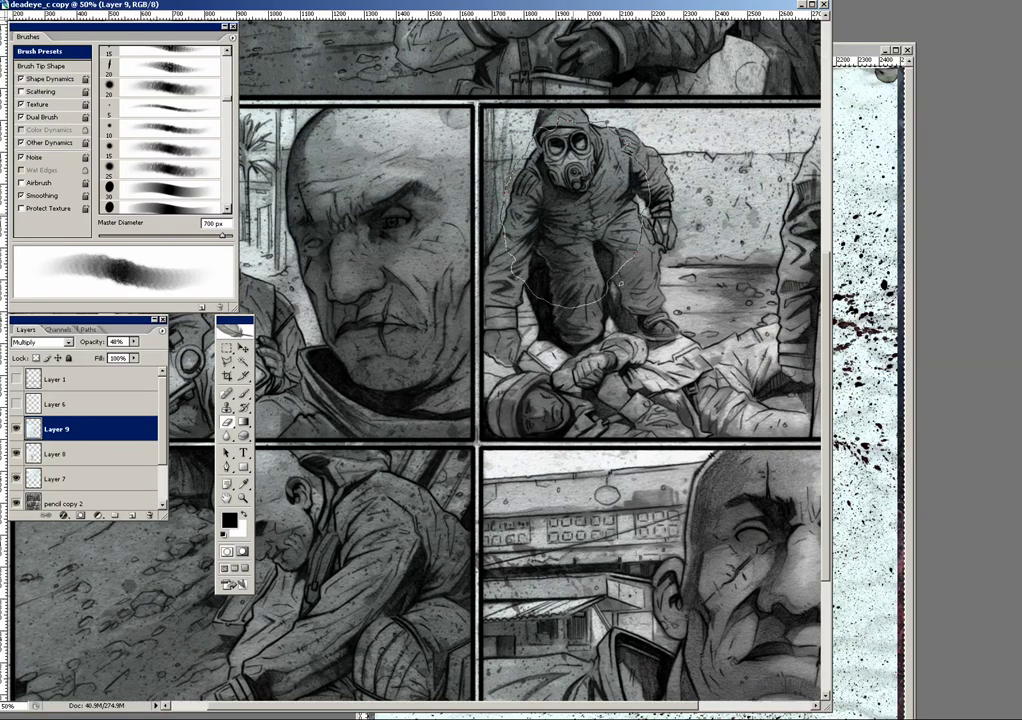
pyautogui.moveTo(746, 485); pyautogui.dragTo(557, 323)
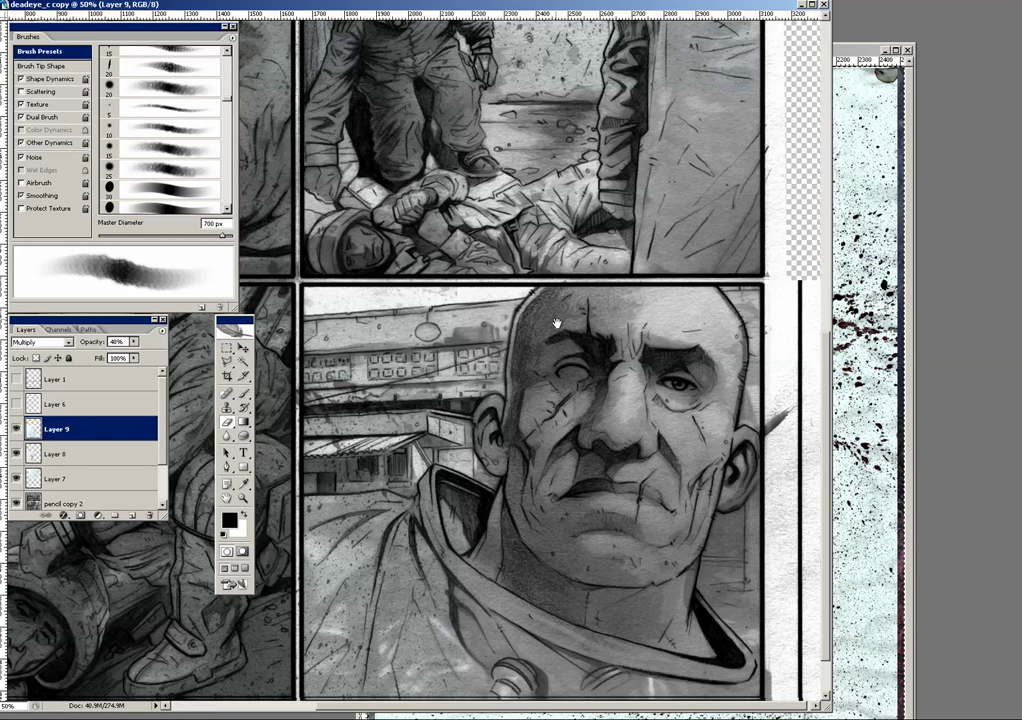
# Step: Paste the ink splatter as Layer 10, set to Multiply at 50% opacity
pyautogui.hotkey('ctrl', 'v')
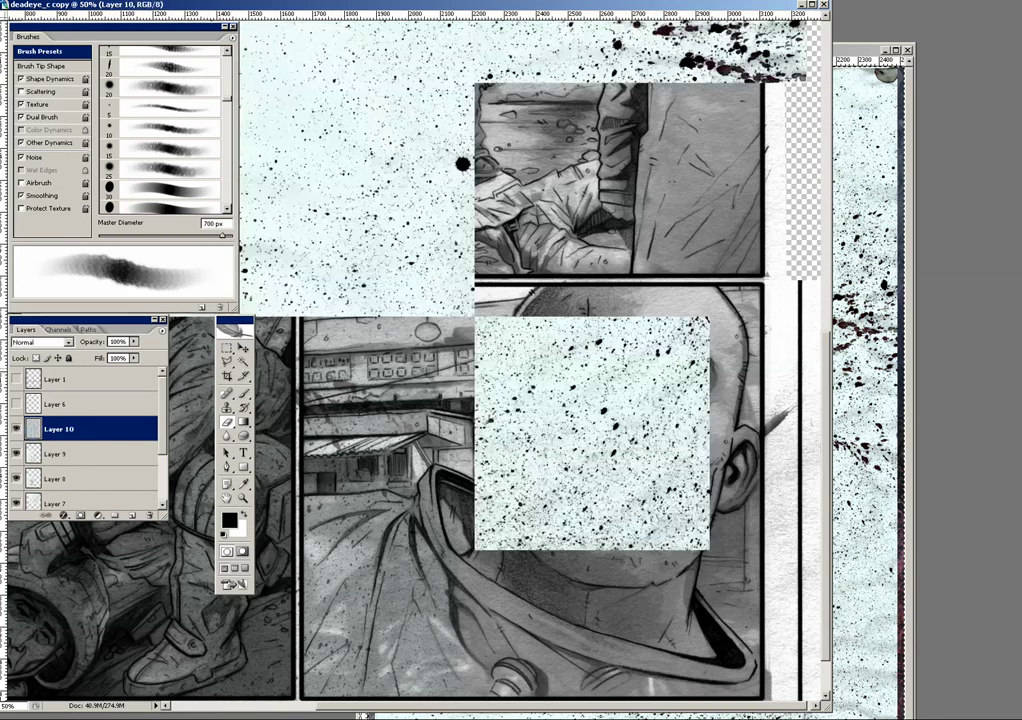
pyautogui.click(40, 342)
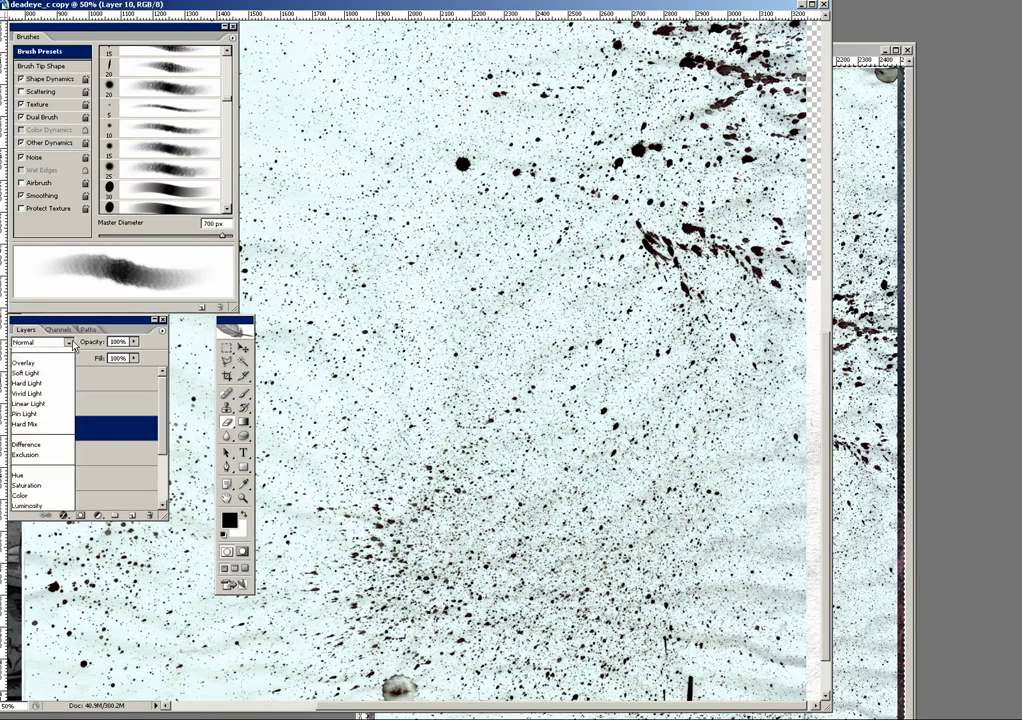
pyautogui.click(35, 400)
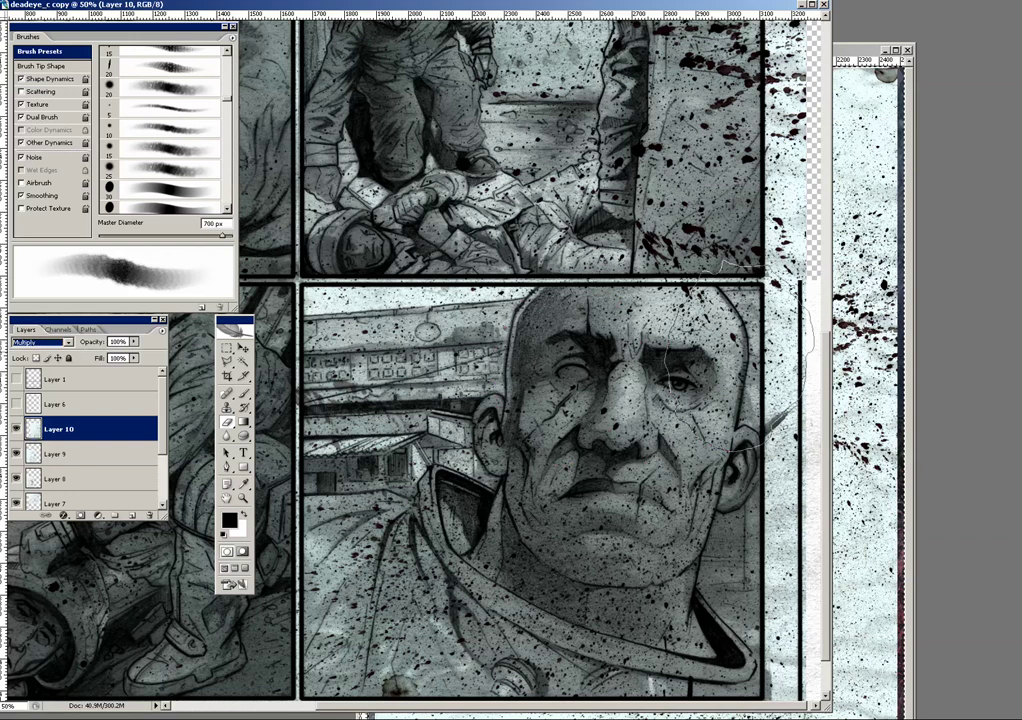
pyautogui.click(134, 341)
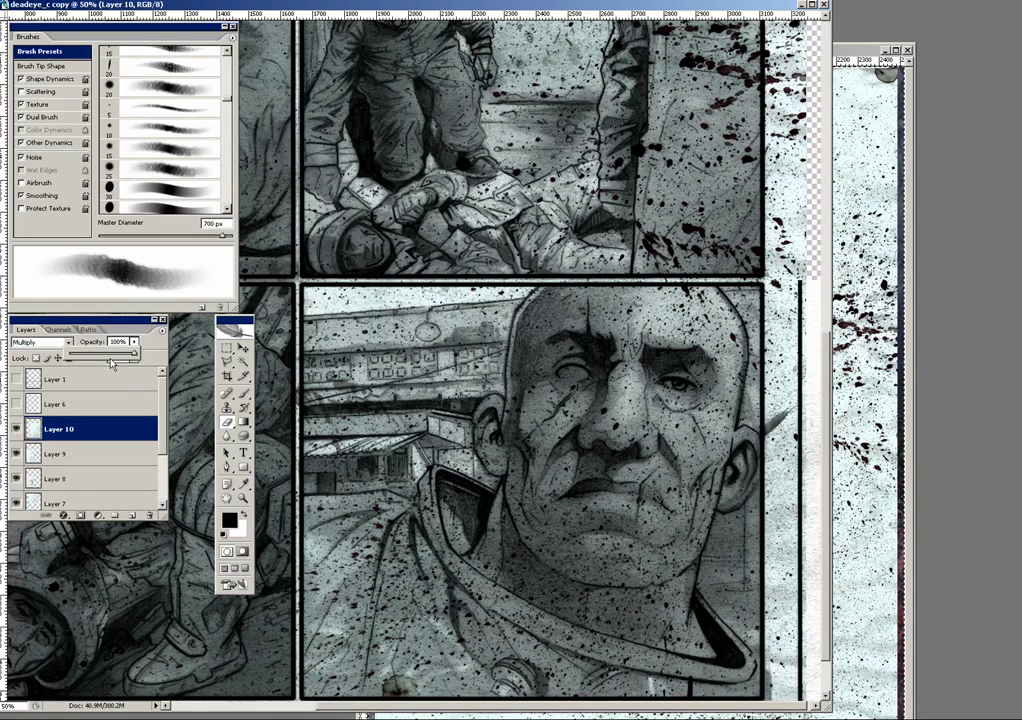
pyautogui.moveTo(112, 365); pyautogui.dragTo(89, 360)
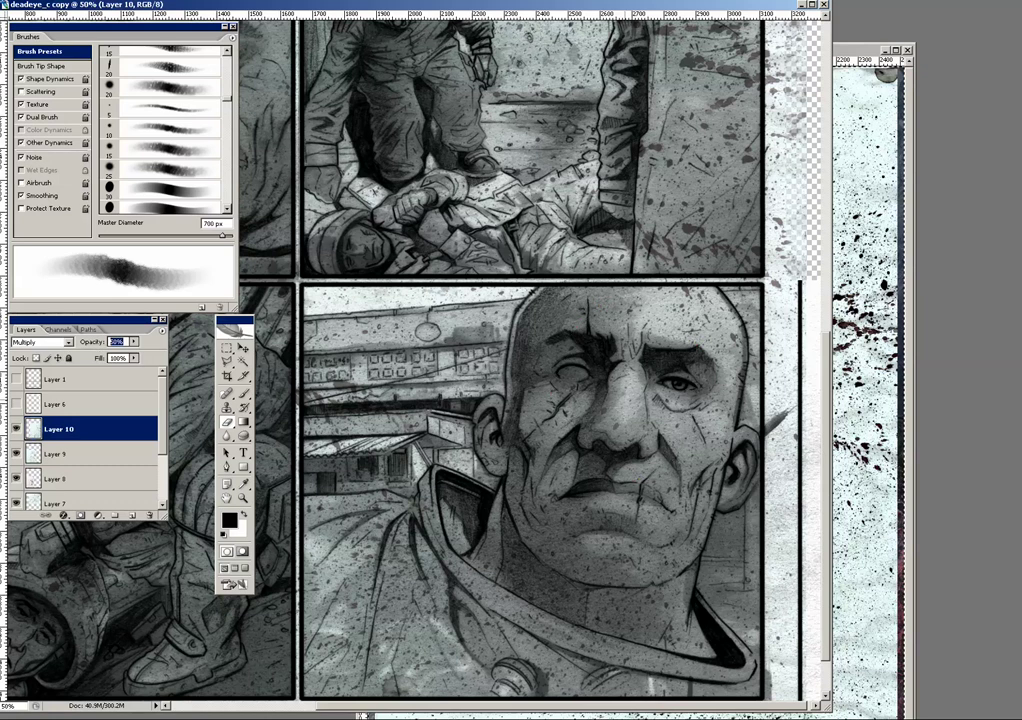
pyautogui.hotkey('ctrl', '-')
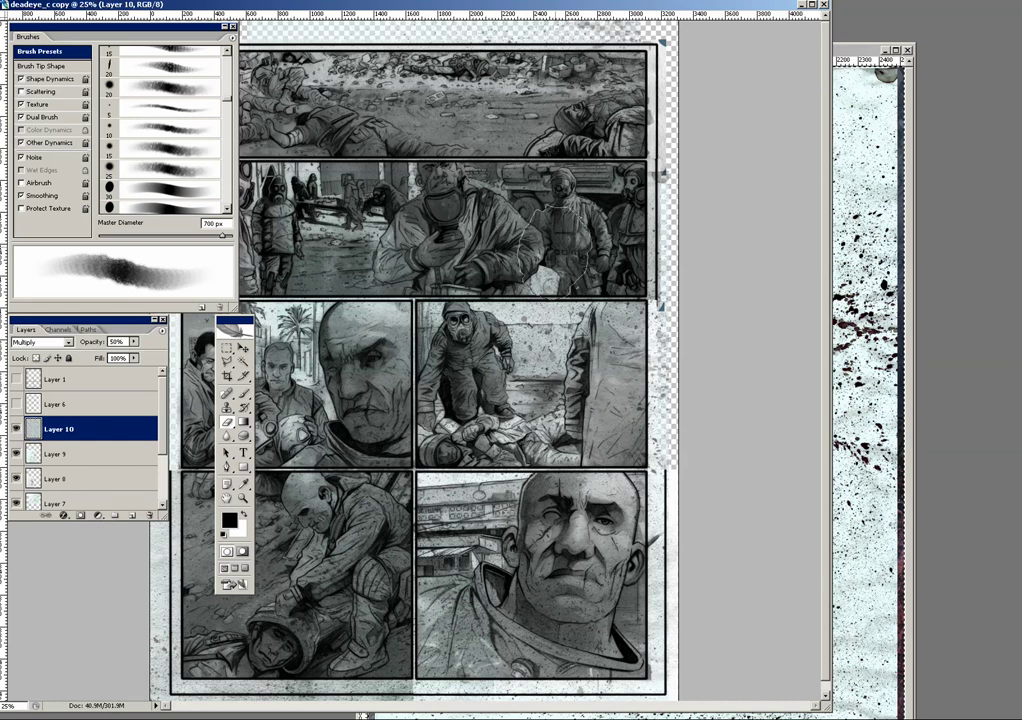
# Step: Erase Layer 10's grunge texture off the lower-right face panels with a 900 px soft eraser
pyautogui.hotkey('ctrl', '+')
pyautogui.moveTo(465, 484); pyautogui.dragTo(465, 370)
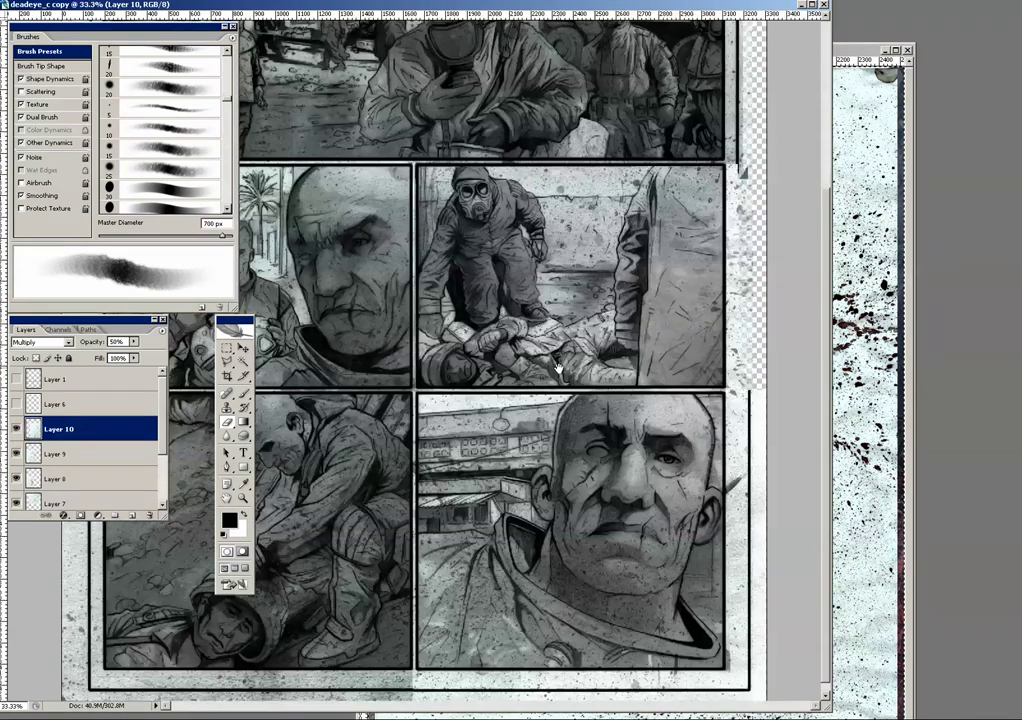
pyautogui.hotkey('ctrl', '+')
pyautogui.press(']')
pyautogui.press(']')
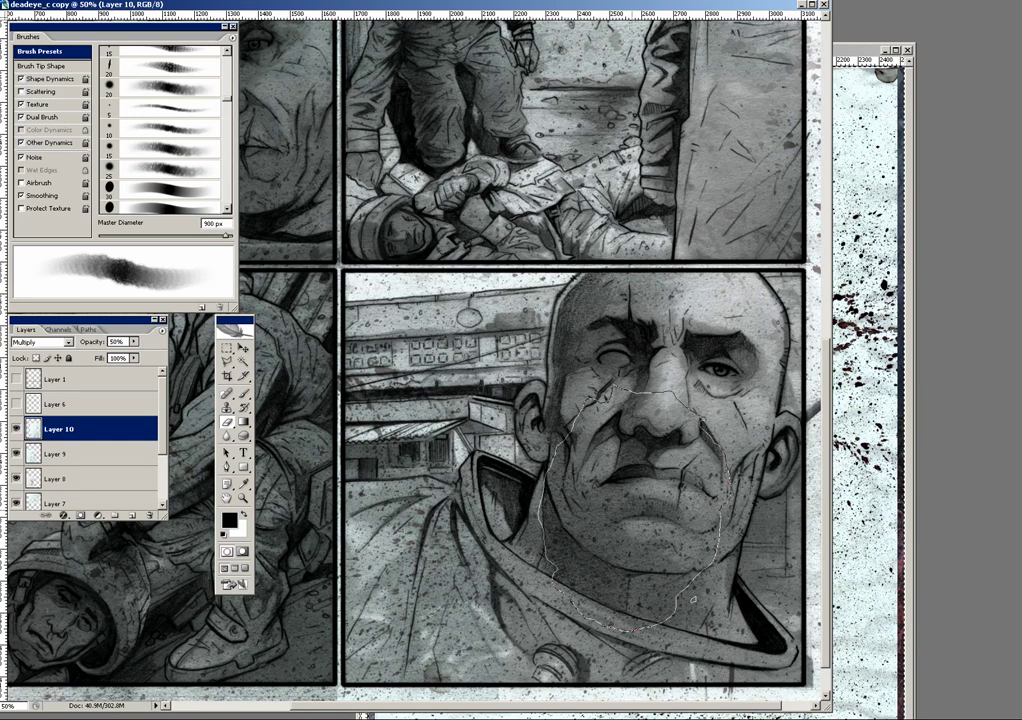
pyautogui.hotkey('ctrl', 'd')
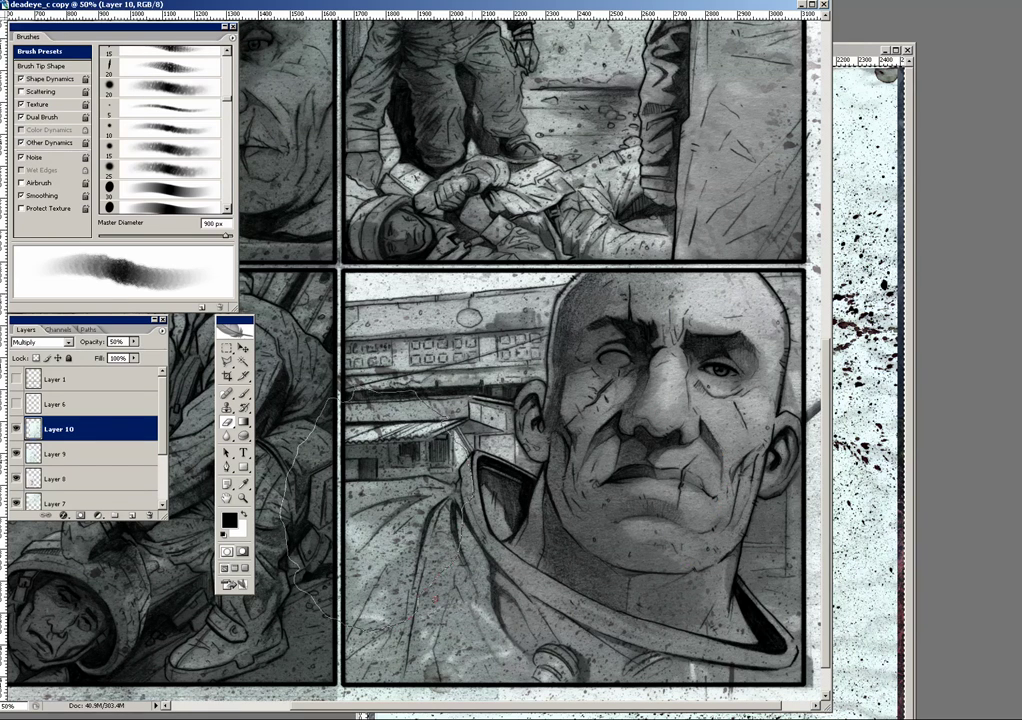
pyautogui.moveTo(431, 522); pyautogui.dragTo(588, 499)
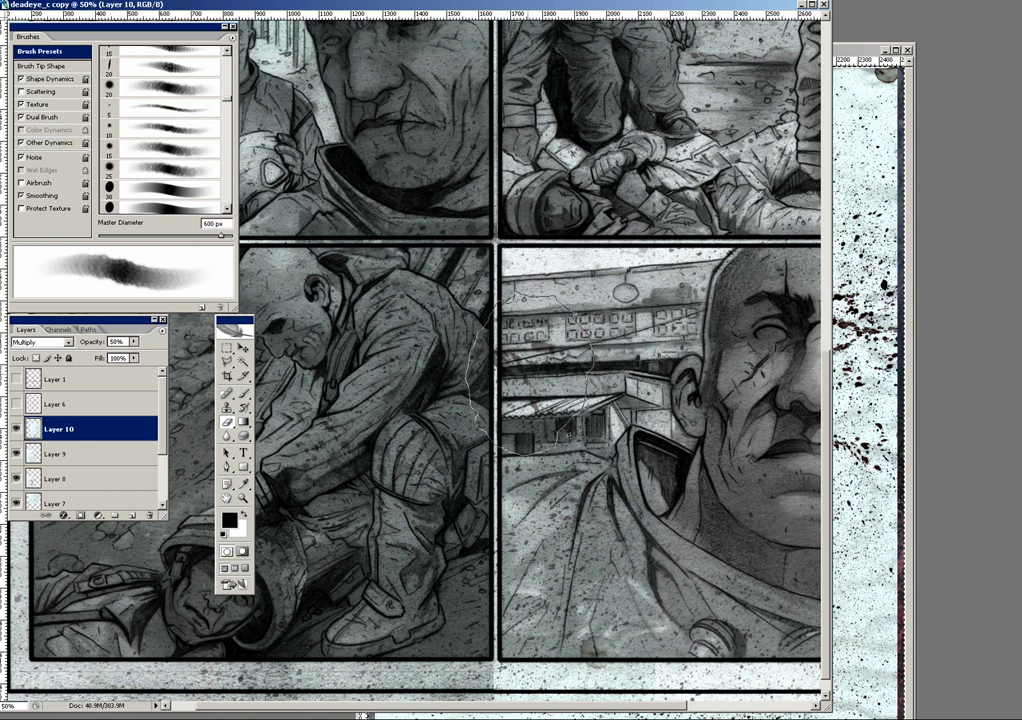
# Step: With a 500 px eraser, clear the texture over faces in the left and upper panels
pyautogui.press('[')
pyautogui.press('[')
pyautogui.press('[')
pyautogui.moveTo(438, 464); pyautogui.dragTo(478, 464)
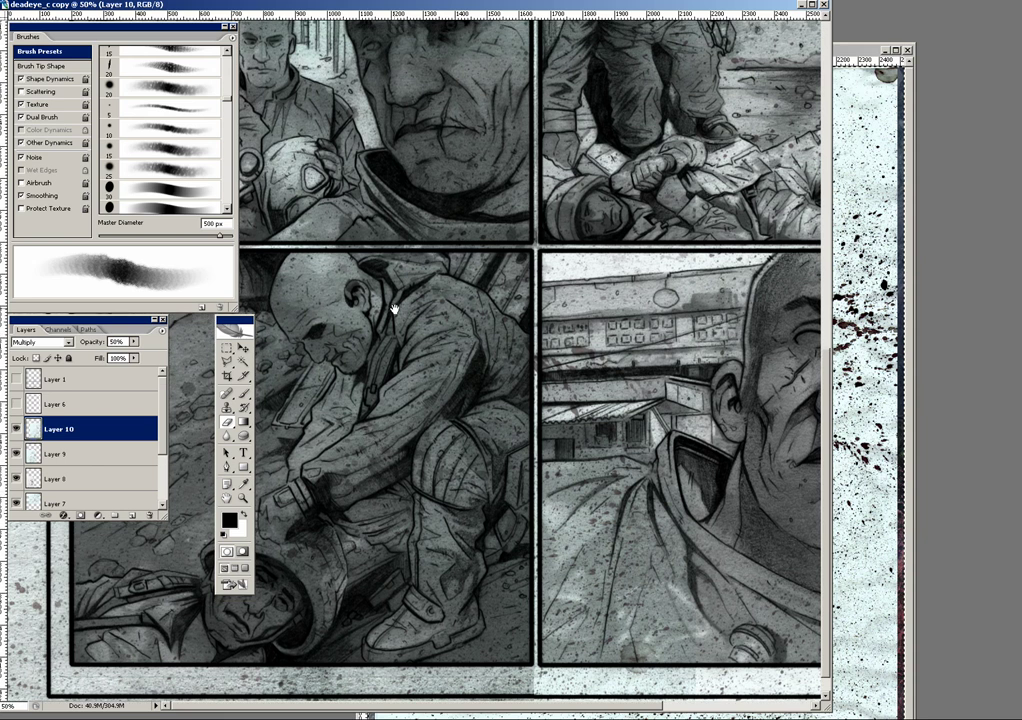
pyautogui.moveTo(456, 274); pyautogui.dragTo(438, 553)
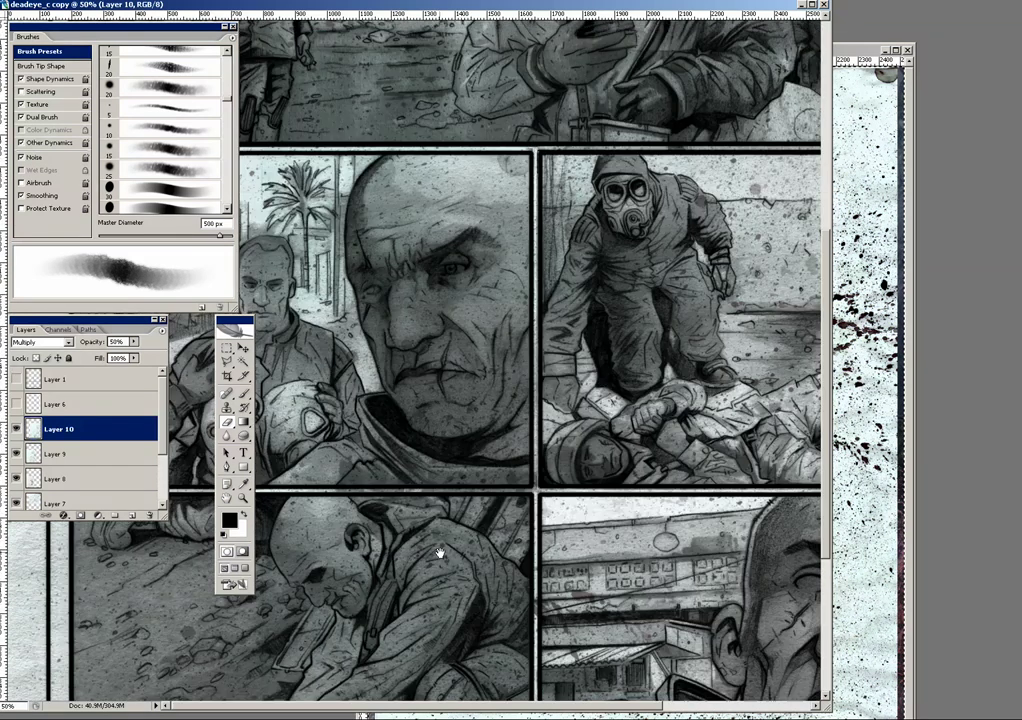
pyautogui.hotkey('ctrl', '+')
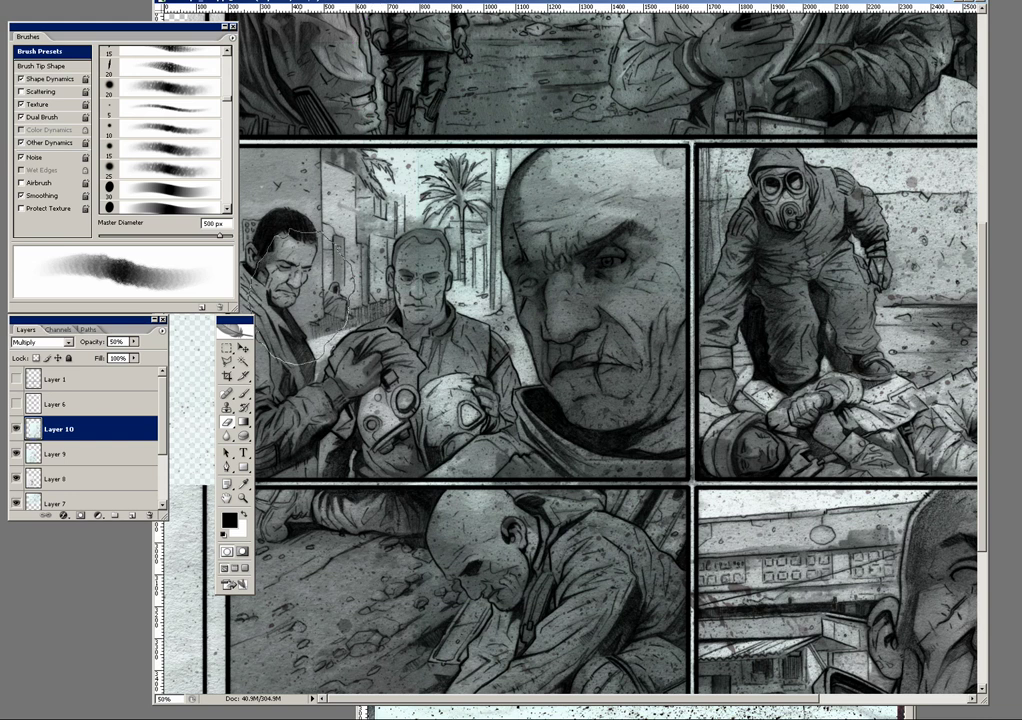
pyautogui.moveTo(558, 146)
pyautogui.mouseDown()
pyautogui.moveTo(483, 386)
pyautogui.moveTo(555, 452)
pyautogui.mouseUp()
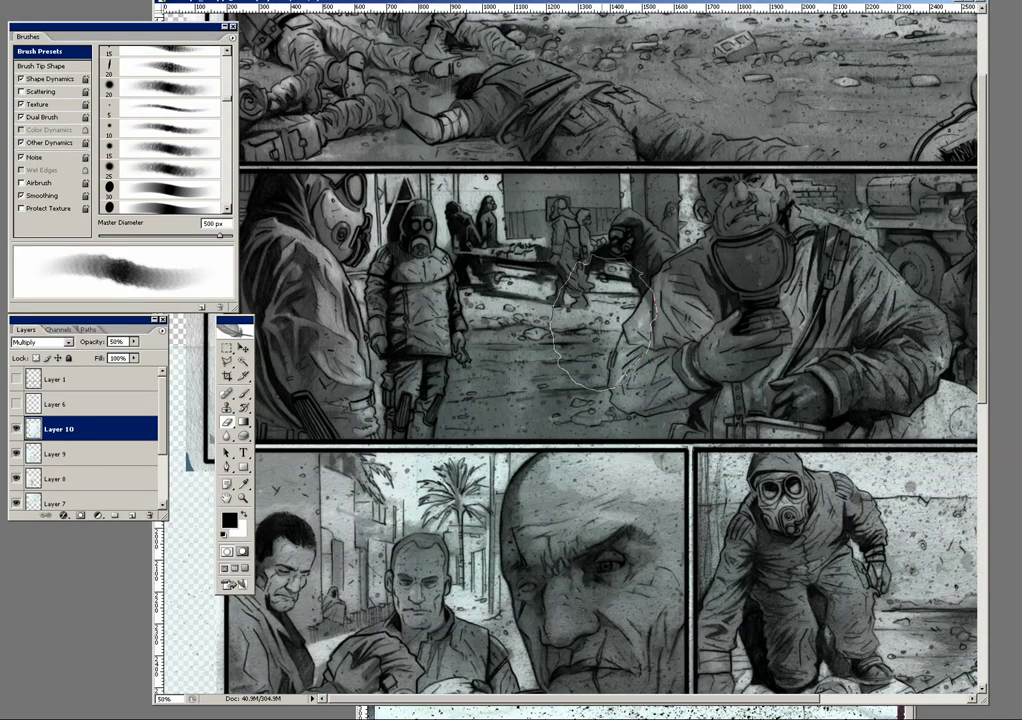
pyautogui.hotkey('ctrl', 'd')
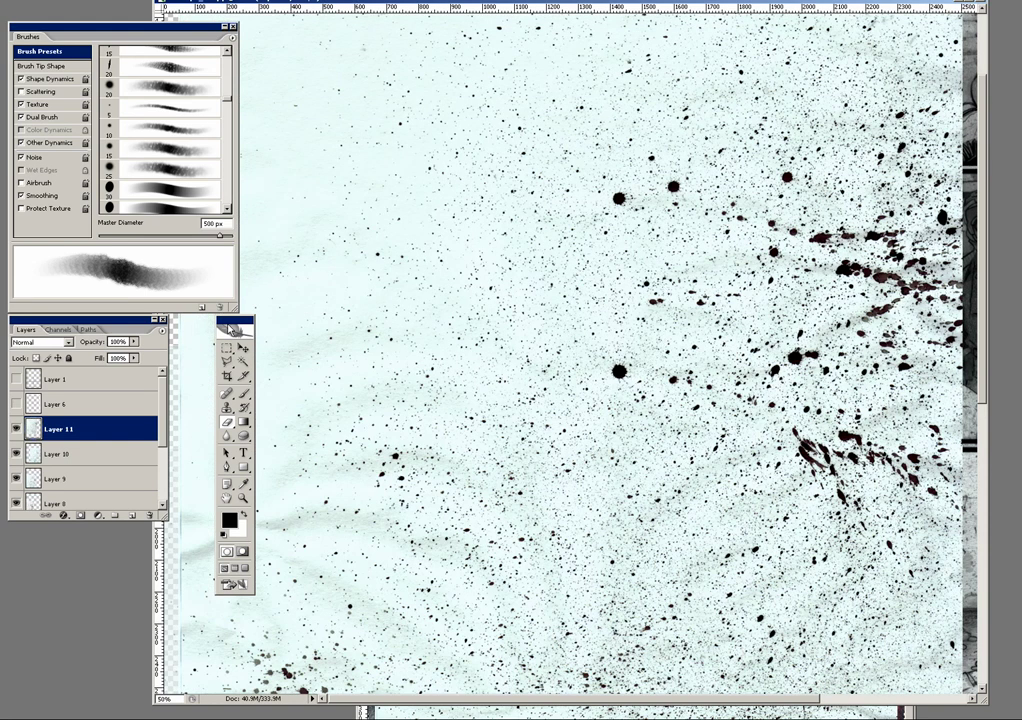
# Step: Set Layer 11 to Multiply, shift the splatter up-left, and select the wide middle panel
pyautogui.click(40, 342)
pyautogui.click(40, 400)
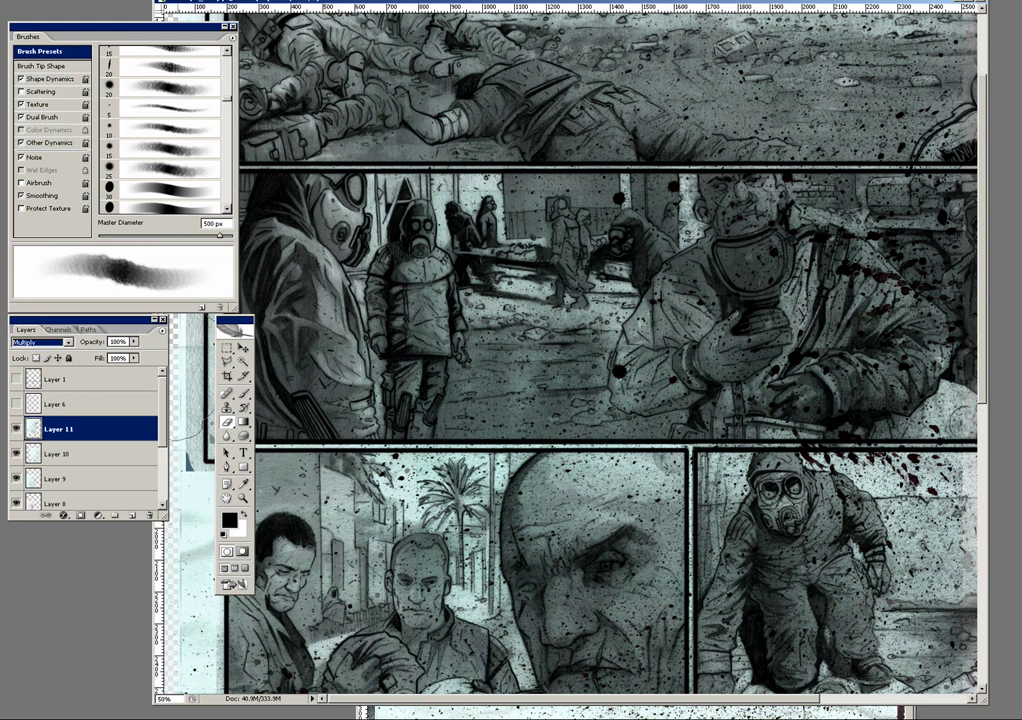
pyautogui.press('v')
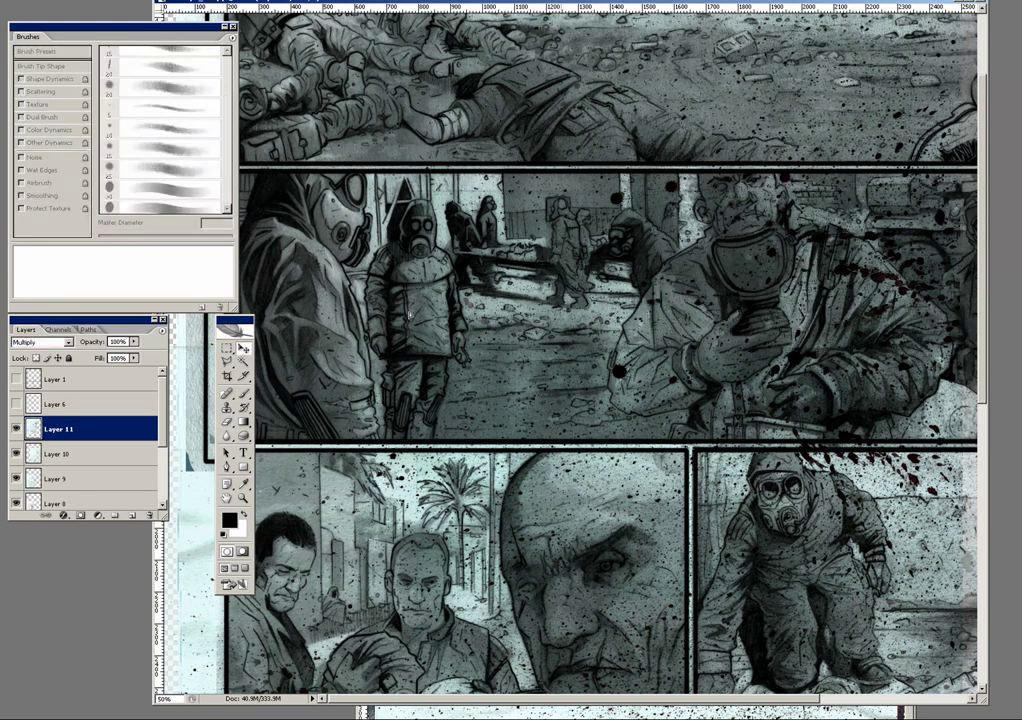
pyautogui.moveTo(798, 496)
pyautogui.mouseDown()
pyautogui.moveTo(578, 346)
pyautogui.moveTo(603, 268)
pyautogui.moveTo(729, 214)
pyautogui.moveTo(603, 312)
pyautogui.mouseUp()
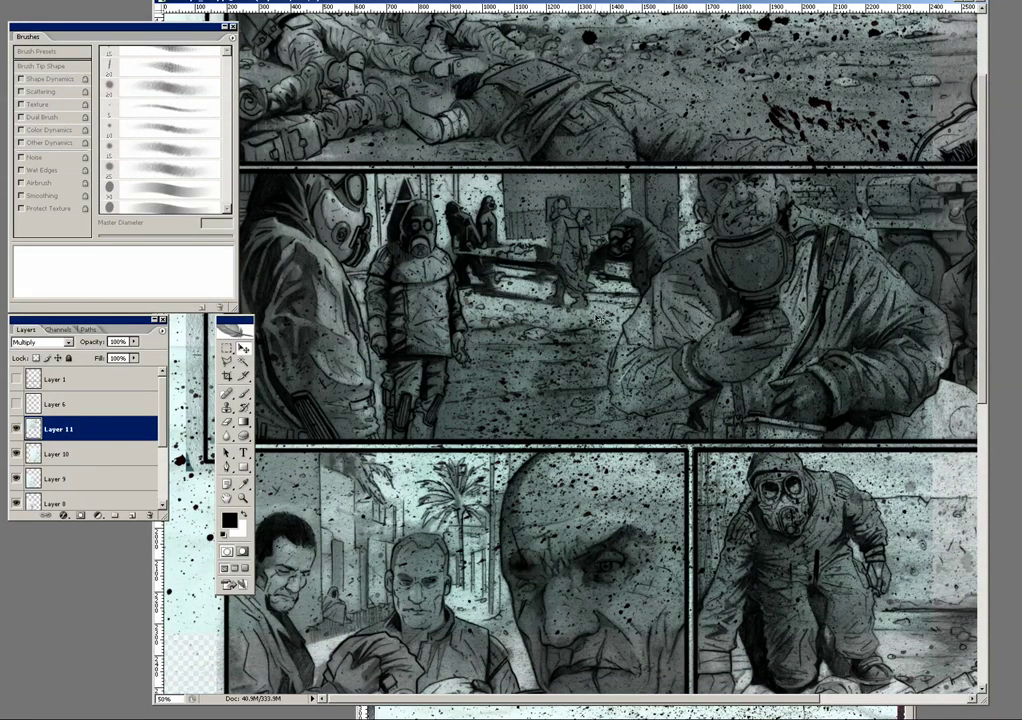
pyautogui.press('m')
pyautogui.moveTo(612, 292); pyautogui.dragTo(284, 438)
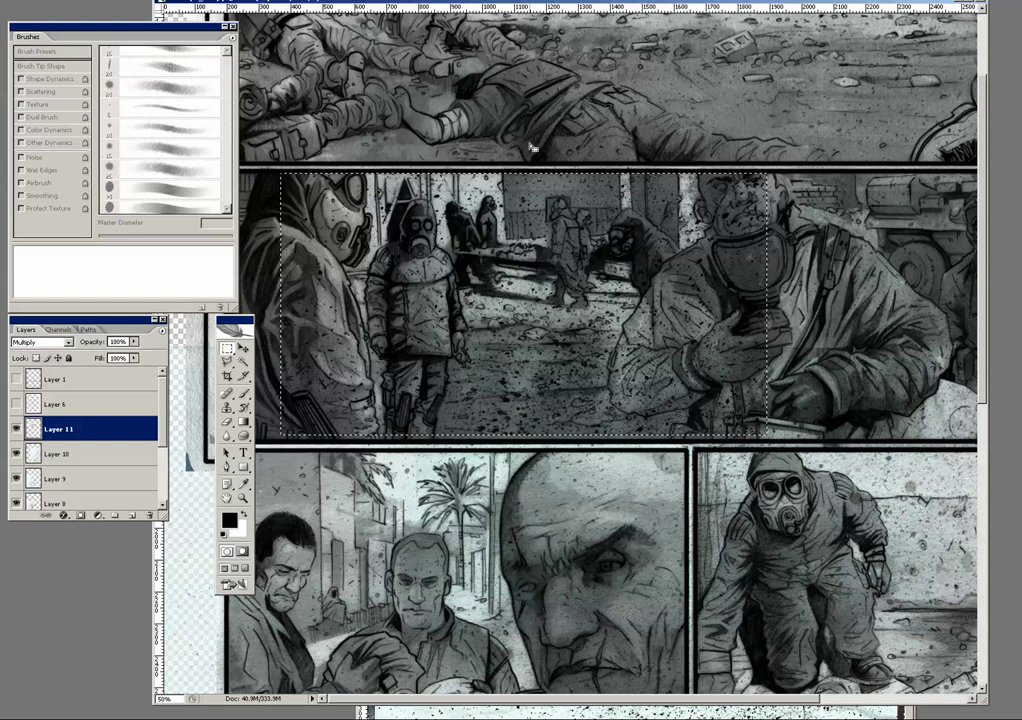
# Step: Deselect, fade Layer 11 to 60% opacity, and erase the splatters off the man's face
pyautogui.hotkey('ctrl', 'd')
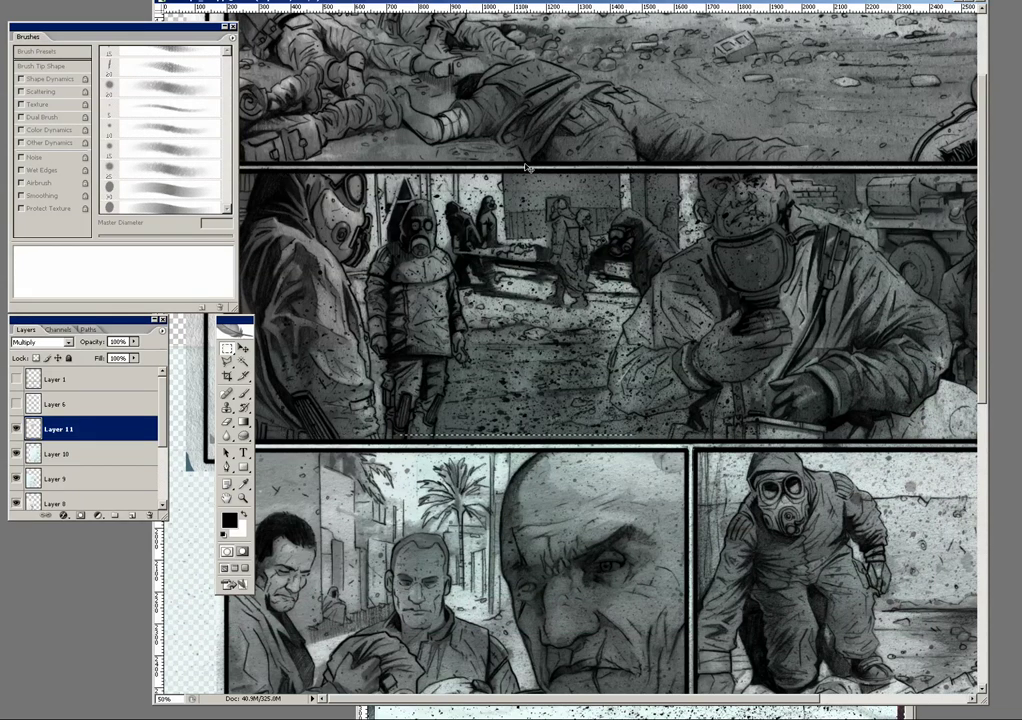
pyautogui.press('b')
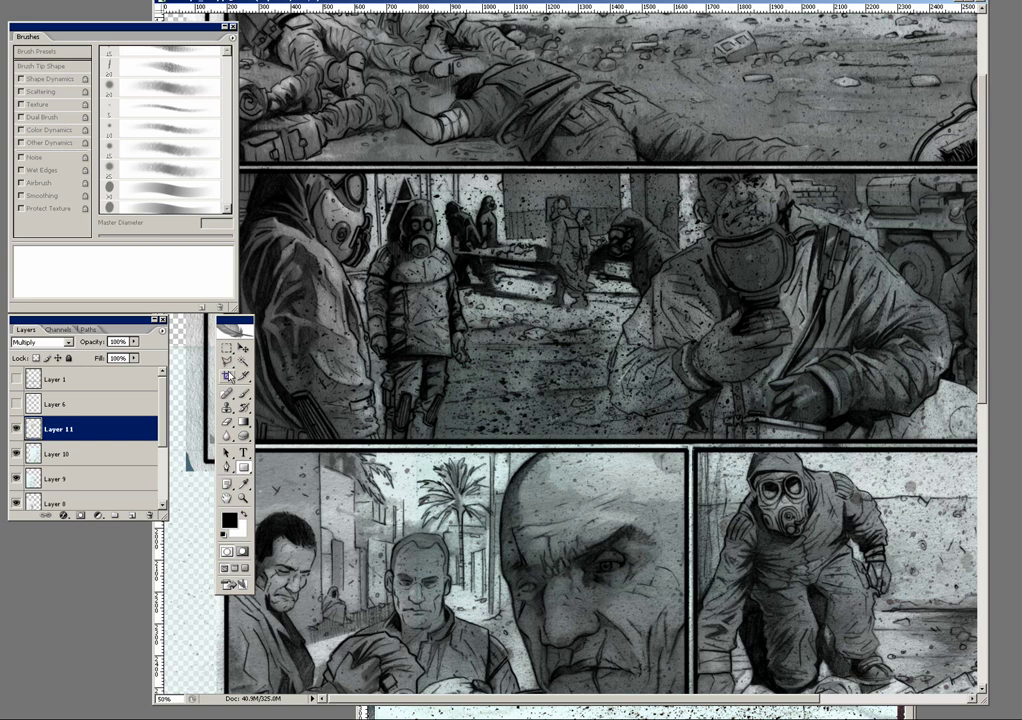
pyautogui.click(134, 343)
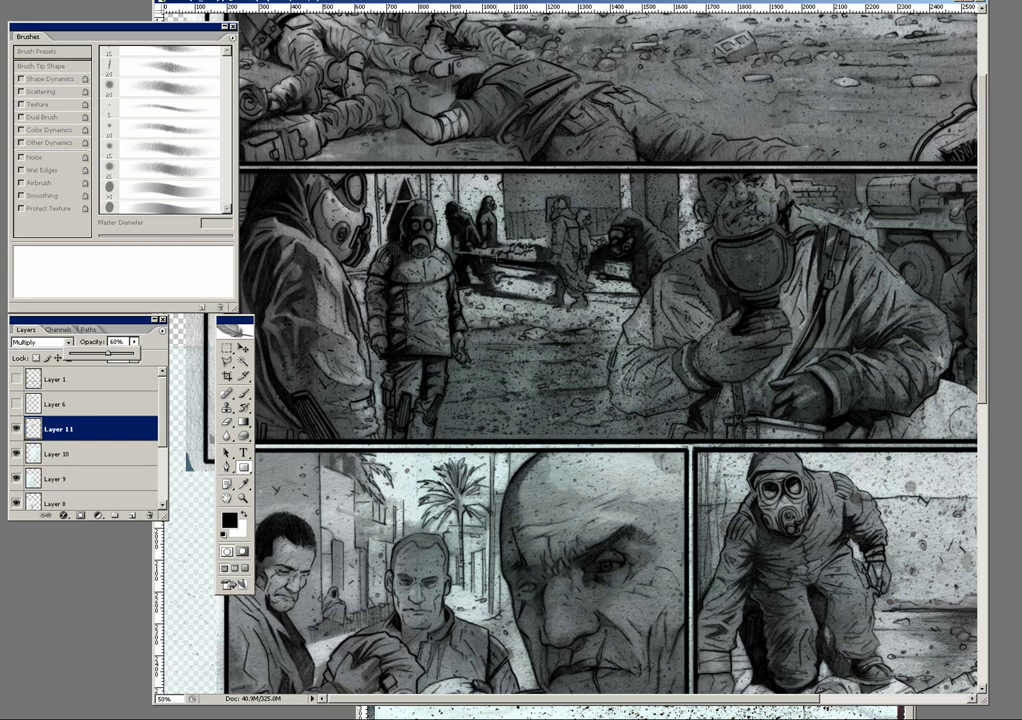
pyautogui.press('e')
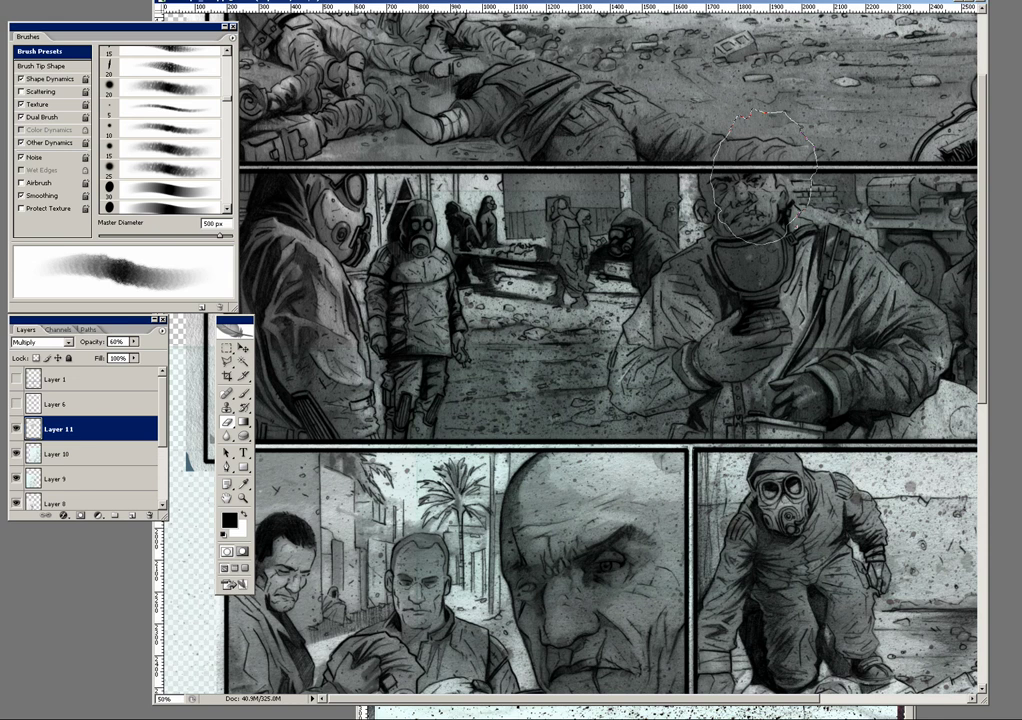
pyautogui.moveTo(765, 175); pyautogui.dragTo(700, 165)
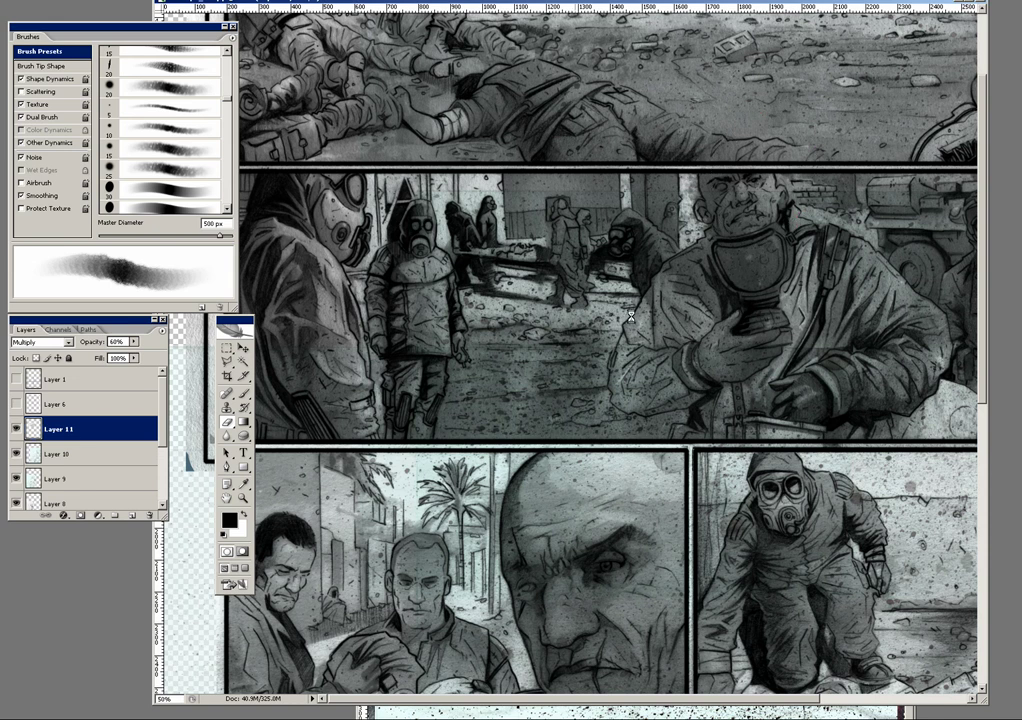
pyautogui.hotkey('ctrl', '-')
# Step: Check Layers 10 and 9, then duplicate the pencil copy 2 layer
pyautogui.scroll(-1, 500, 400)
pyautogui.scroll(-3, 500, 400)
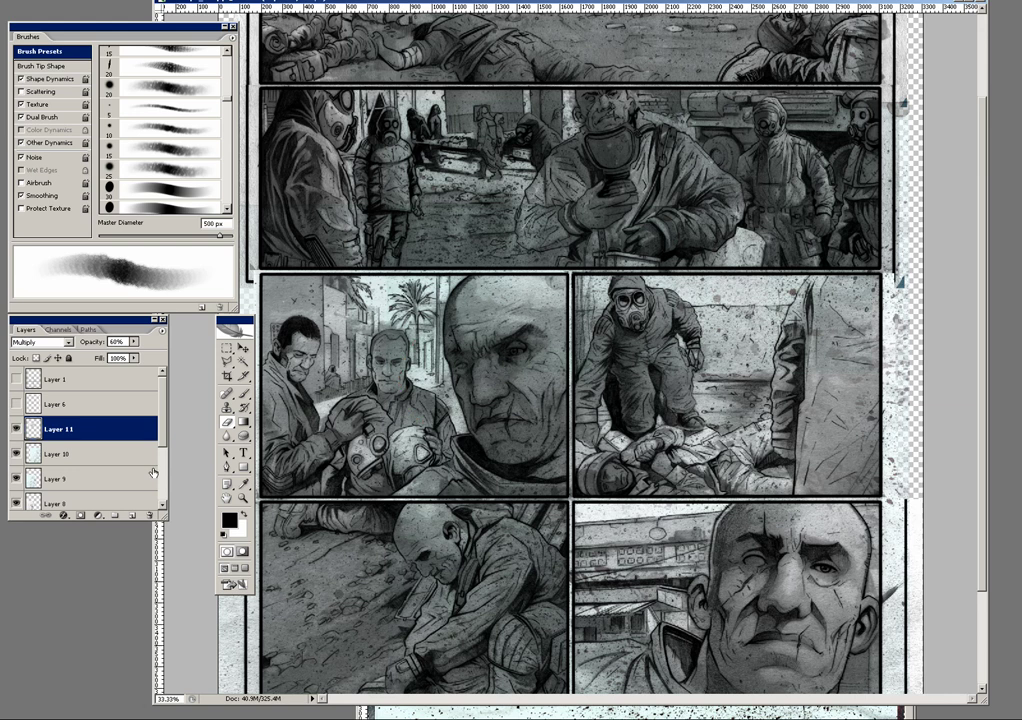
pyautogui.click(100, 454)
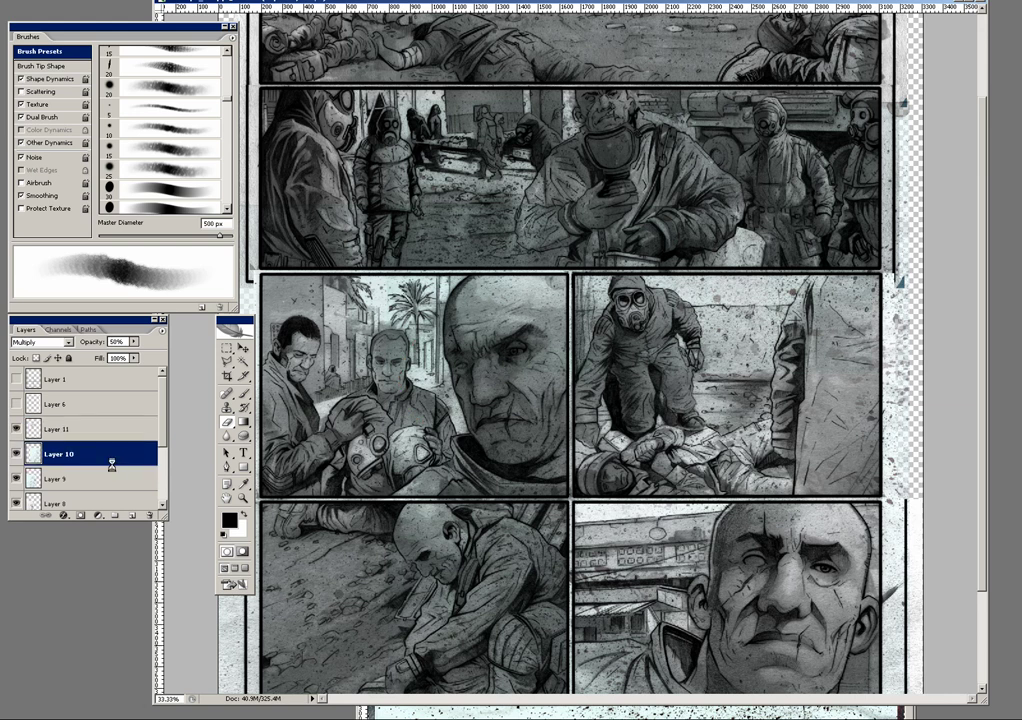
pyautogui.click(102, 482)
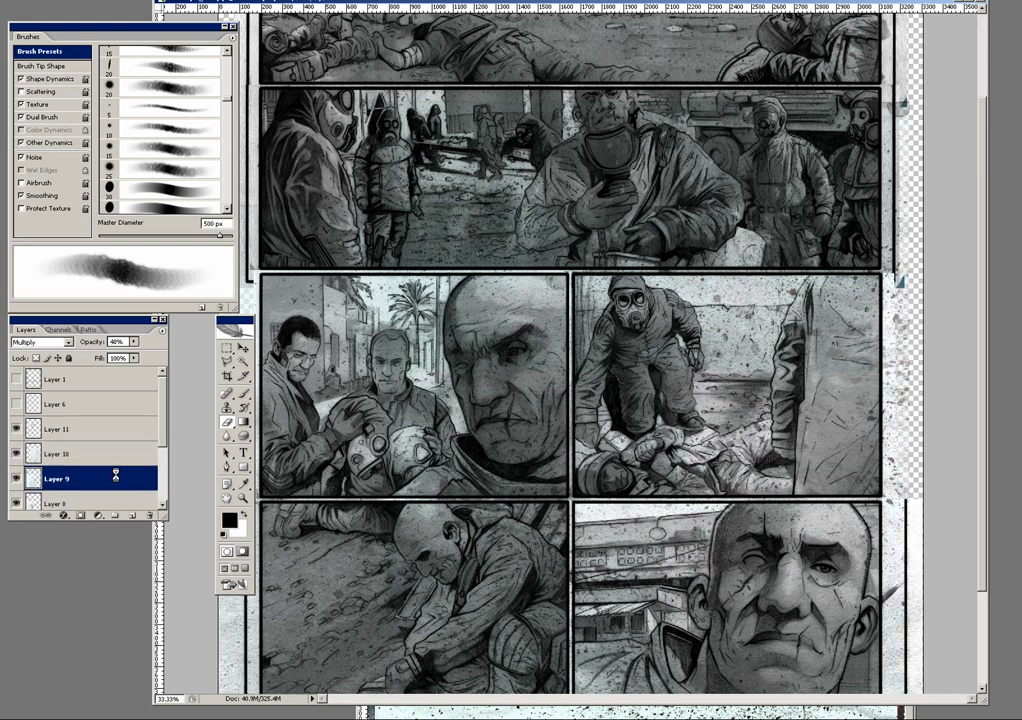
pyautogui.scroll(-3, 160, 424)
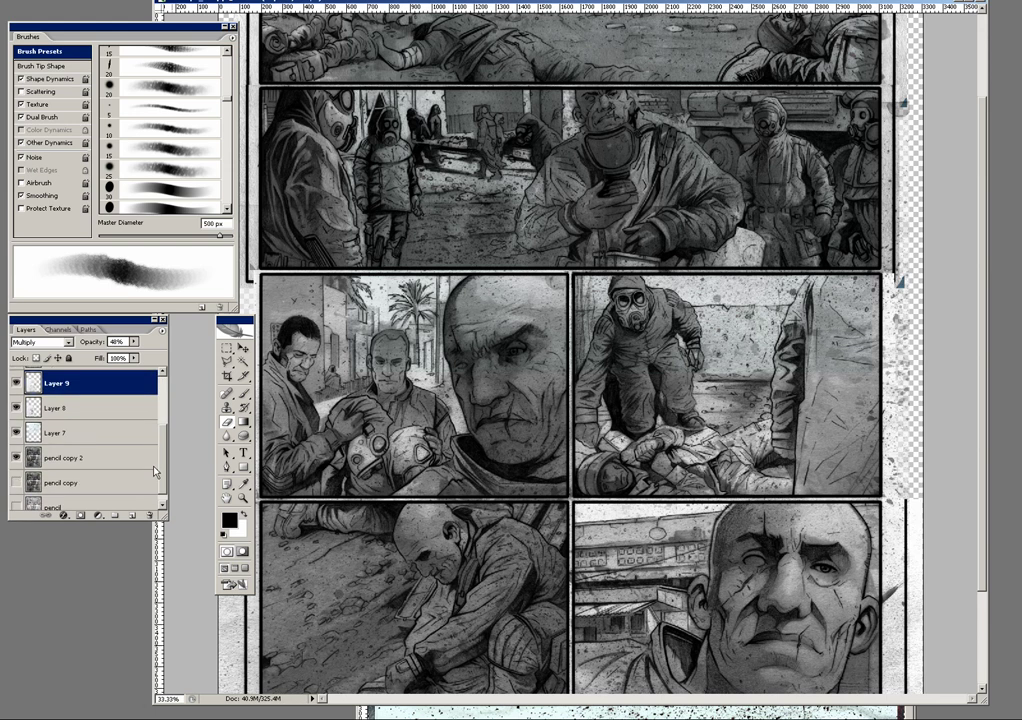
pyautogui.click(100, 448)
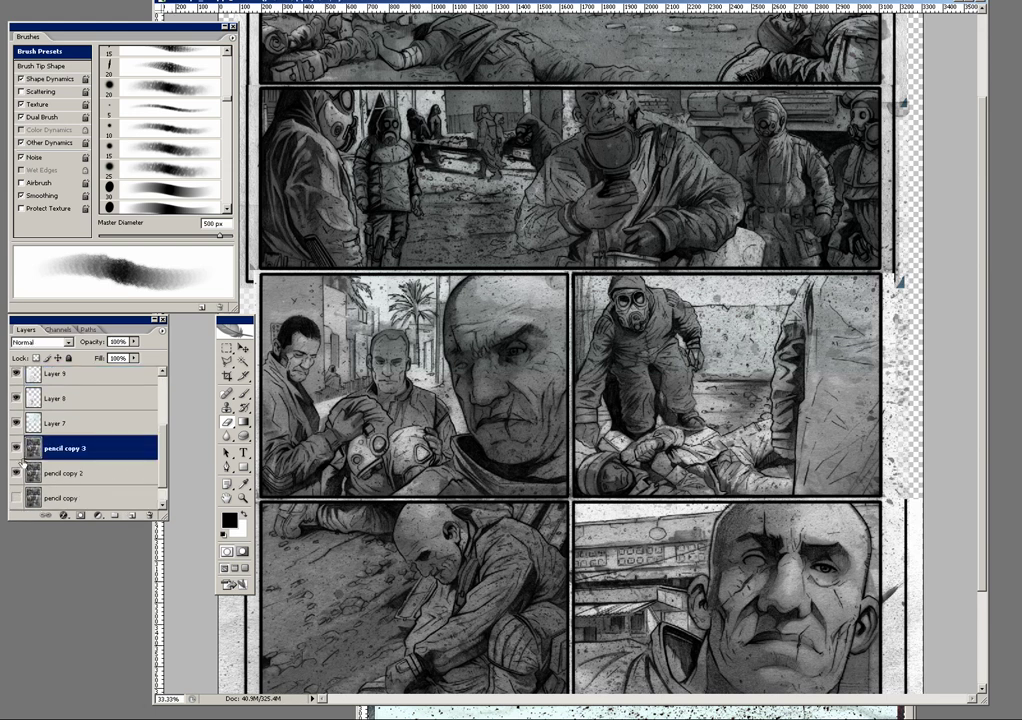
pyautogui.hotkey('ctrl', 'j')
# Step: Merge Visible into pencil copy 3 and toggle layer visibility to compare the result
pyautogui.scroll(2, 150, 388)
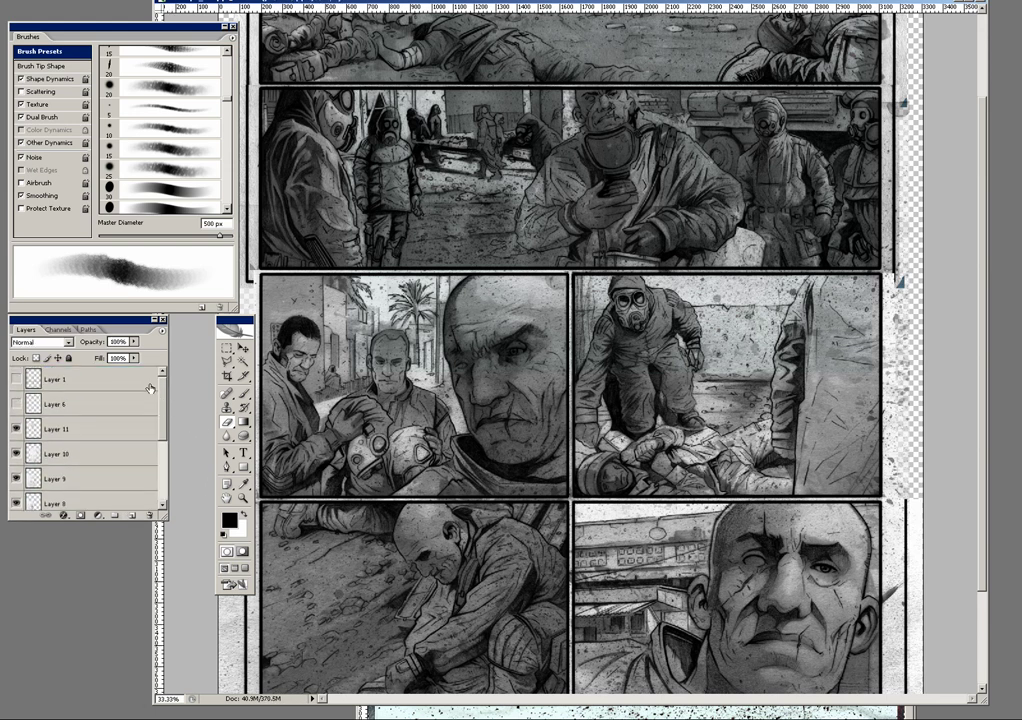
pyautogui.click(163, 331)
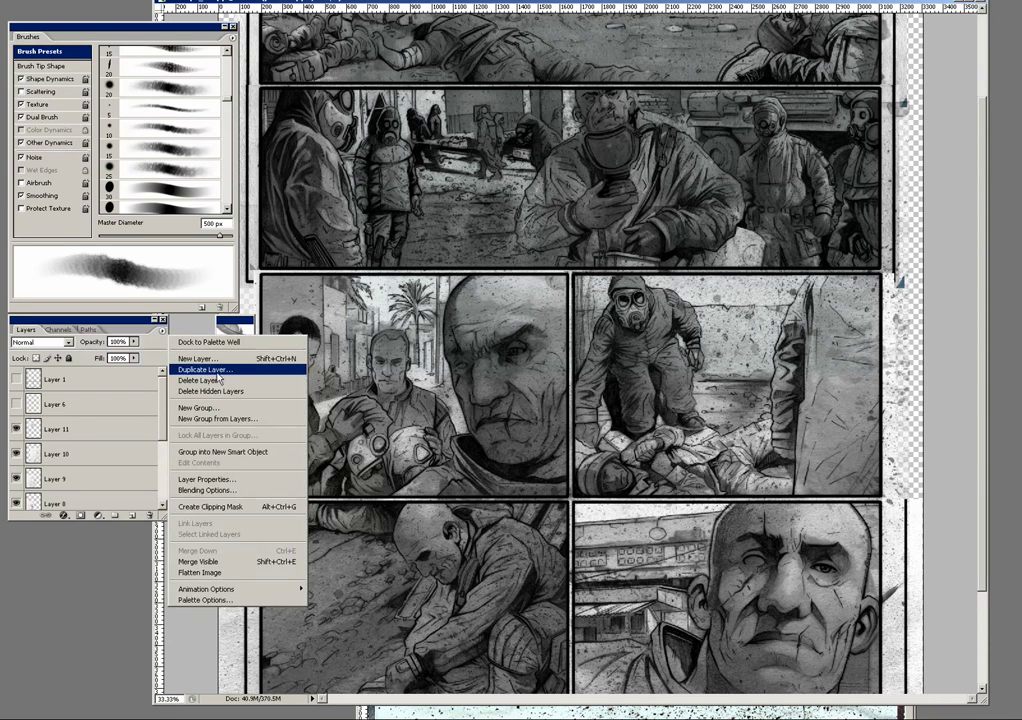
pyautogui.click(240, 563)
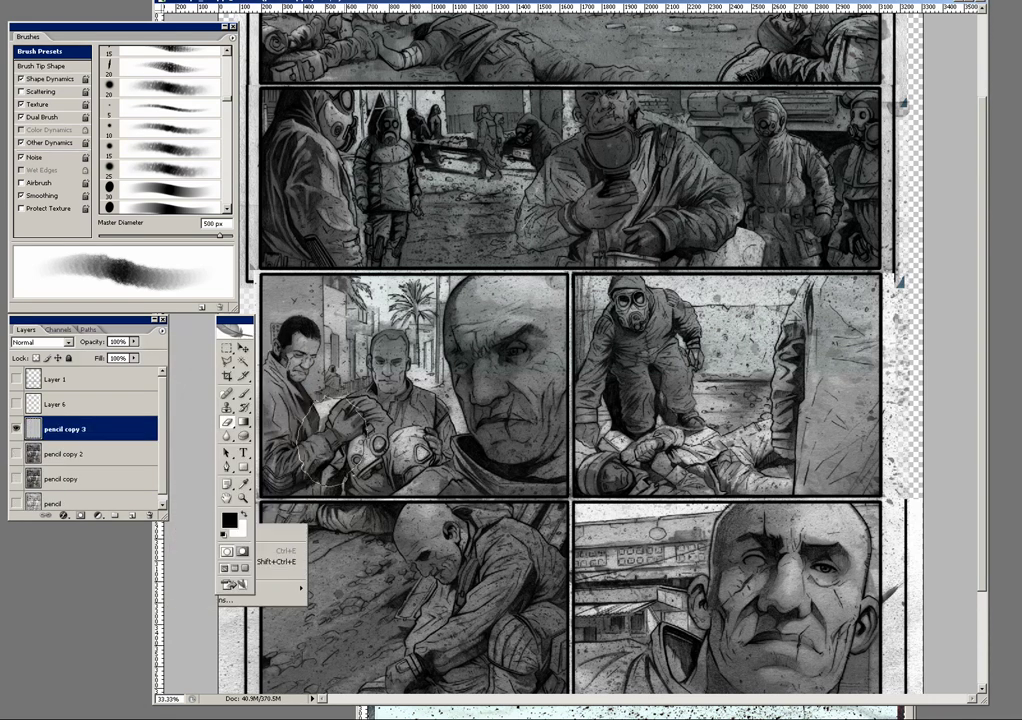
pyautogui.click(15, 454)
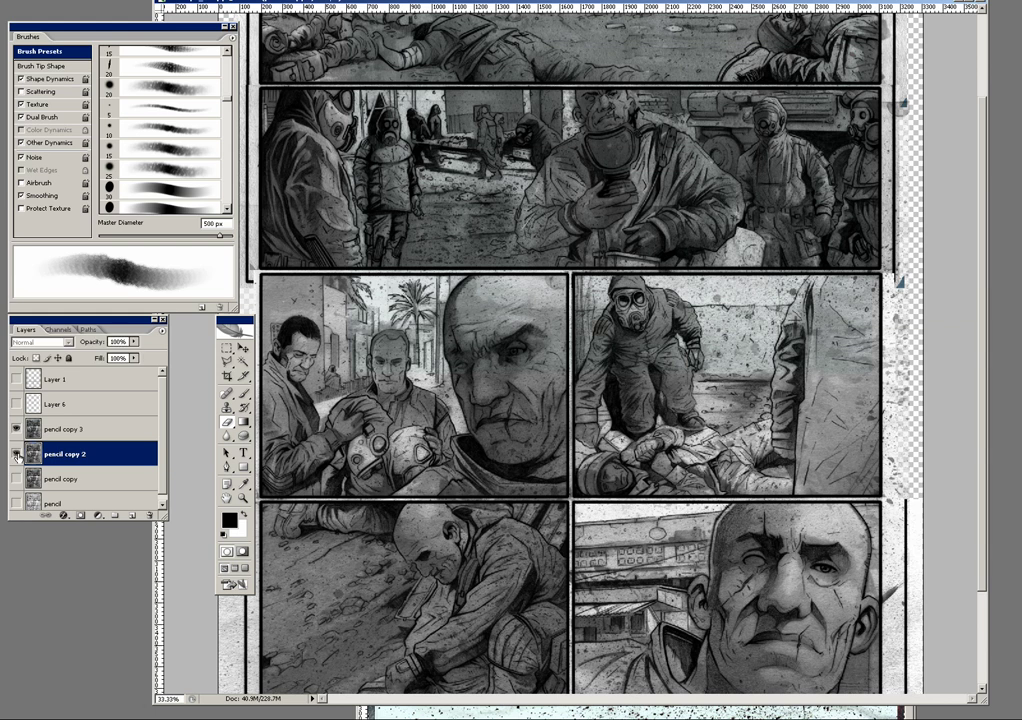
pyautogui.click(16, 428)
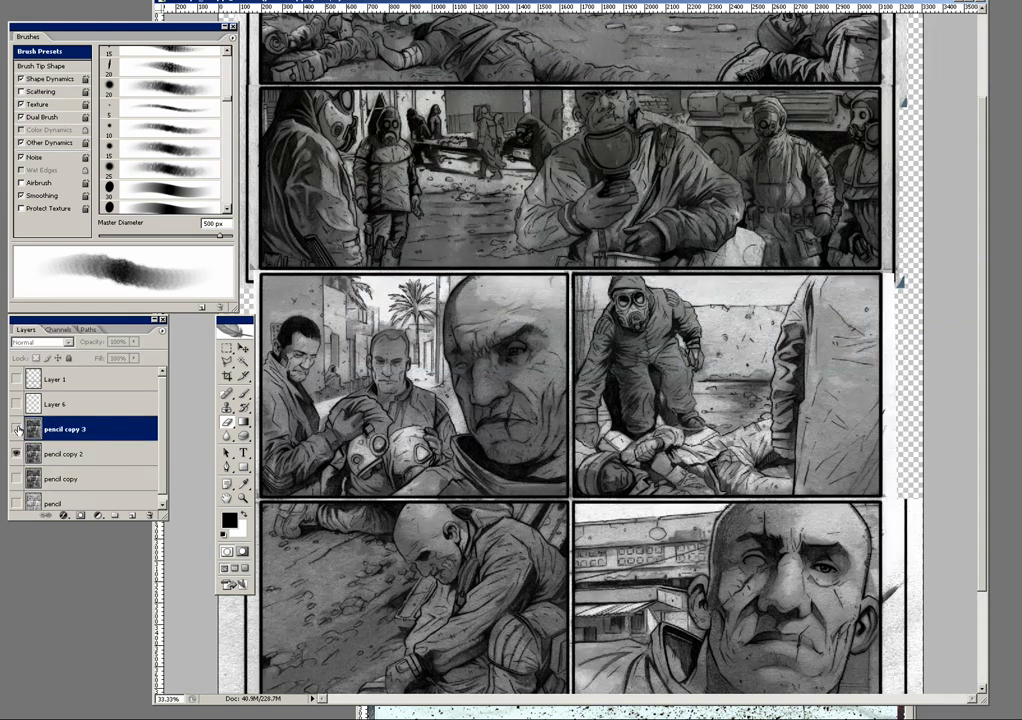
pyautogui.click(16, 428)
pyautogui.hotkey('ctrl', '+')
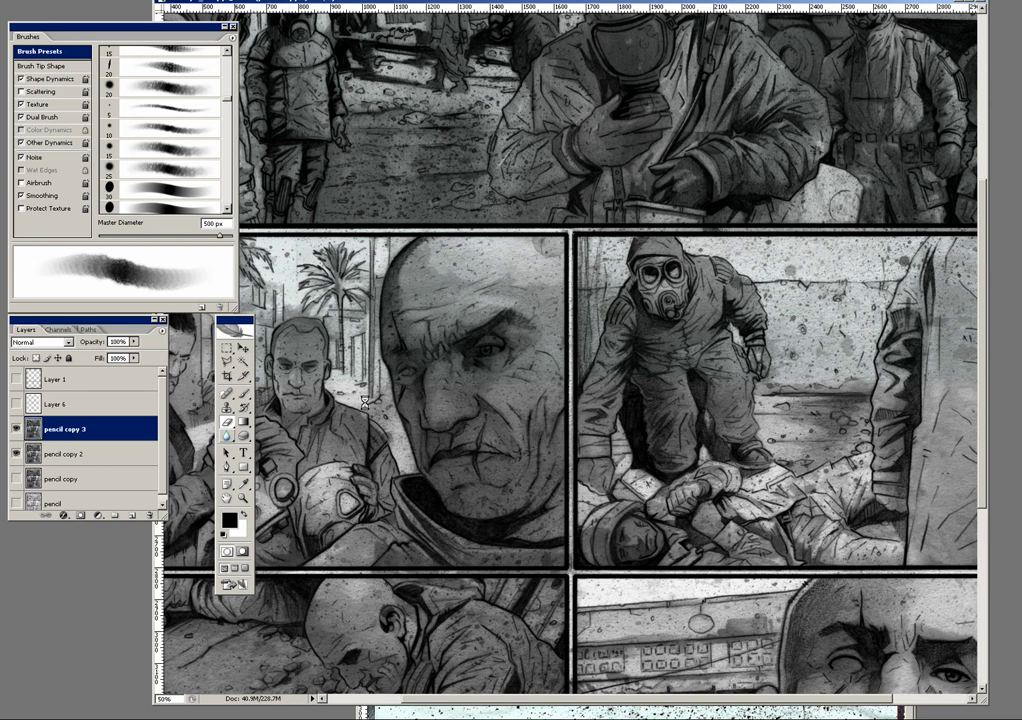
# Step: Erase texture over the faces on pencil copy 3 with a 300 px brush
pyautogui.hotkey('ctrl', '-')
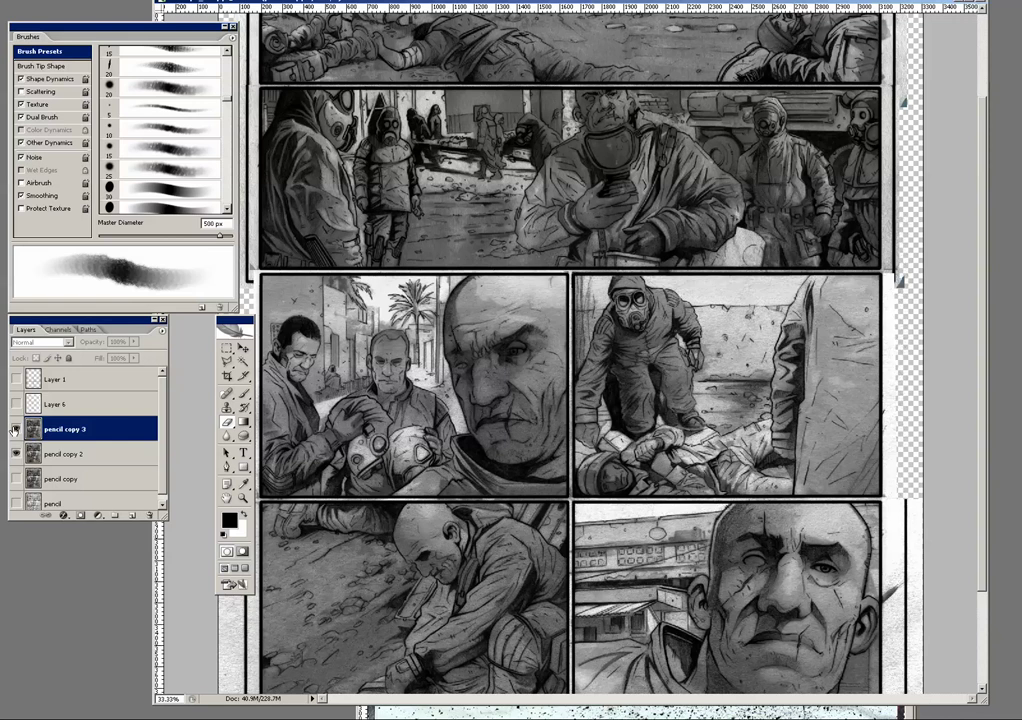
pyautogui.hotkey('ctrl', '+')
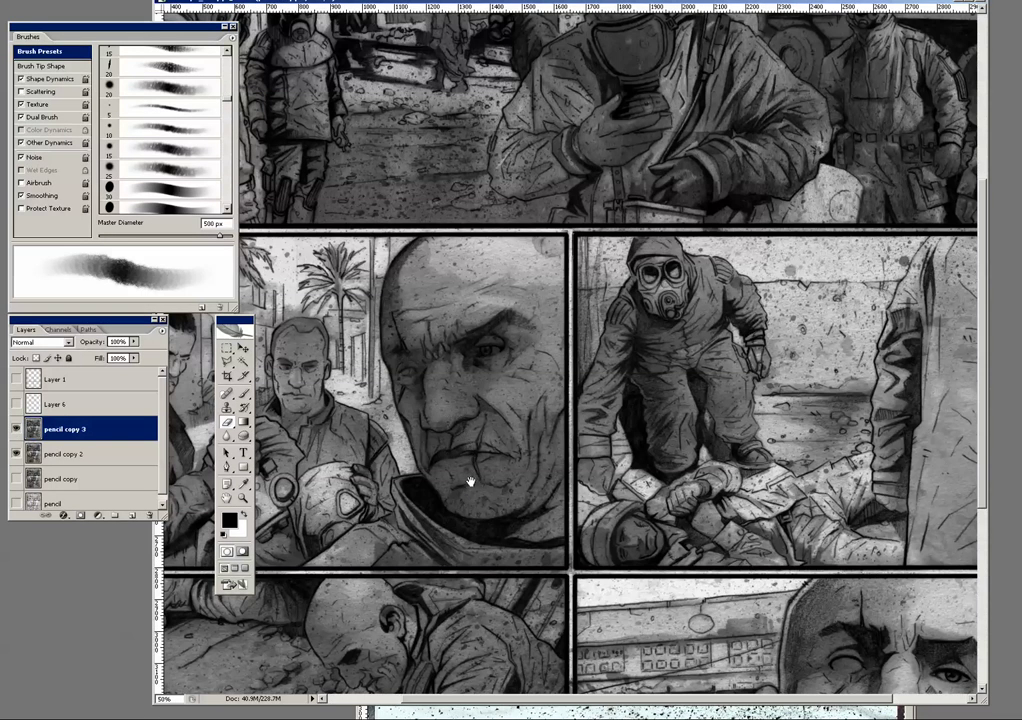
pyautogui.press('[')
pyautogui.press('[')
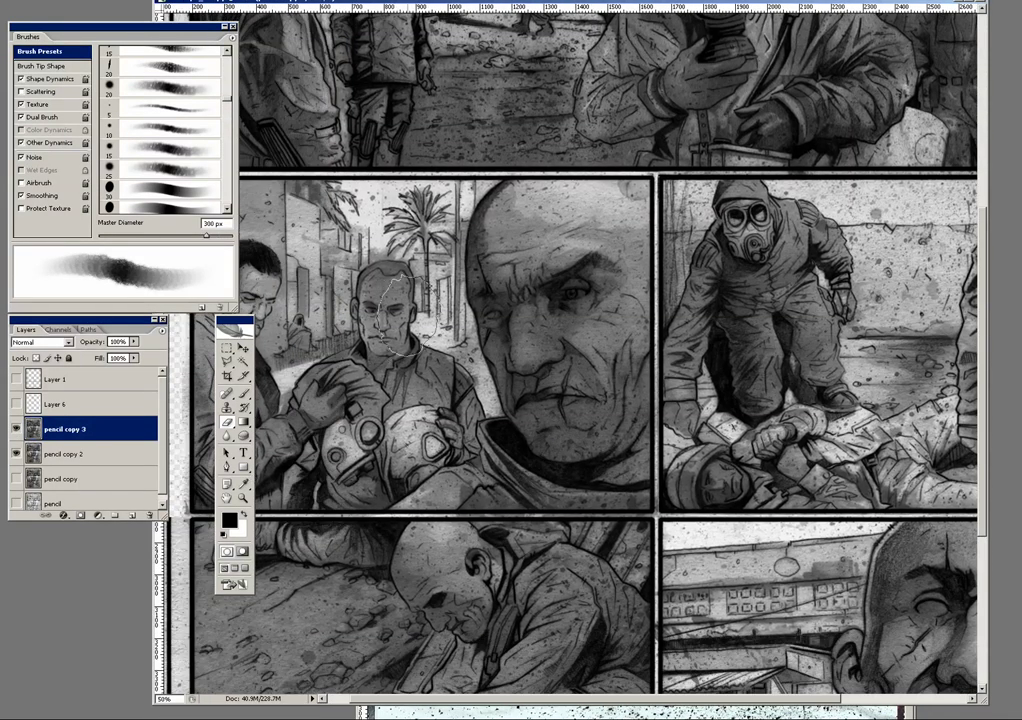
pyautogui.press('[')
pyautogui.press('[')
pyautogui.press('[')
pyautogui.moveTo(582, 422); pyautogui.dragTo(457, 402)
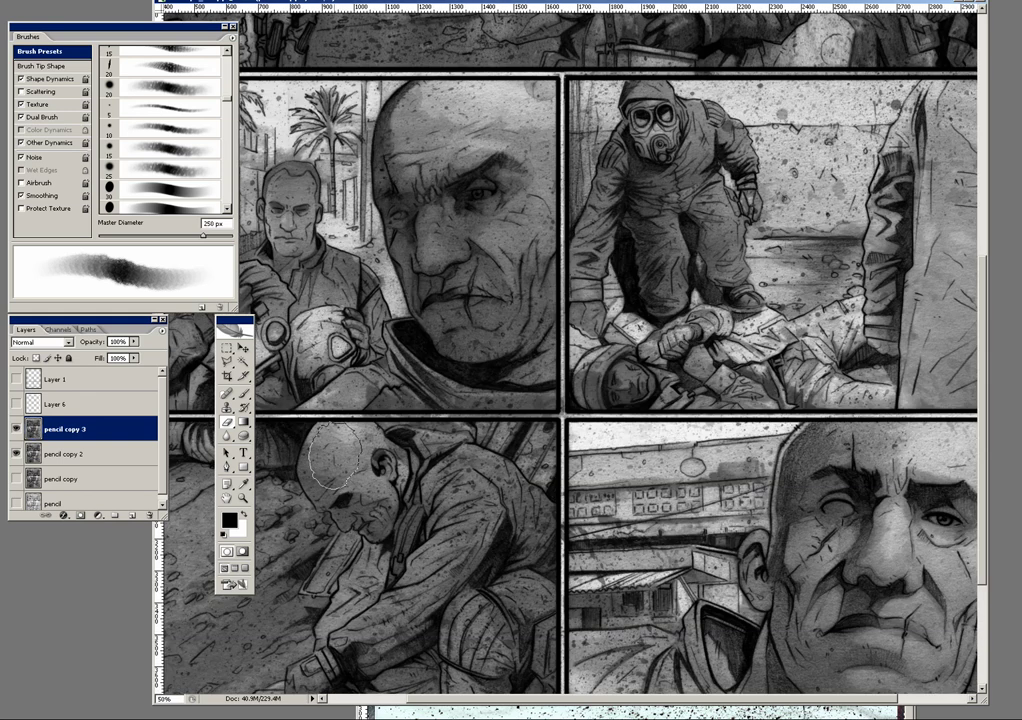
pyautogui.moveTo(410, 567); pyautogui.dragTo(595, 465)
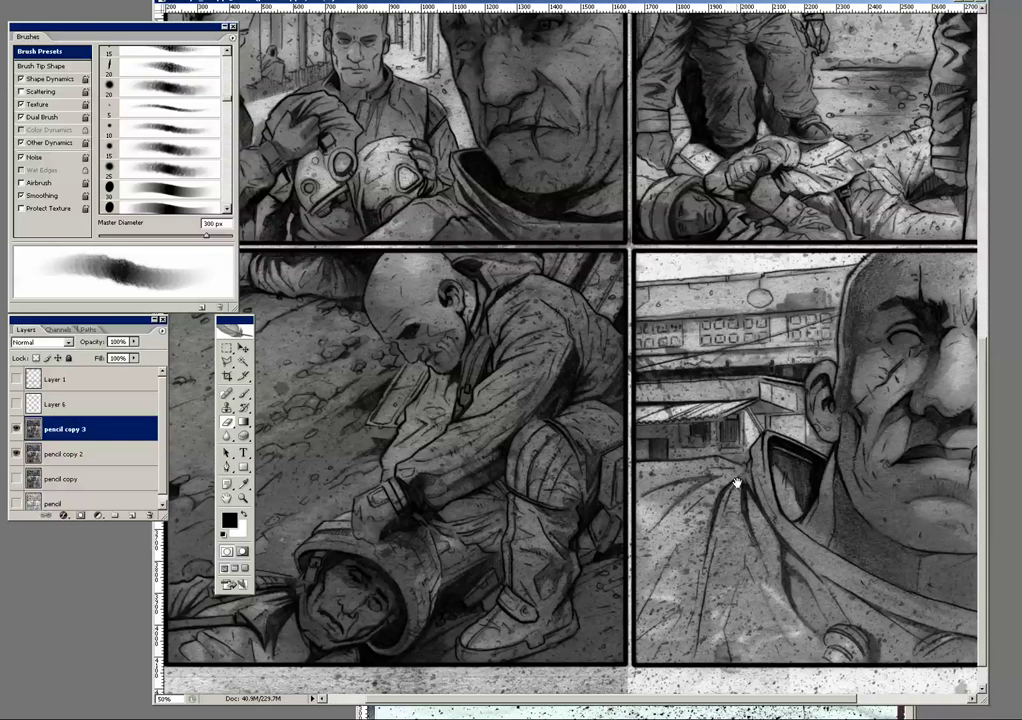
pyautogui.moveTo(735, 484); pyautogui.dragTo(636, 500)
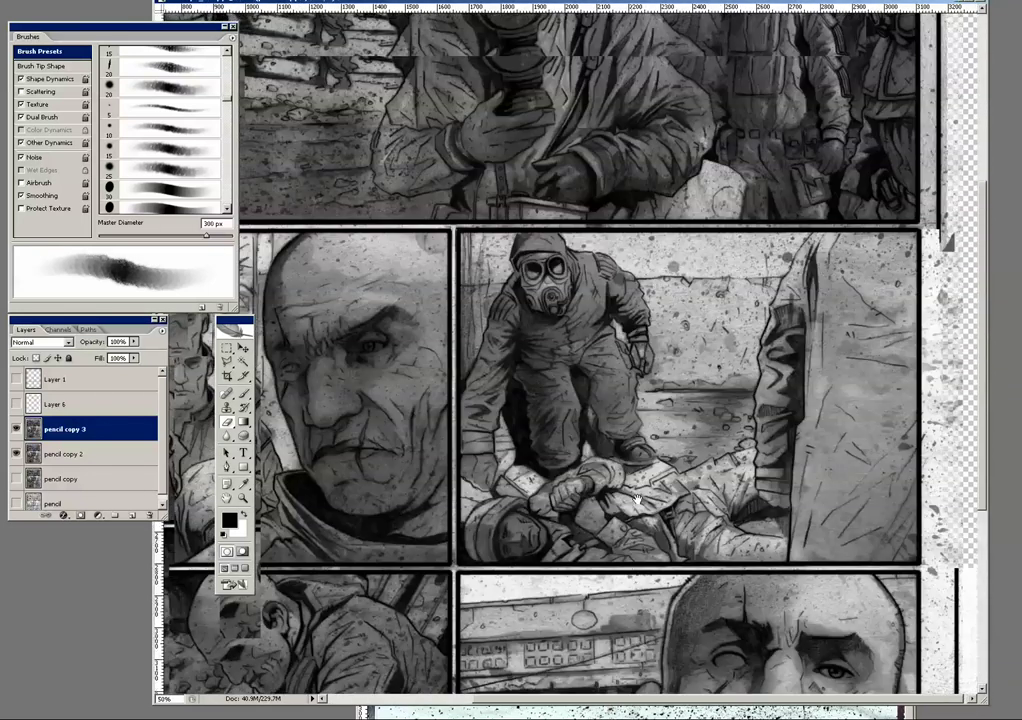
pyautogui.moveTo(574, 335); pyautogui.dragTo(600, 430)
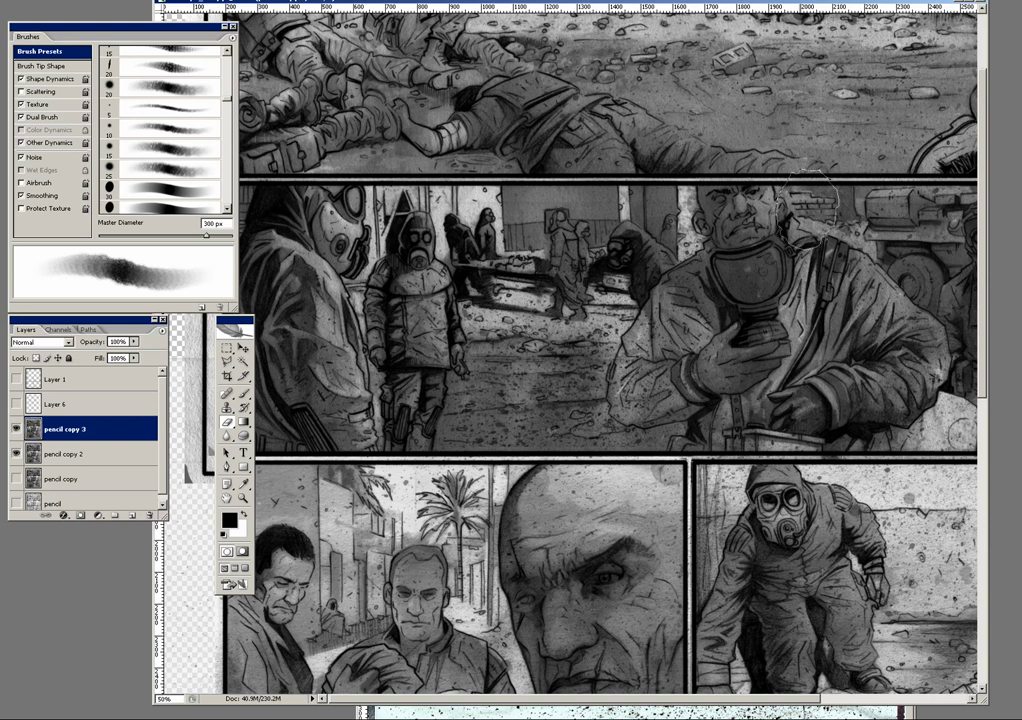
# Step: Zoom out and drag the comic page window aside to uncover the texture document
pyautogui.hotkey('ctrl', '-')
pyautogui.scroll(-2, 561, 383)
pyautogui.scroll(-1, 561, 383)
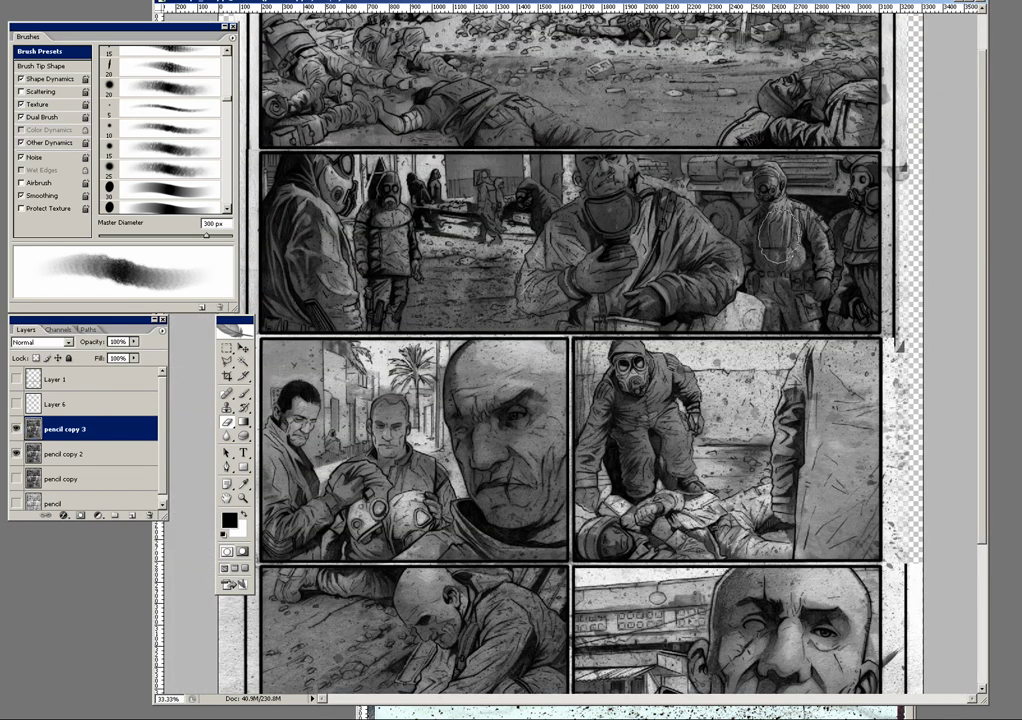
pyautogui.moveTo(810, 8); pyautogui.dragTo(718, 8)
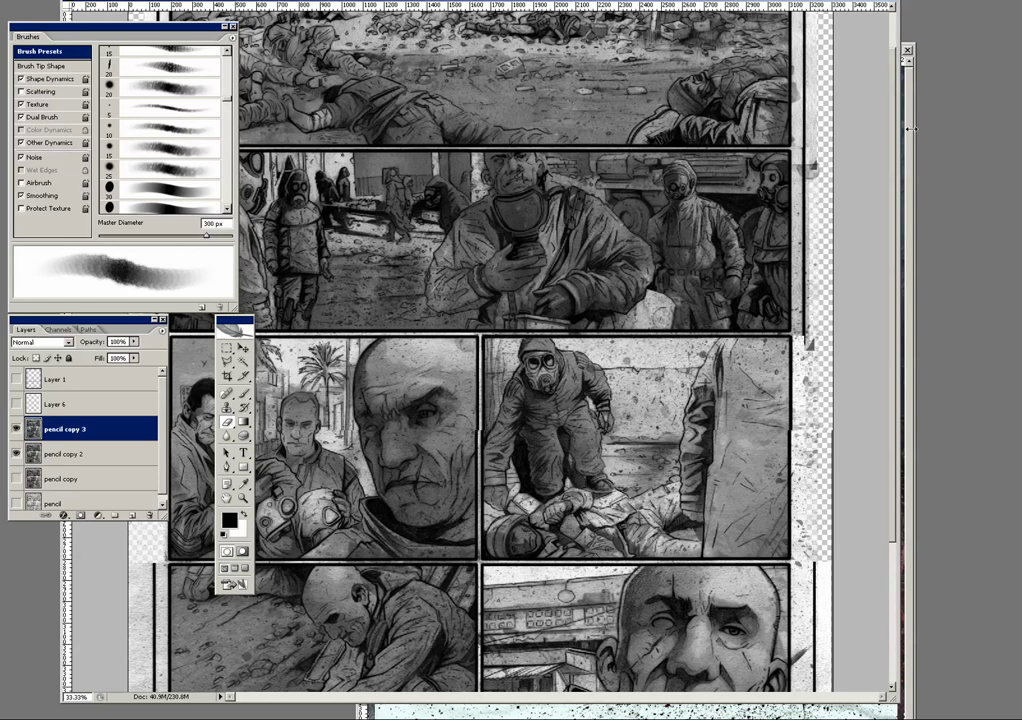
# Step: In texturealL.psd, hide the splatter layer and show Layer 4, then return to the comic page
pyautogui.click(900, 150)
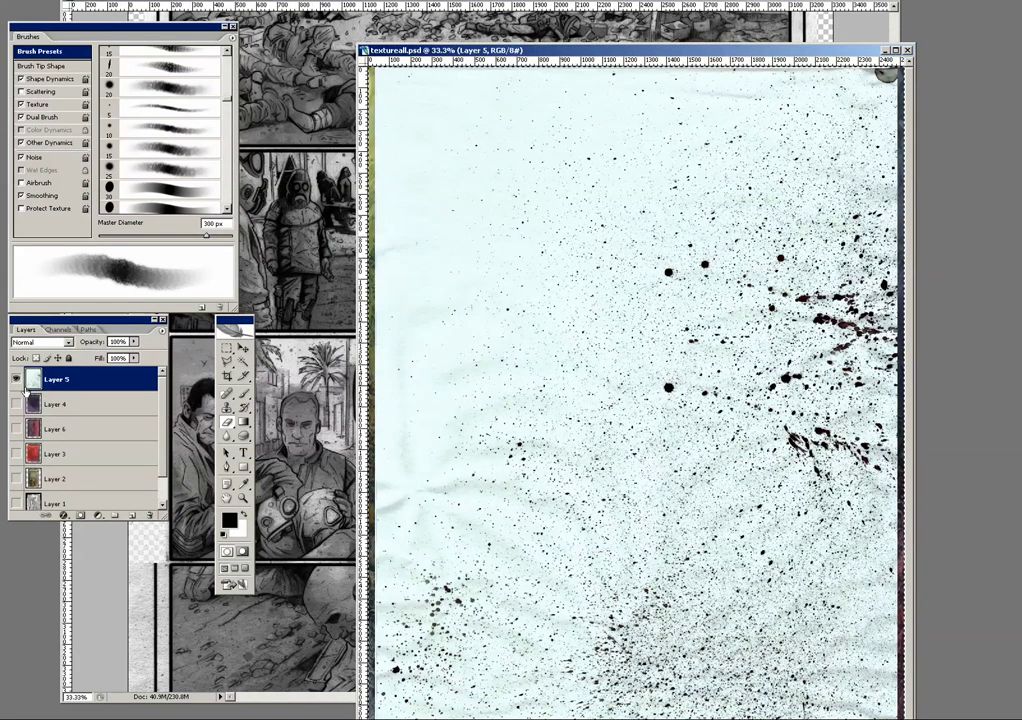
pyautogui.click(16, 379)
pyautogui.click(66, 405)
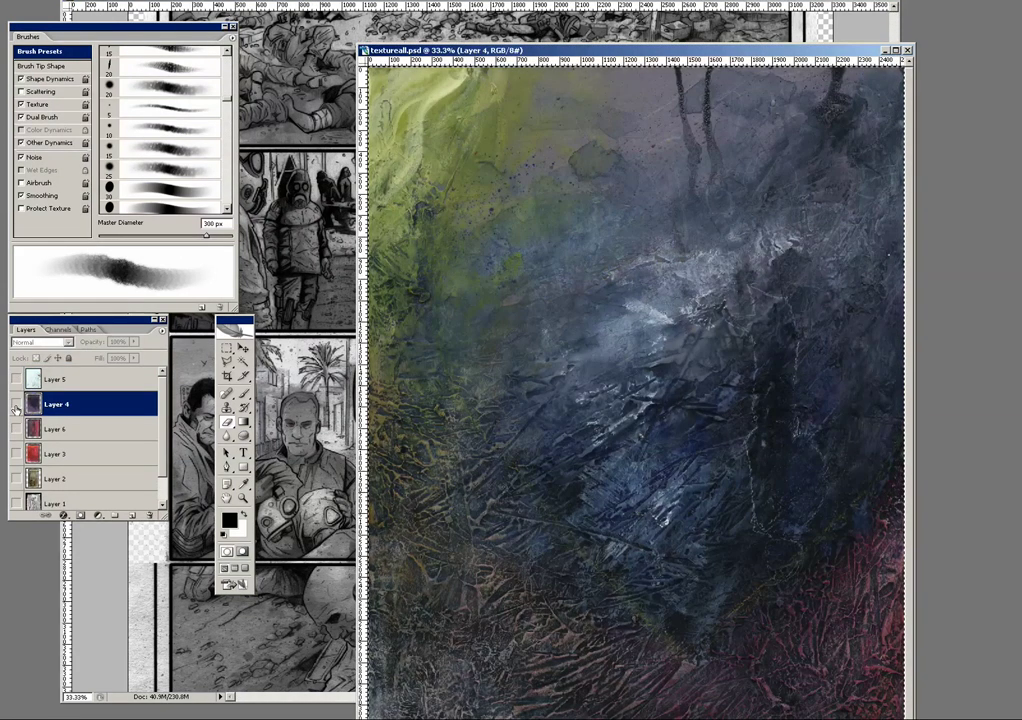
pyautogui.click(16, 404)
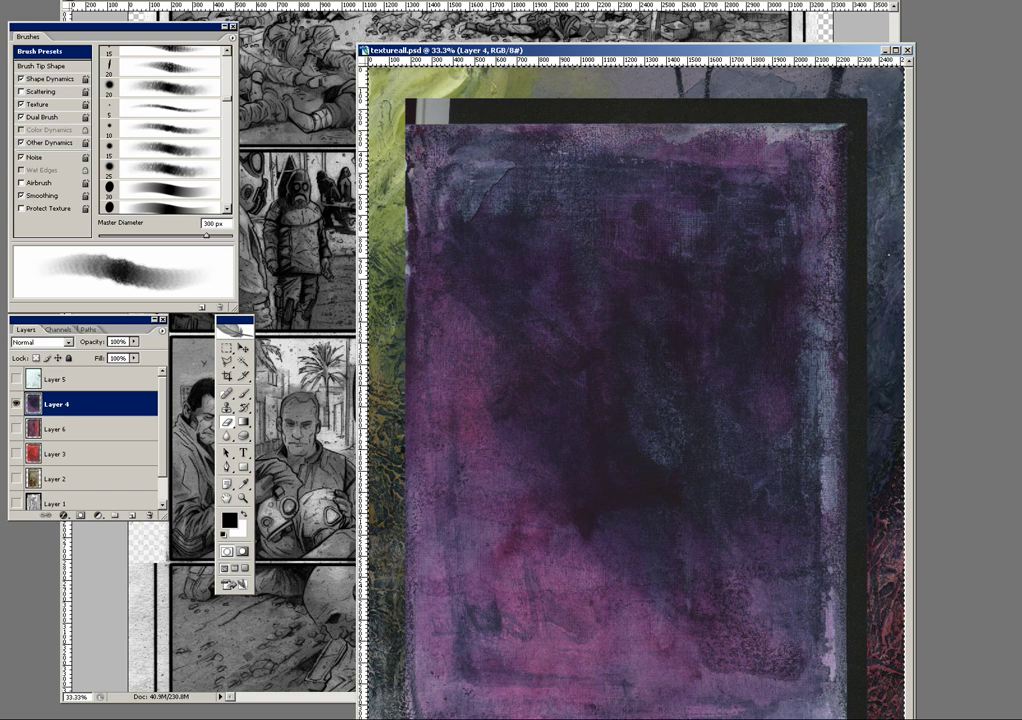
pyautogui.click(570, 25)
# Step: Paste the purple texture as Layer 7 and move it down-left over the lower panels
pyautogui.hotkey('ctrl', 'v')
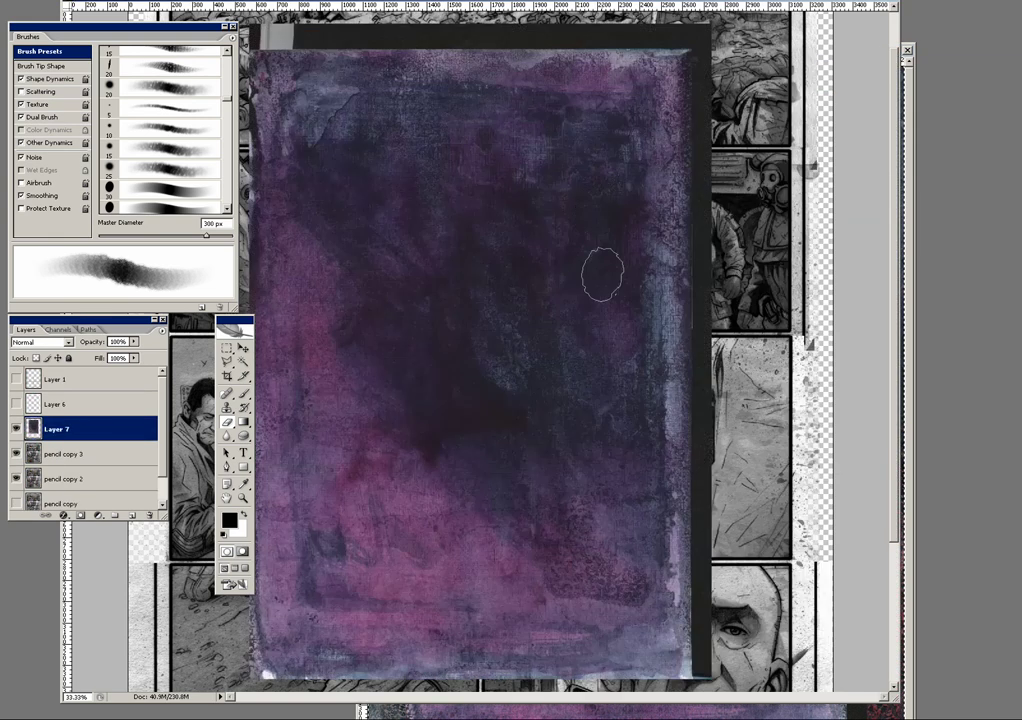
pyautogui.hotkey('ctrl', '-')
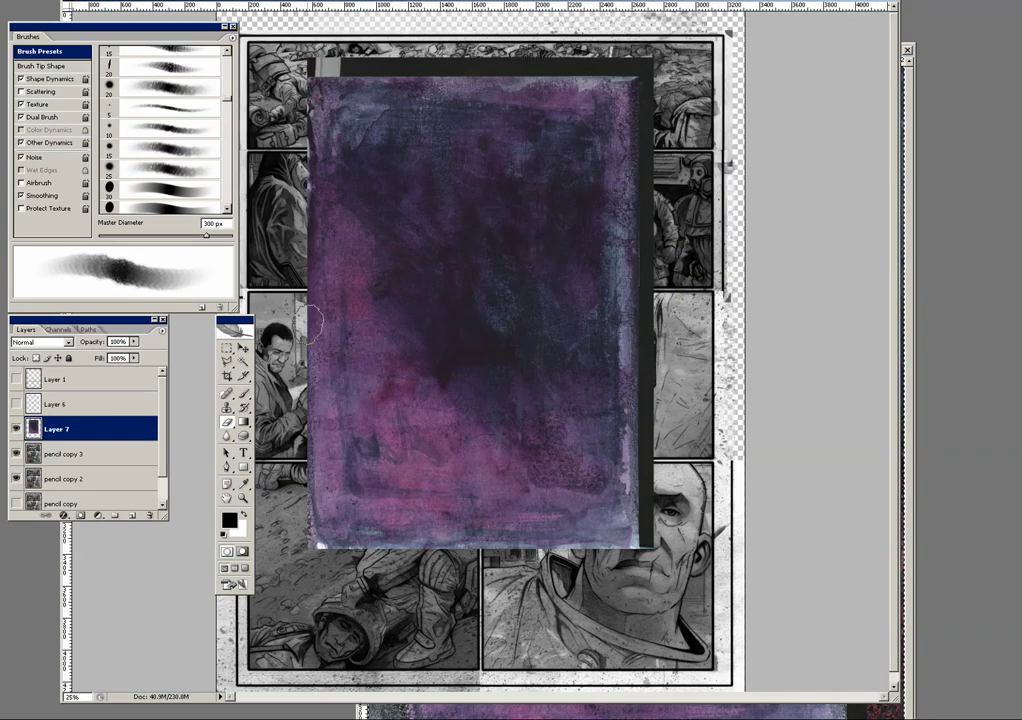
pyautogui.scroll(-1, 470, 342)
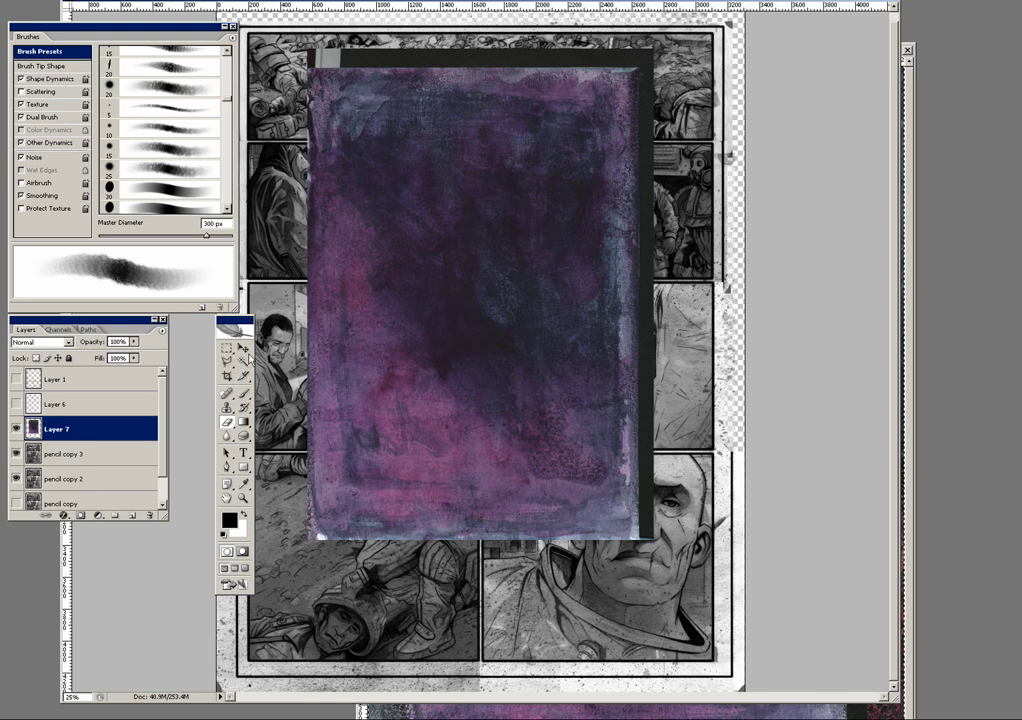
pyautogui.click(245, 350)
pyautogui.moveTo(520, 217)
pyautogui.mouseDown()
pyautogui.moveTo(349, 430)
pyautogui.moveTo(368, 411)
pyautogui.mouseUp()
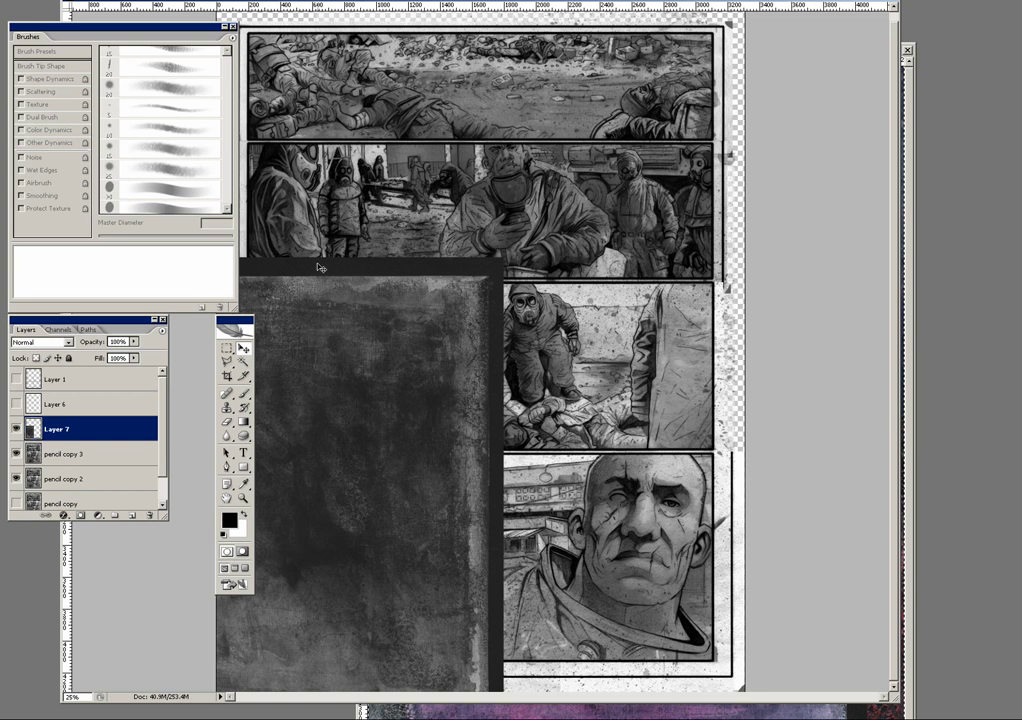
# Step: Apply Auto Contrast and invert Layer 7's texture to grey
pyautogui.click(50, 3)
pyautogui.moveTo(80, 3)
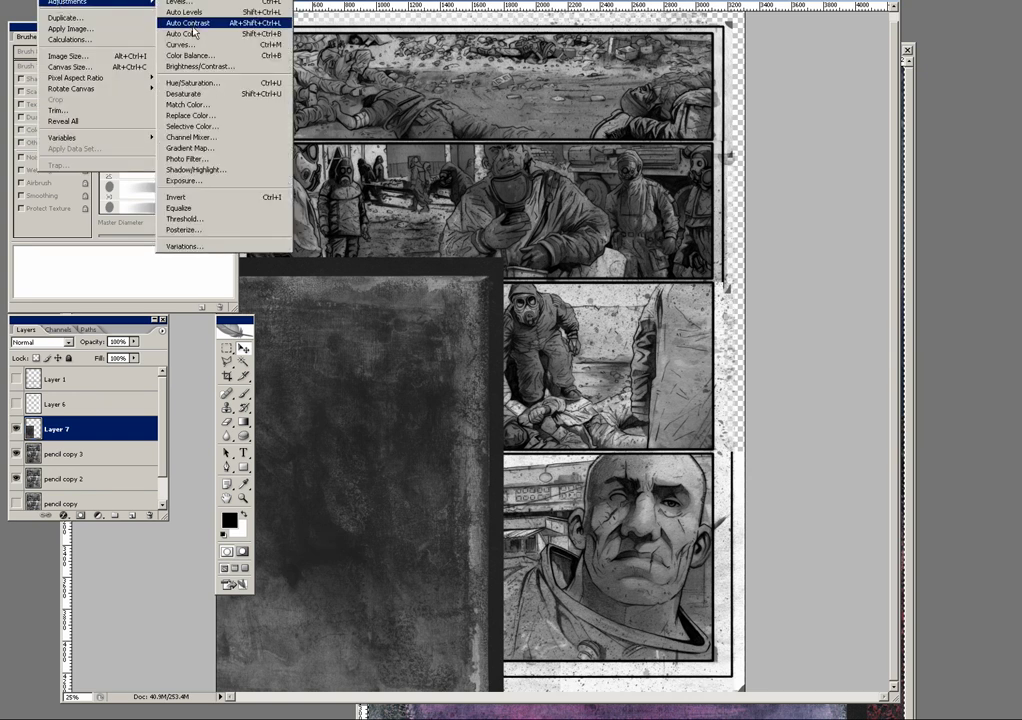
pyautogui.click(160, 32)
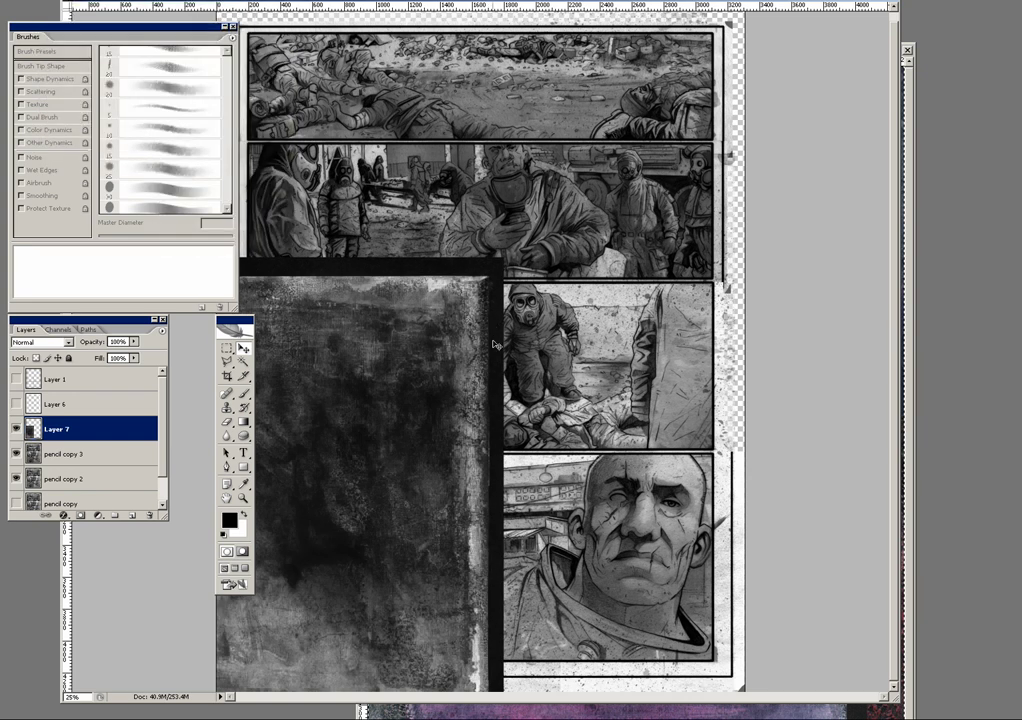
pyautogui.hotkey('ctrl', 'i')
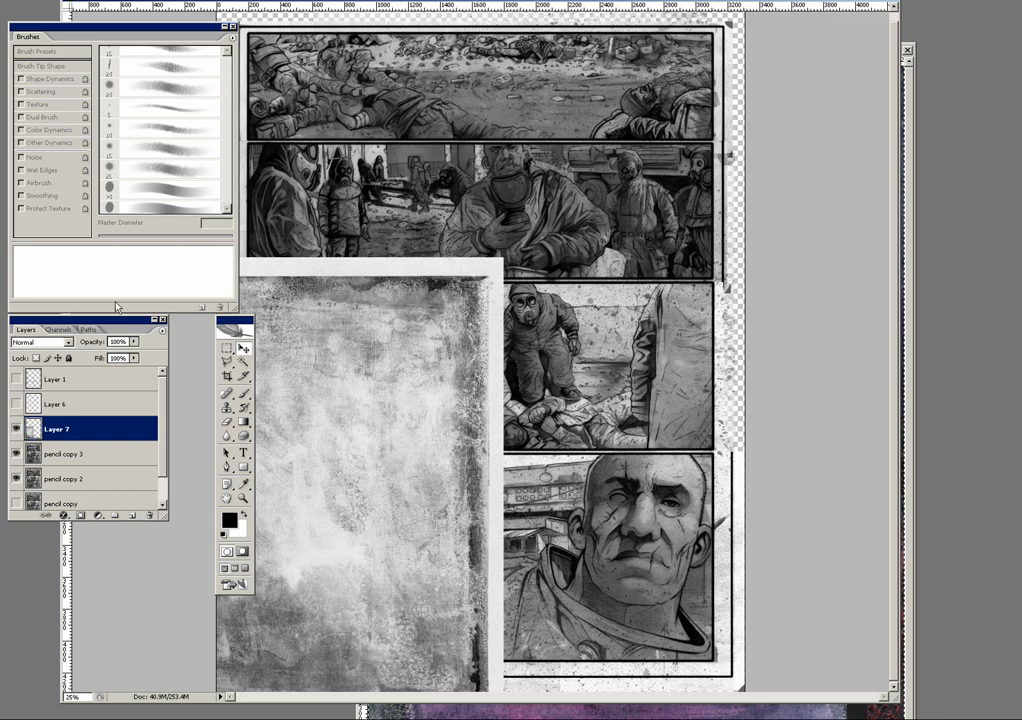
pyautogui.click(45, 342)
# Step: Blend Layer 7 in Multiply and lower its opacity to 71%
pyautogui.click(30, 392)
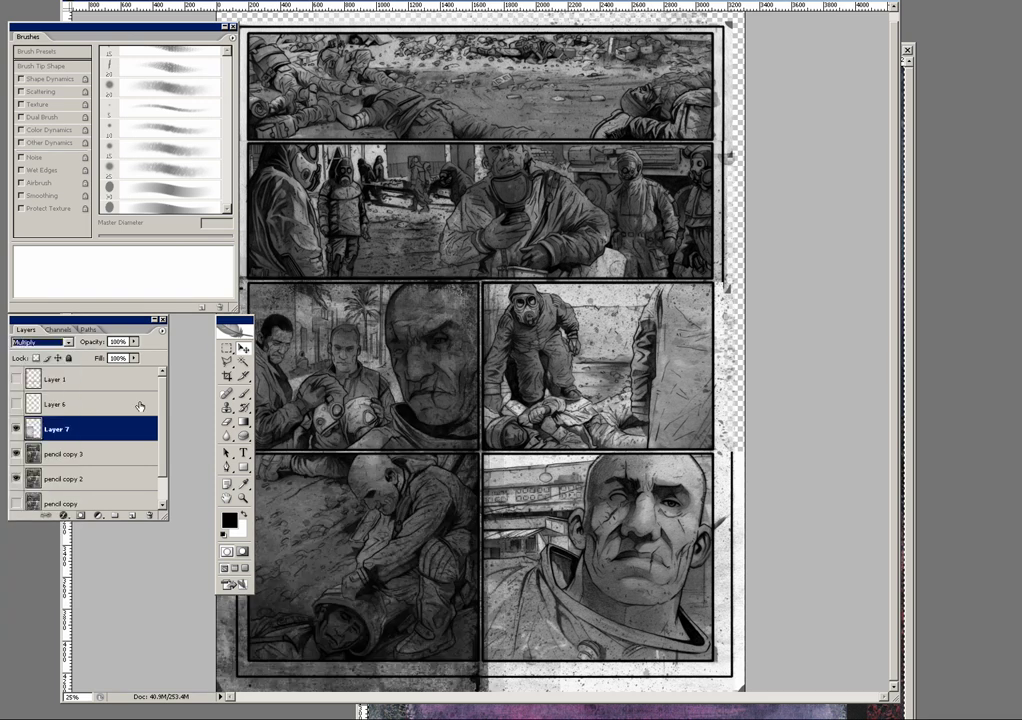
pyautogui.hotkey('ctrl', '+')
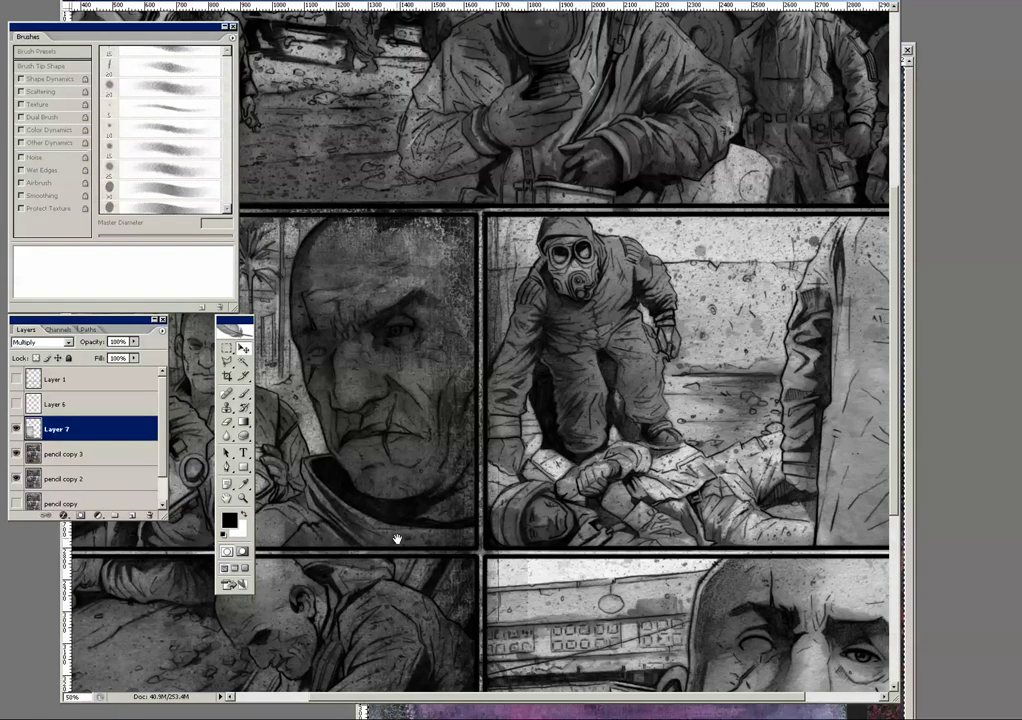
pyautogui.moveTo(399, 536); pyautogui.dragTo(474, 388)
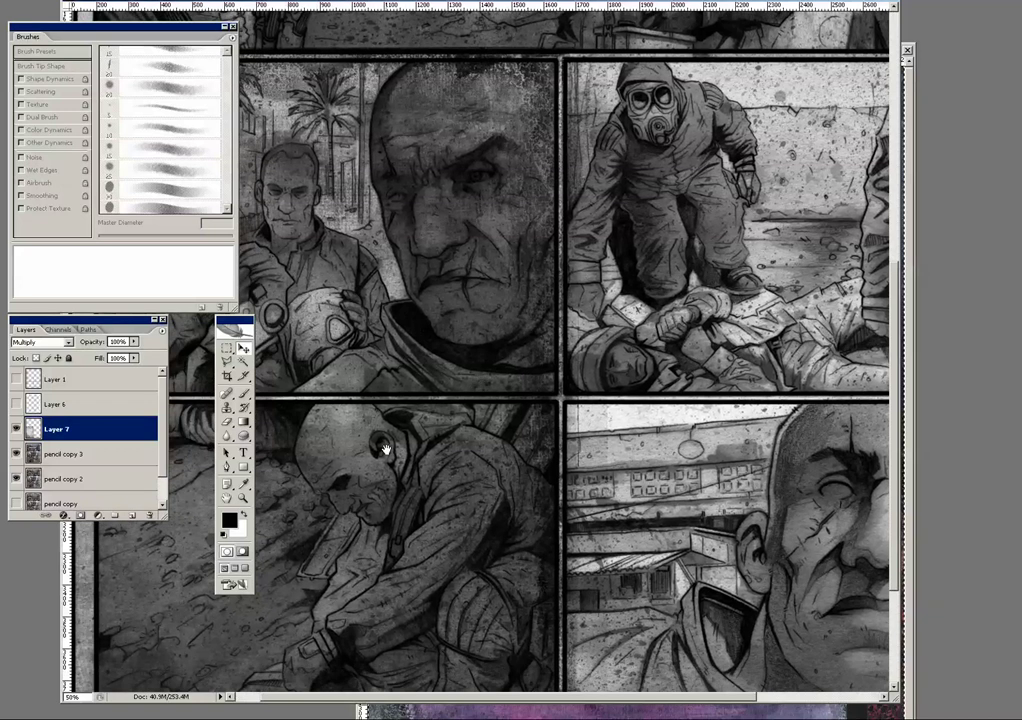
pyautogui.moveTo(264, 473); pyautogui.dragTo(305, 404)
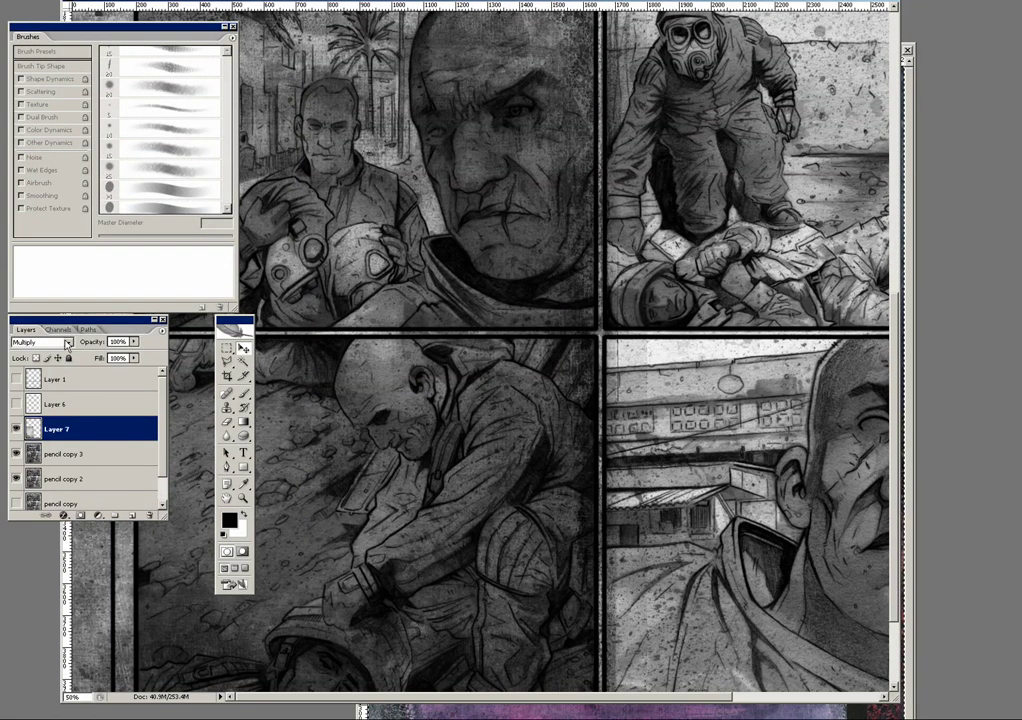
pyautogui.click(67, 342)
pyautogui.click(130, 320)
pyautogui.moveTo(134, 343); pyautogui.dragTo(124, 358)
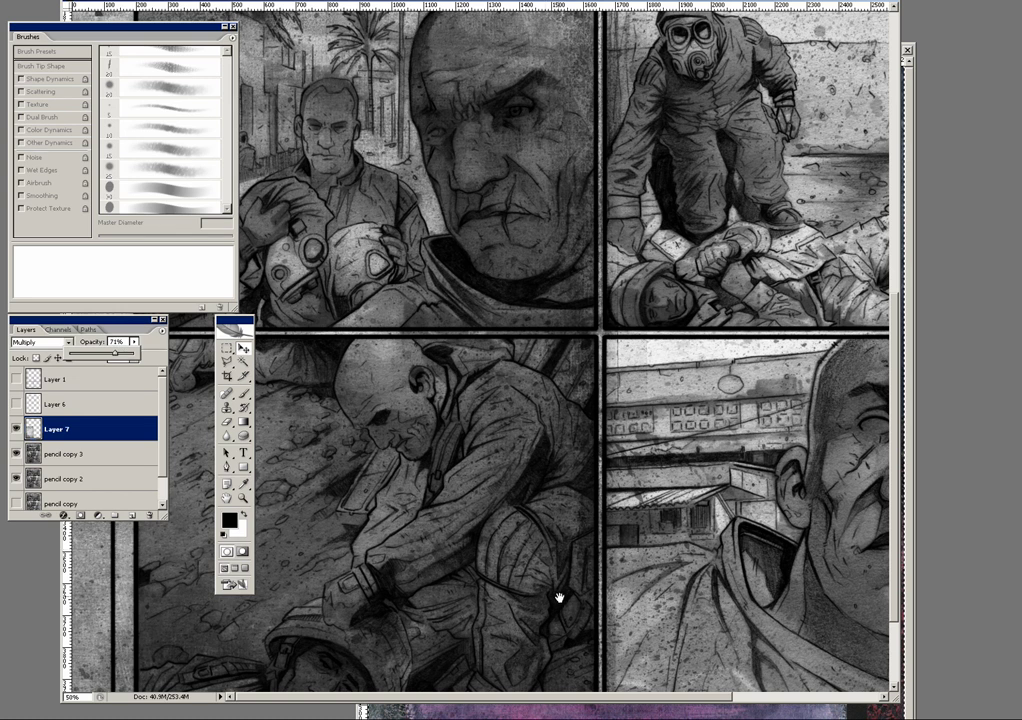
# Step: Toggle Layer 7's visibility over the lower panels to compare with and without texture
pyautogui.moveTo(559, 598); pyautogui.dragTo(535, 520)
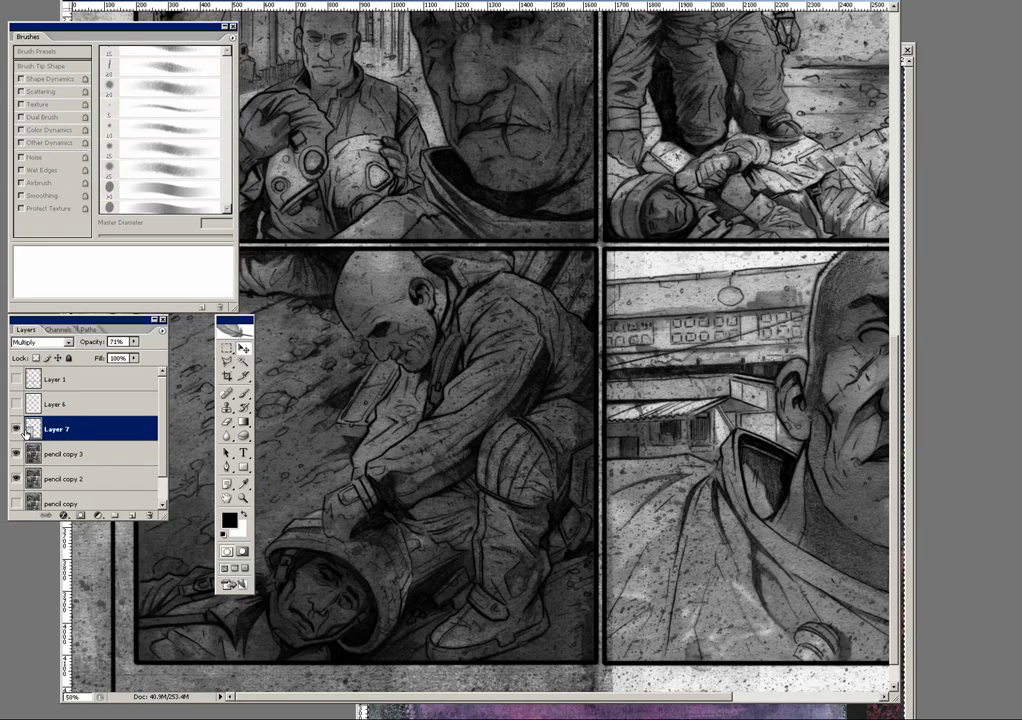
pyautogui.click(16, 429)
pyautogui.click(16, 429)
pyautogui.click(16, 429)
pyautogui.click(16, 429)
pyautogui.scroll(5, 557, 531)
# Step: Zoom out to the whole page and duplicate Layer 7 as Layer 7 copy
pyautogui.hotkey('ctrl', '-')
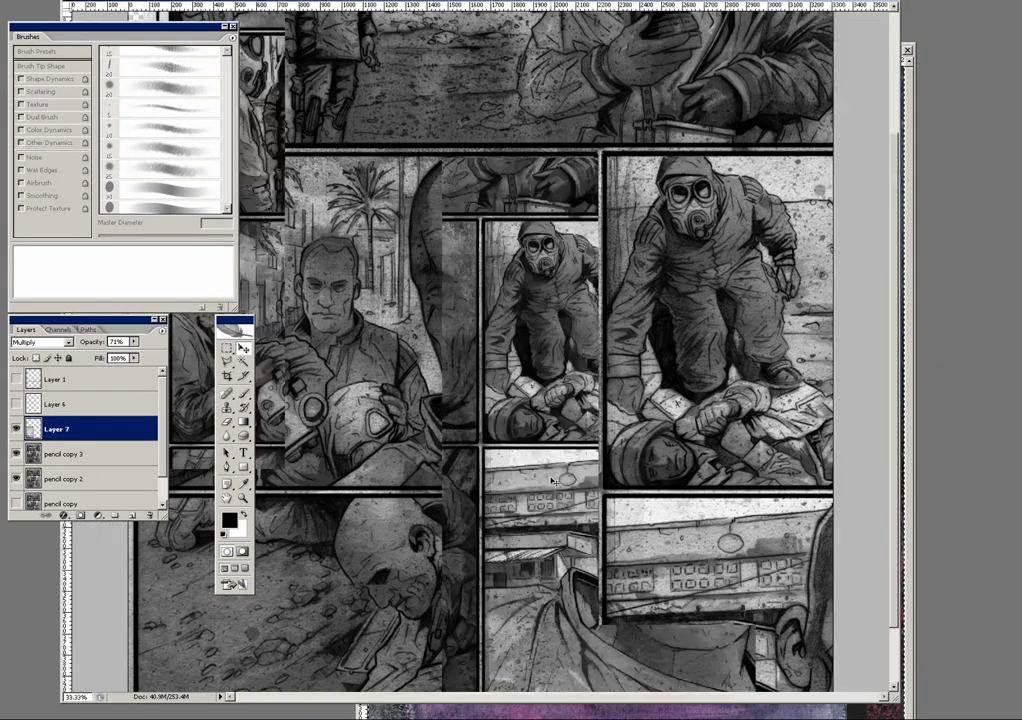
pyautogui.moveTo(469, 493); pyautogui.dragTo(497, 419)
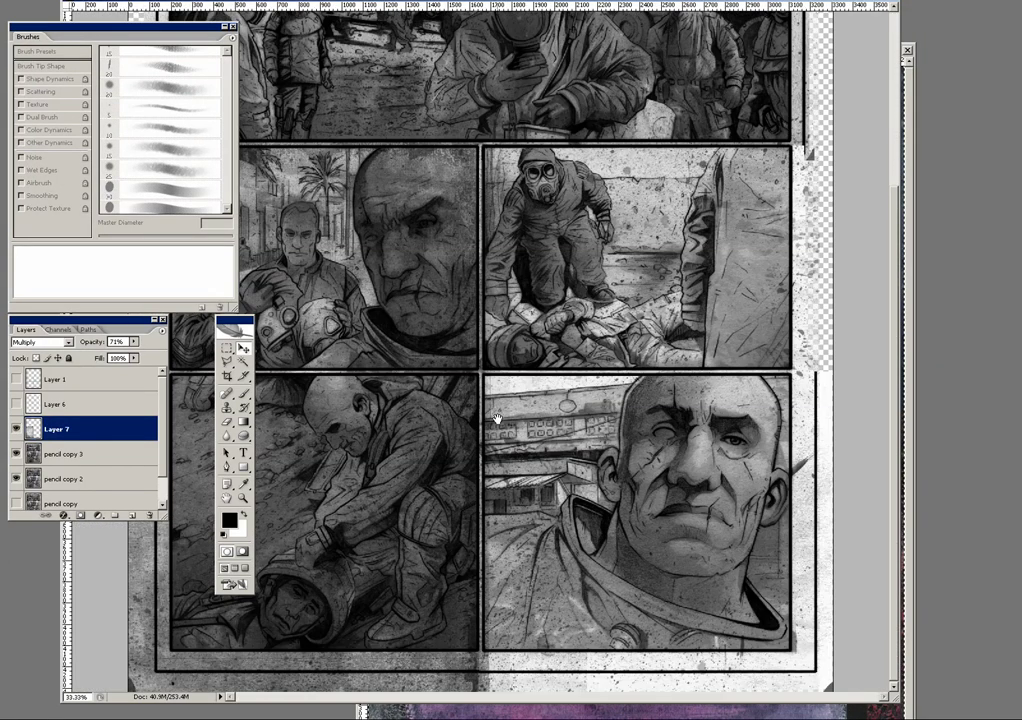
pyautogui.hotkey('ctrl', '-')
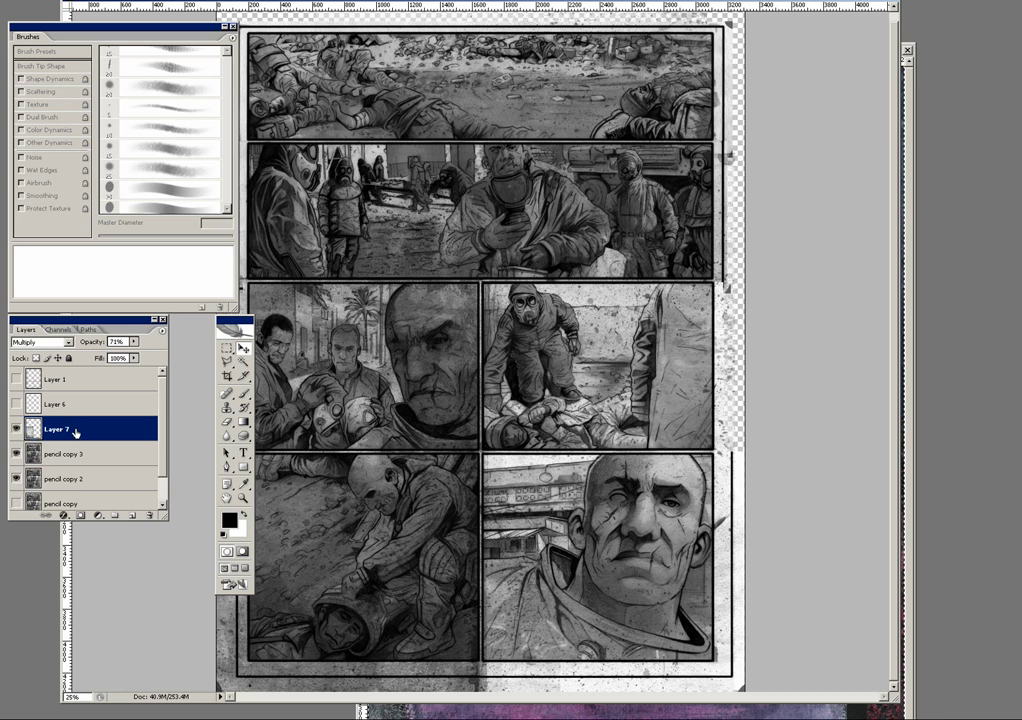
pyautogui.hotkey('ctrl', 'j')
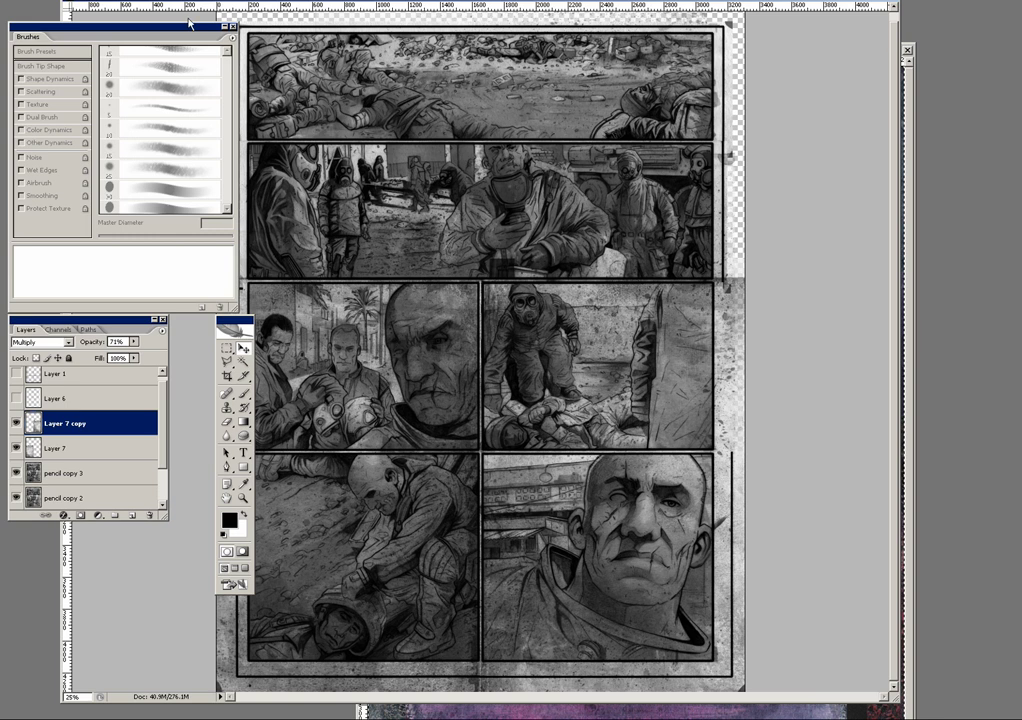
# Step: Flip Layer 7 copy horizontally and fade it to 47% opacity
pyautogui.click(20, 1)
pyautogui.moveTo(90, 176)
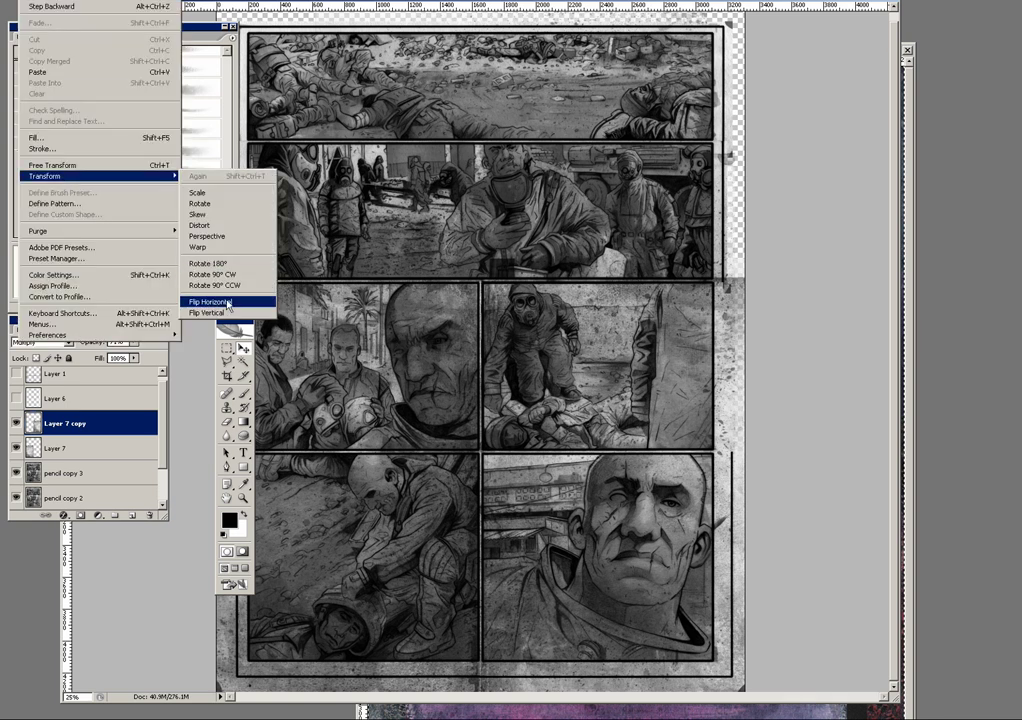
pyautogui.click(240, 300)
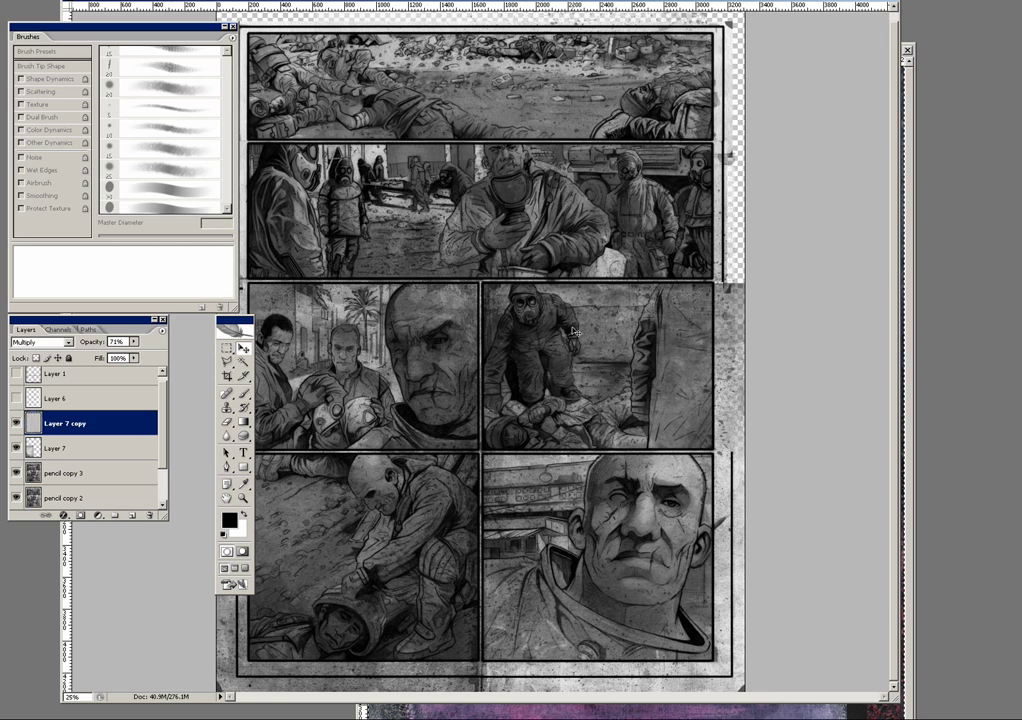
pyautogui.moveTo(132, 343); pyautogui.dragTo(128, 357)
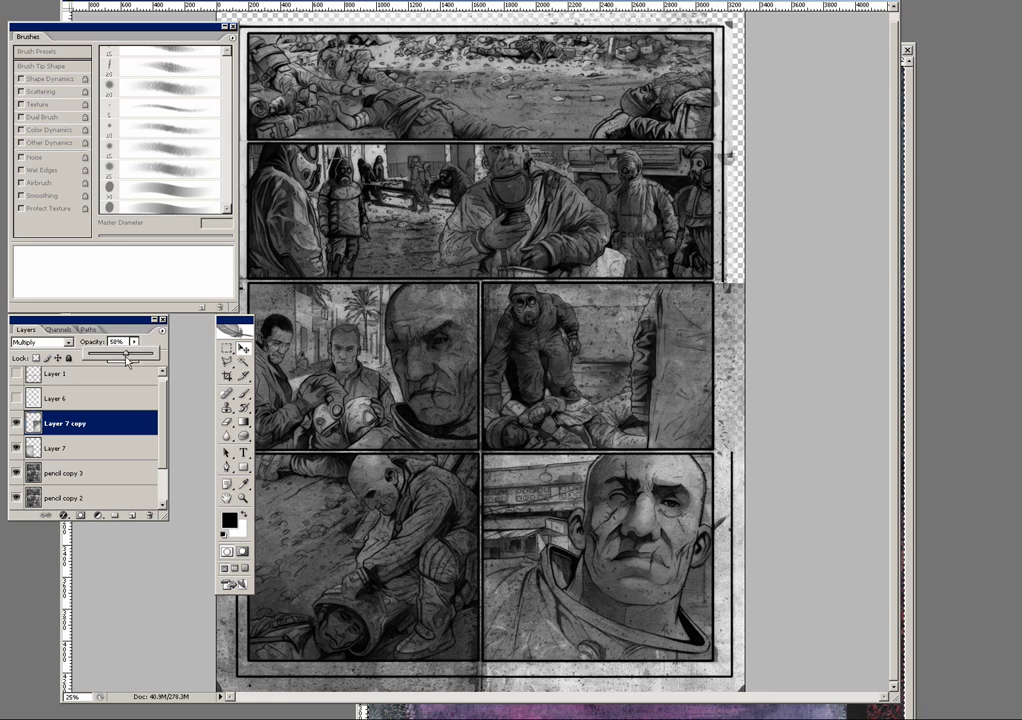
pyautogui.moveTo(127, 362); pyautogui.dragTo(118, 358)
# Step: Zoom in on the panels and select Layer 7
pyautogui.hotkey('ctrl', '+')
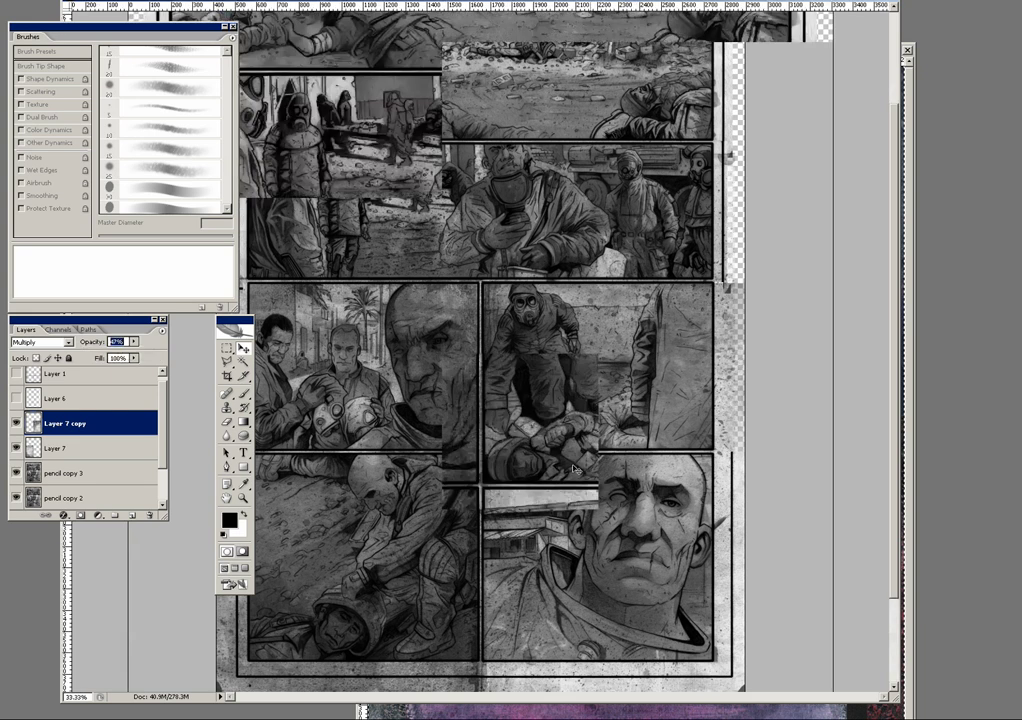
pyautogui.hotkey('ctrl', '+')
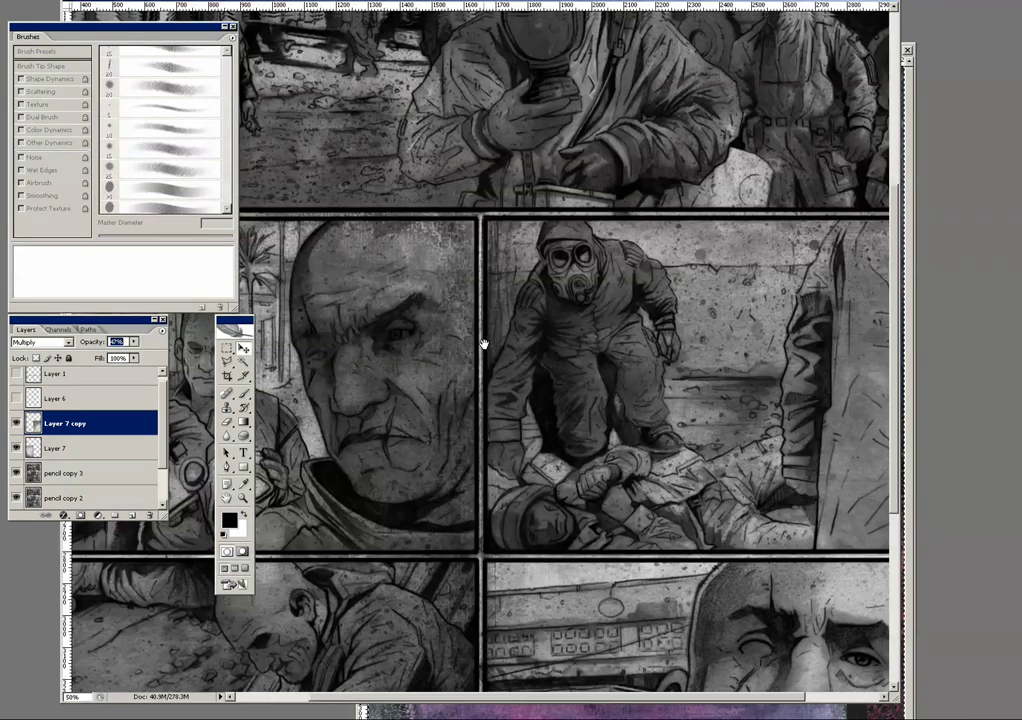
pyautogui.click(60, 449)
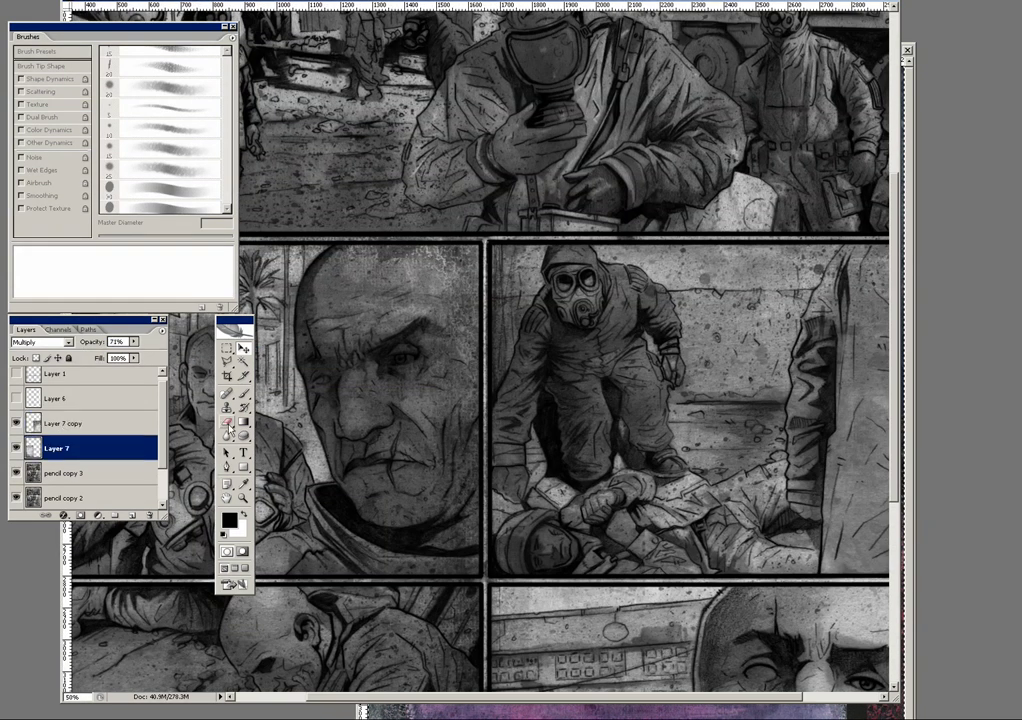
# Step: Erase Layer 7's texture off the old man's head and face with a 600 px eraser
pyautogui.press('e')
pyautogui.moveTo(410, 312); pyautogui.dragTo(340, 300)
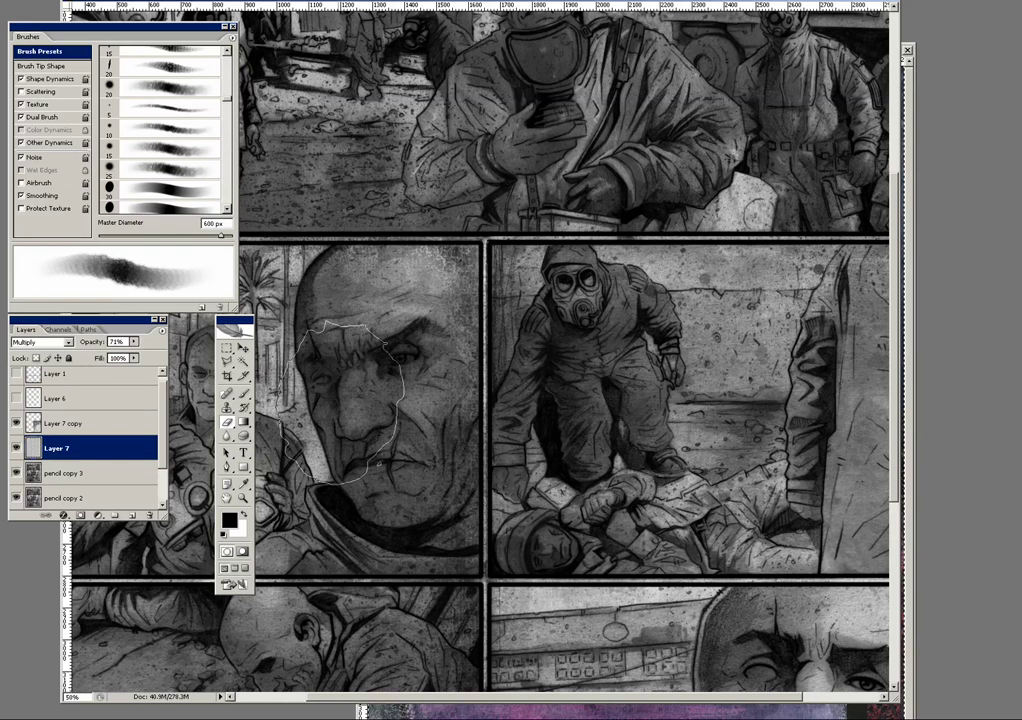
pyautogui.press(']')
pyautogui.press(']')
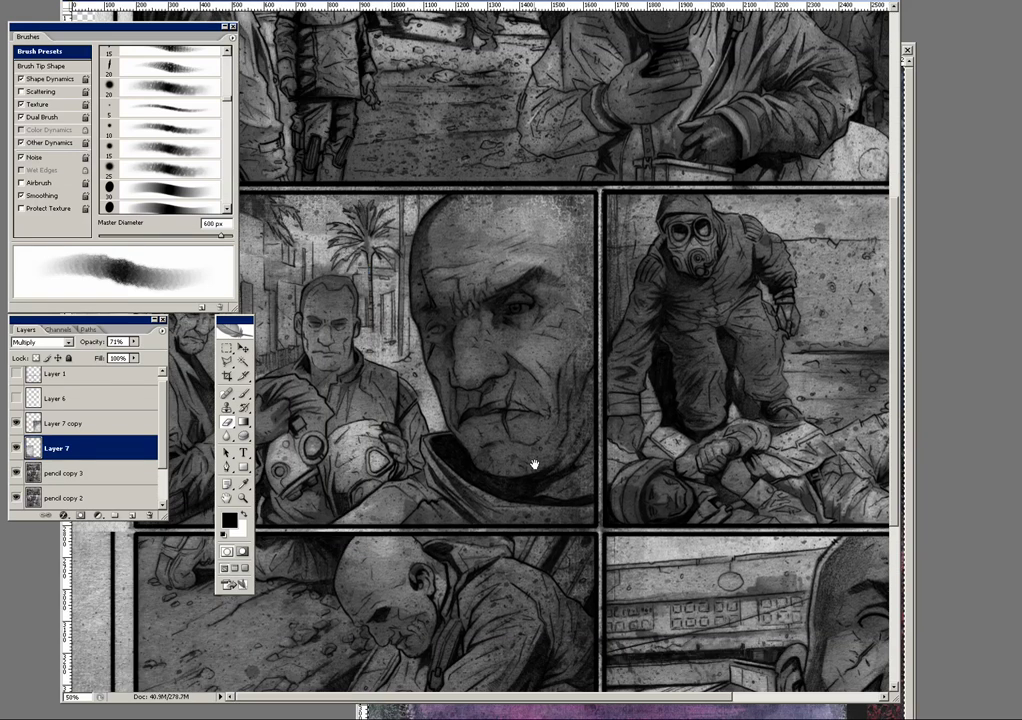
pyautogui.moveTo(358, 385); pyautogui.dragTo(473, 332)
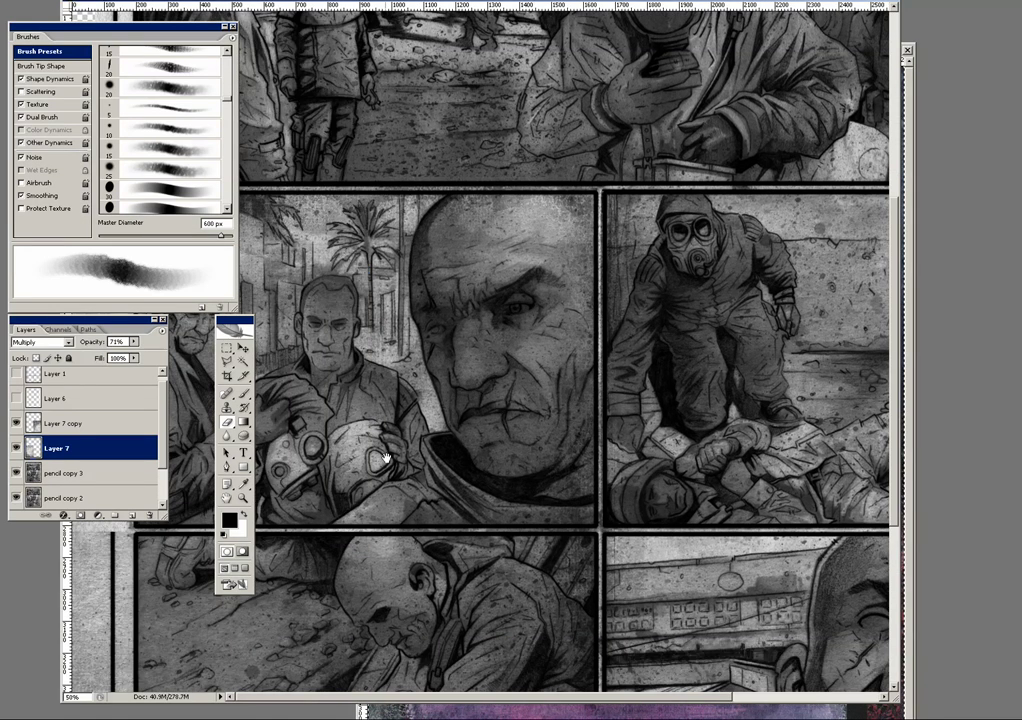
pyautogui.moveTo(360, 422); pyautogui.dragTo(355, 392)
pyautogui.hotkey('ctrl', '-')
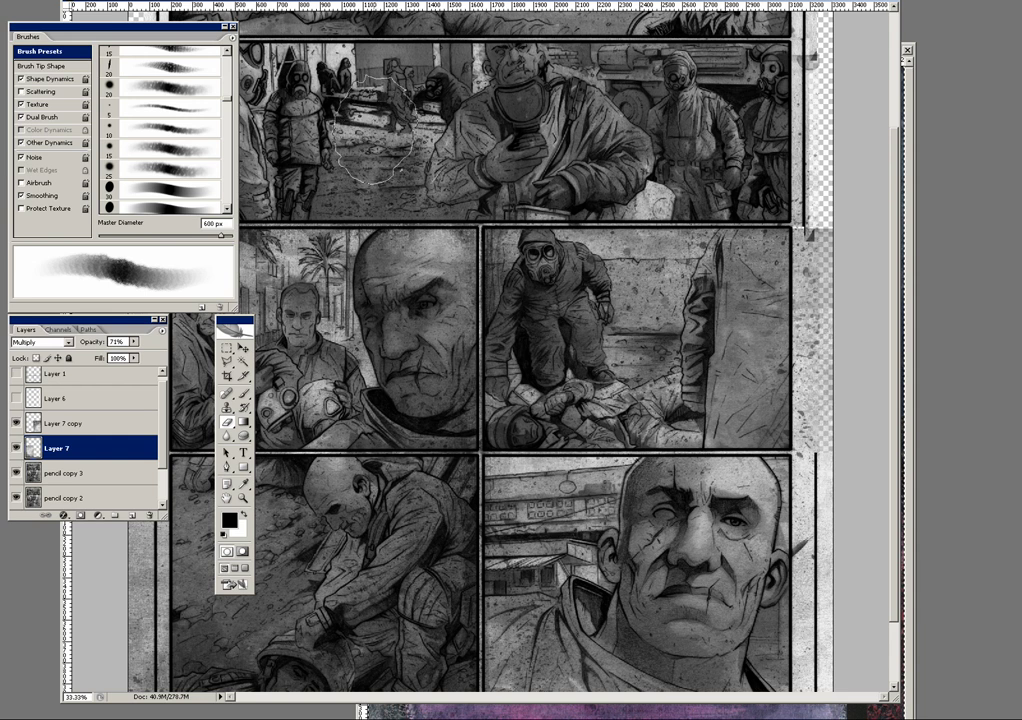
# Step: Reposition the comic page window at 50% zoom, then switch to textureall.psd
pyautogui.moveTo(290, 8); pyautogui.dragTo(440, 12)
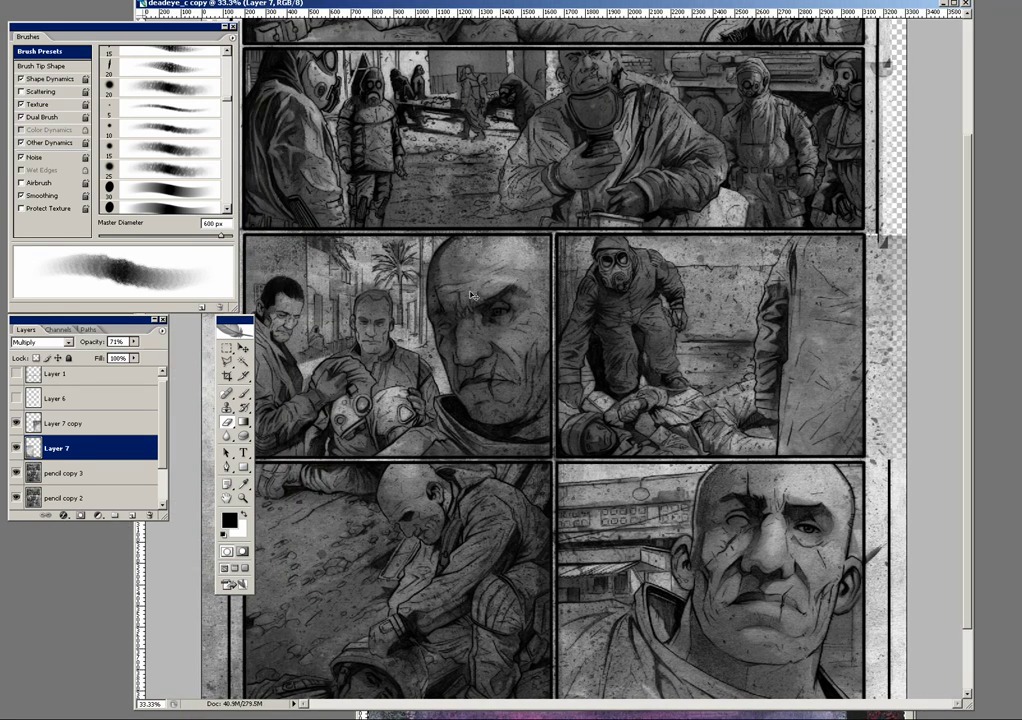
pyautogui.hotkey('ctrl', '+')
pyautogui.moveTo(573, 554)
pyautogui.mouseDown()
pyautogui.moveTo(594, 318)
pyautogui.moveTo(609, 308)
pyautogui.mouseUp()
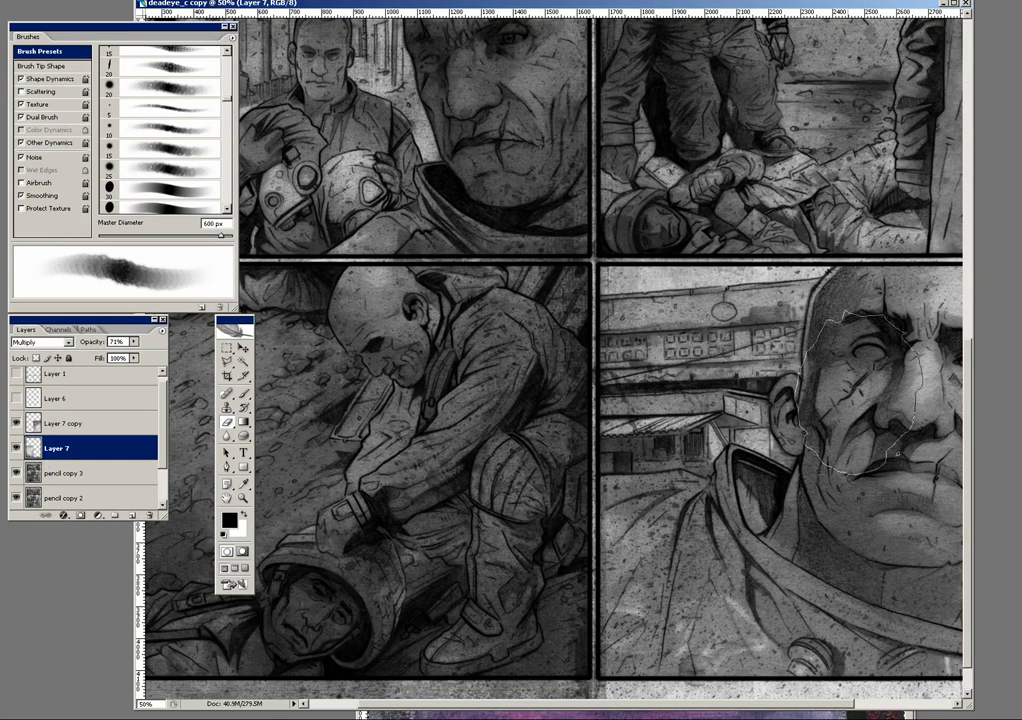
pyautogui.hotkey('ctrl', 'Tab')
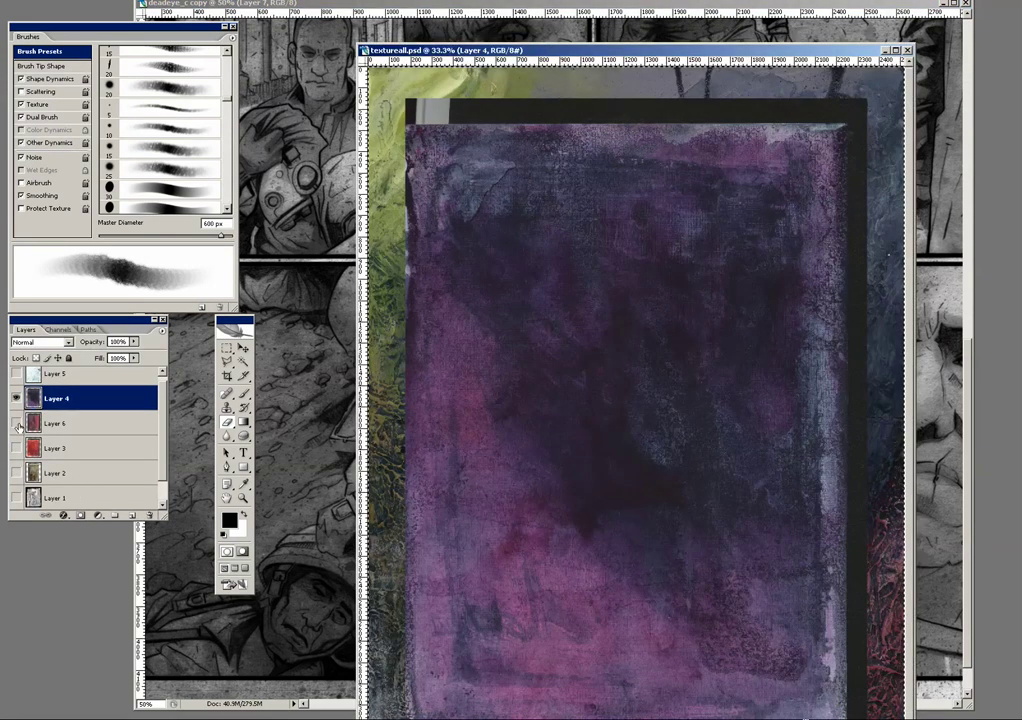
# Step: In textureall.psd, hide purple Layer 4 and show and select the red Layer 6
pyautogui.click(16, 398)
pyautogui.click(16, 424)
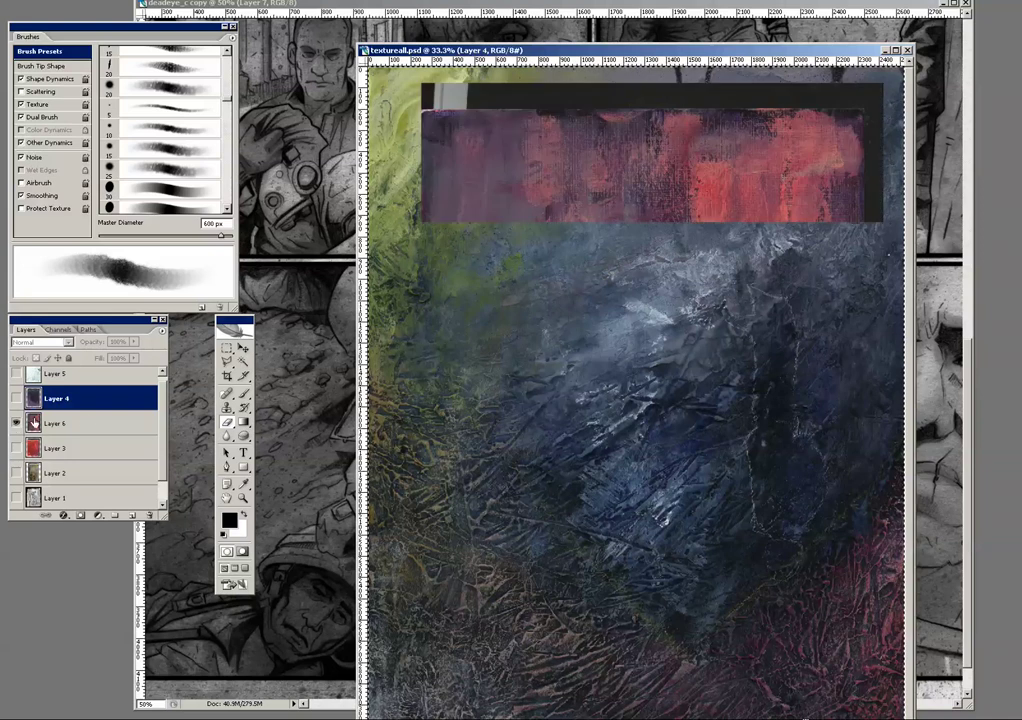
pyautogui.click(111, 424)
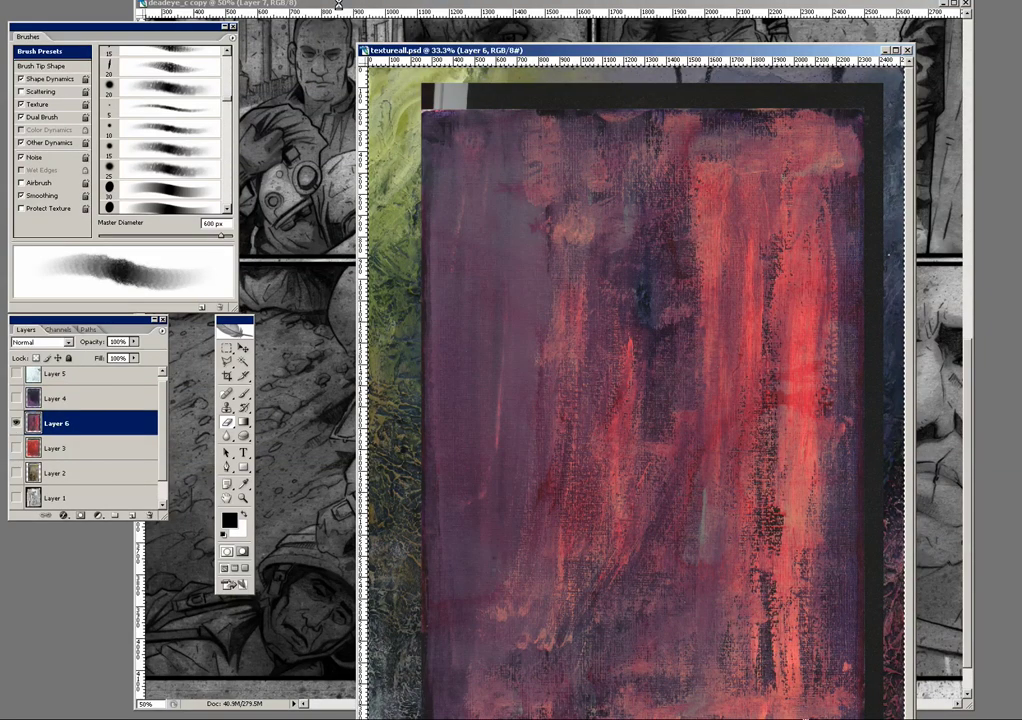
pyautogui.click(338, 5)
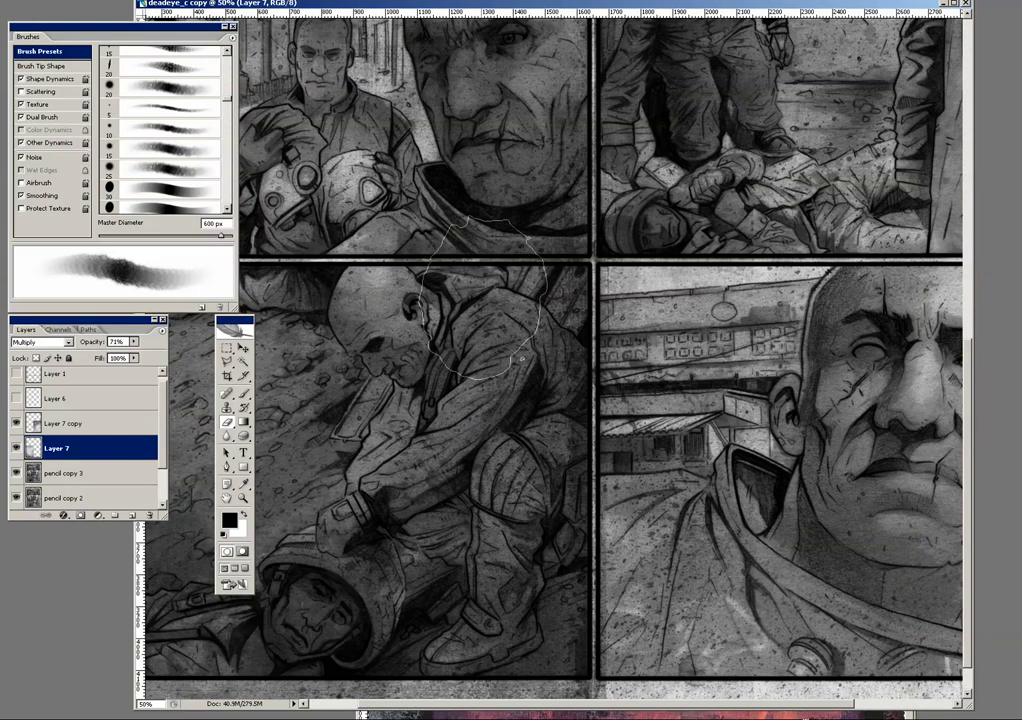
# Step: Paste the red texture onto the comic page as Layer 8 and shift it up-left
pyautogui.hotkey('ctrl', 'v')
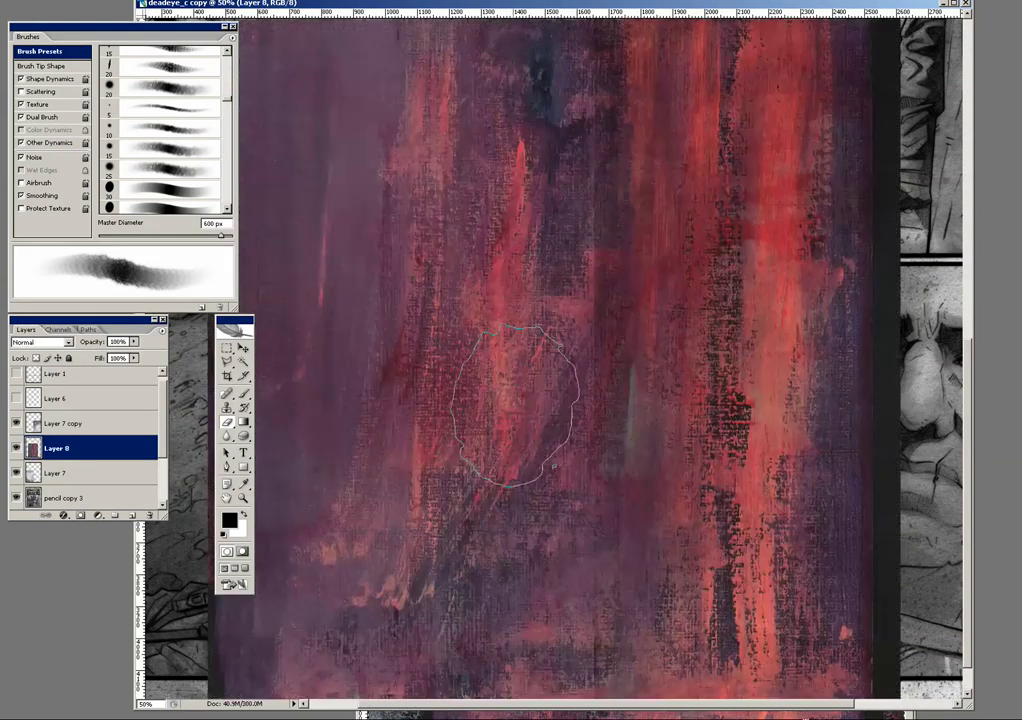
pyautogui.hotkey('ctrl', '-')
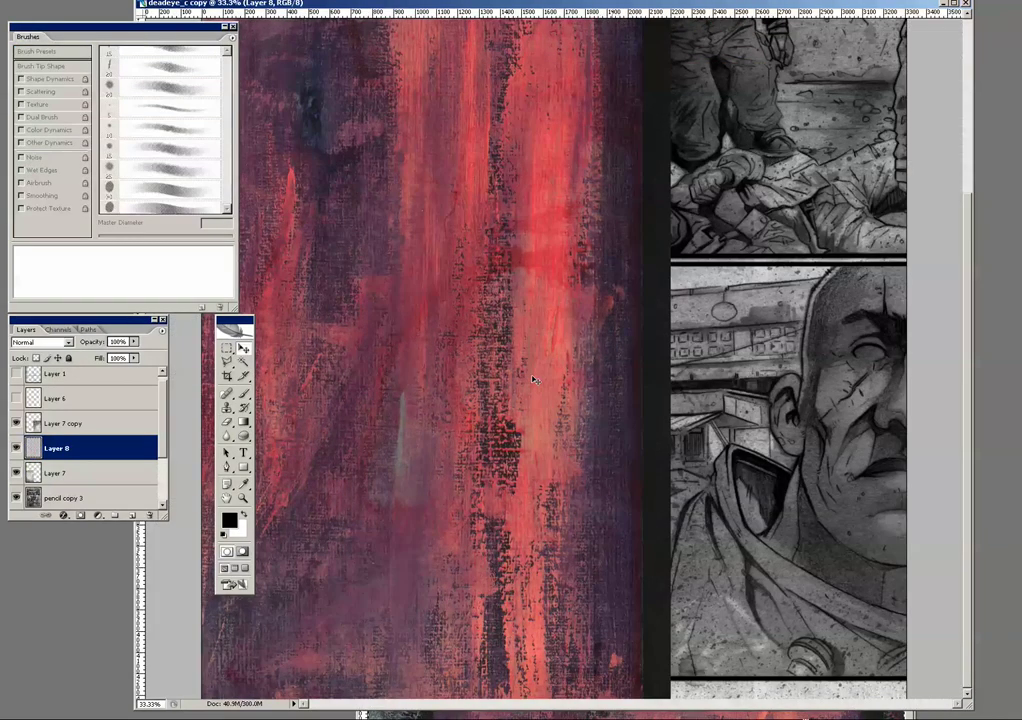
pyautogui.moveTo(533, 380); pyautogui.dragTo(341, 68)
# Step: Scale the red texture to cover the left-hand middle and lower panels
pyautogui.hotkey('alt', 'e')
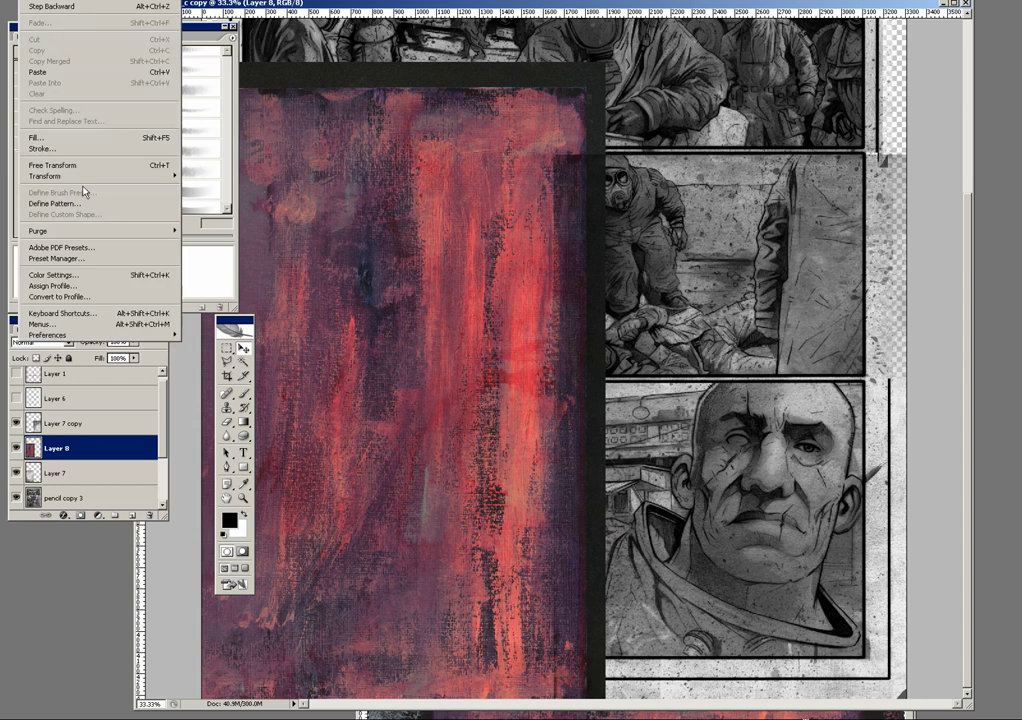
pyautogui.click(235, 194)
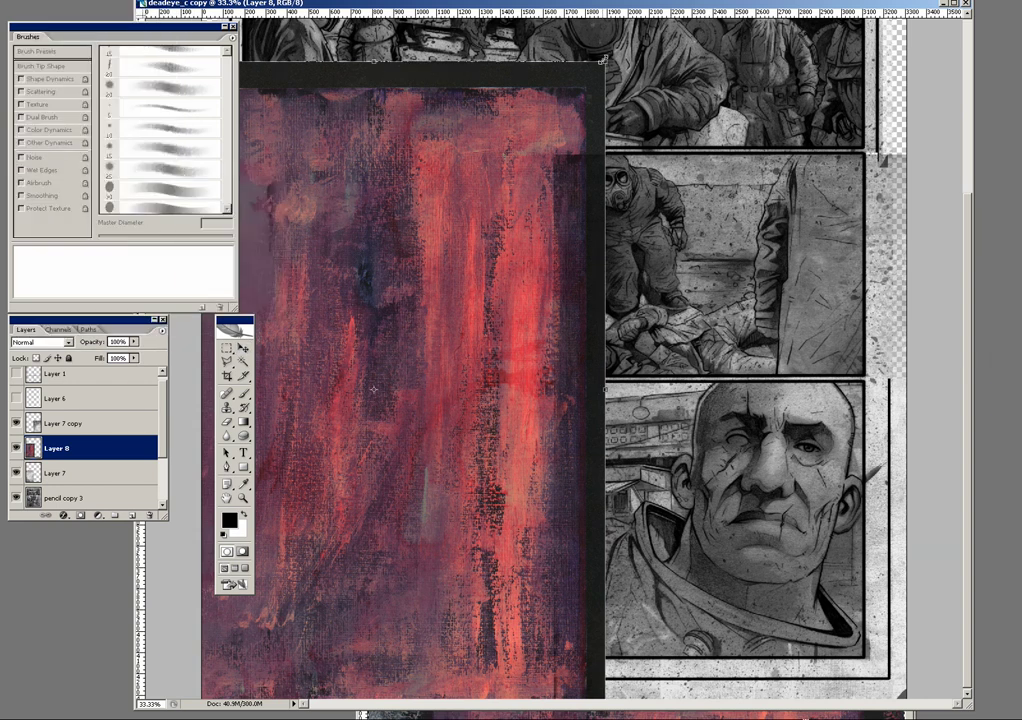
pyautogui.moveTo(598, 64)
pyautogui.mouseDown()
pyautogui.moveTo(469, 245)
pyautogui.moveTo(533, 208)
pyautogui.moveTo(522, 195)
pyautogui.mouseUp()
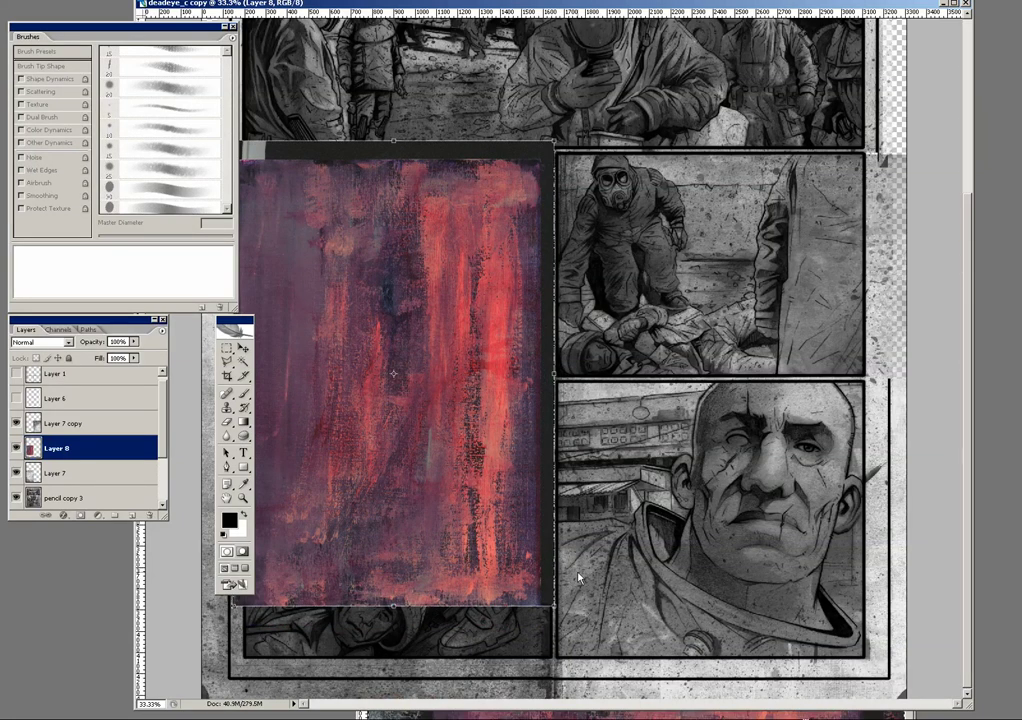
pyautogui.moveTo(553, 607); pyautogui.dragTo(584, 659)
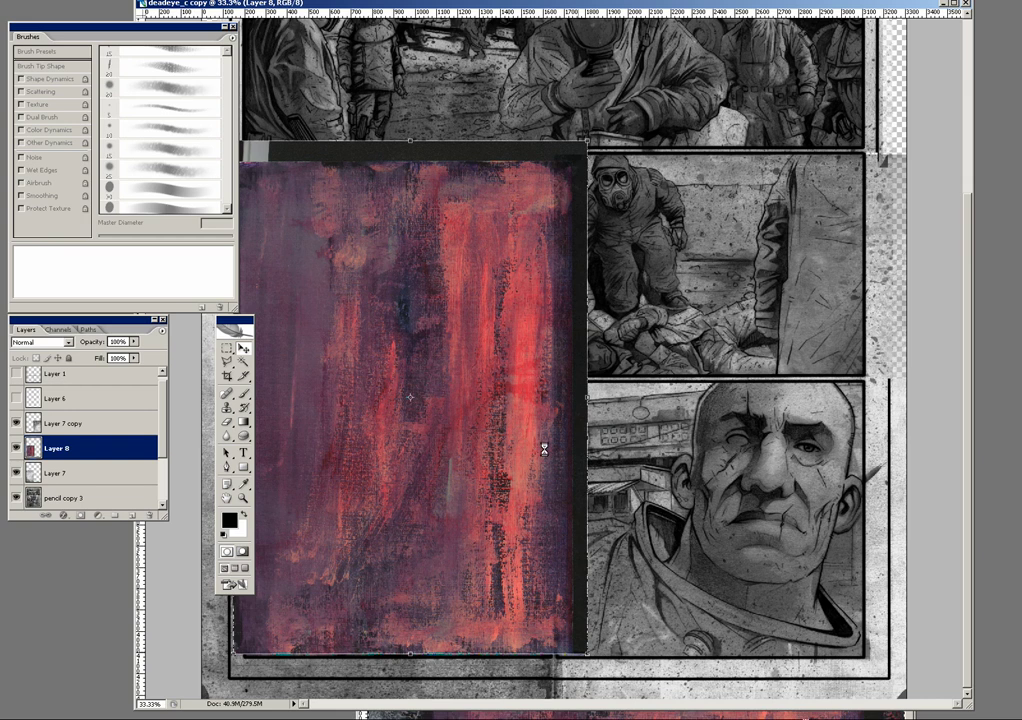
pyautogui.press('Return')
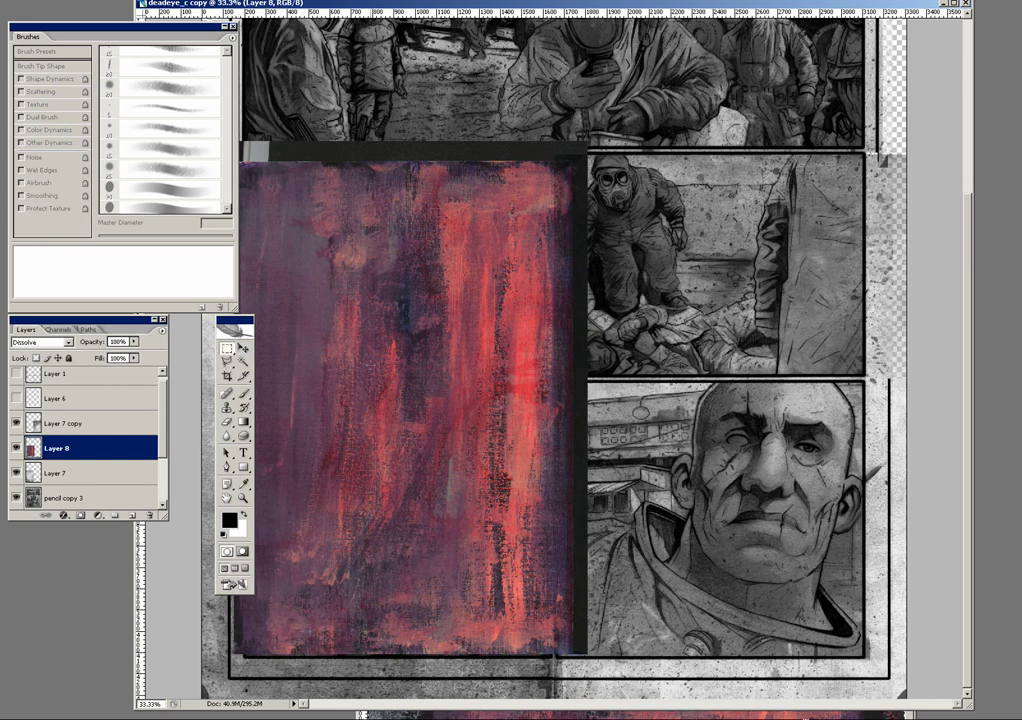
# Step: Try Darken, Multiply and Screen blending on Layer 8, then desaturate it to grey
pyautogui.hotkey('shift', '+')
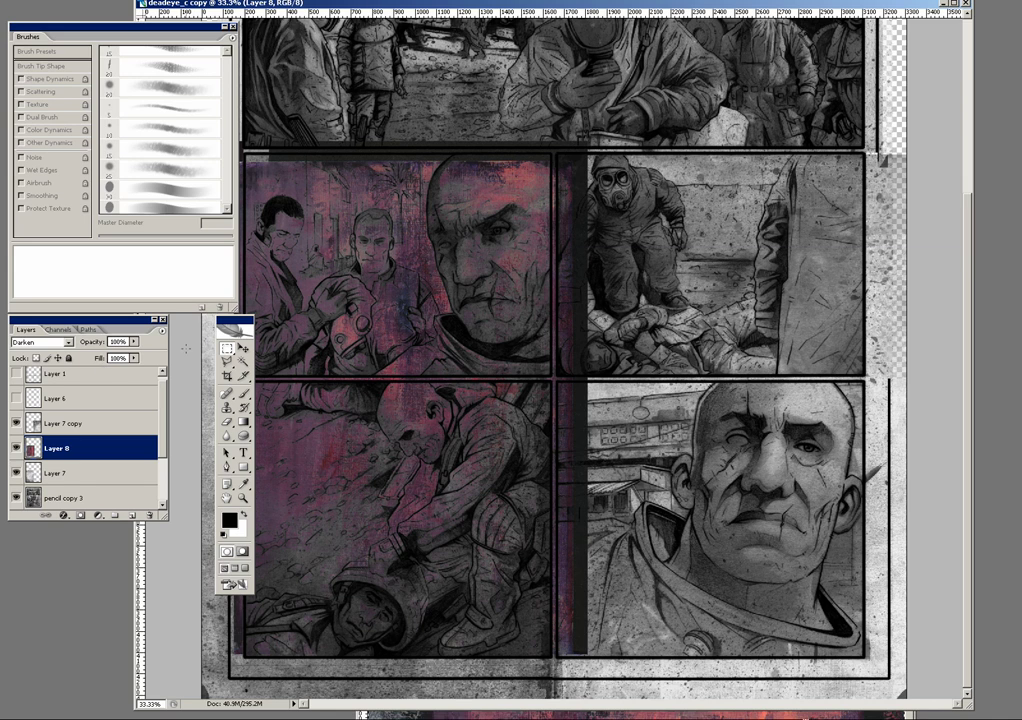
pyautogui.hotkey('shift', '+')
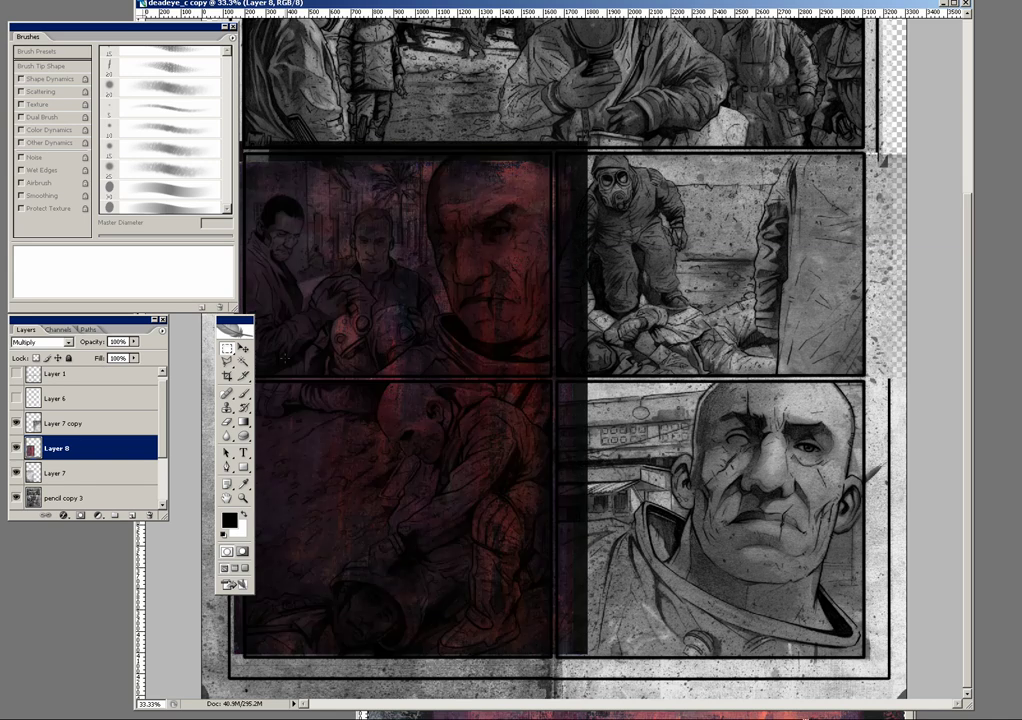
pyautogui.hotkey('shift', '+')
pyautogui.hotkey('shift', '+')
pyautogui.hotkey('shift', '+')
pyautogui.hotkey('shift', '+')
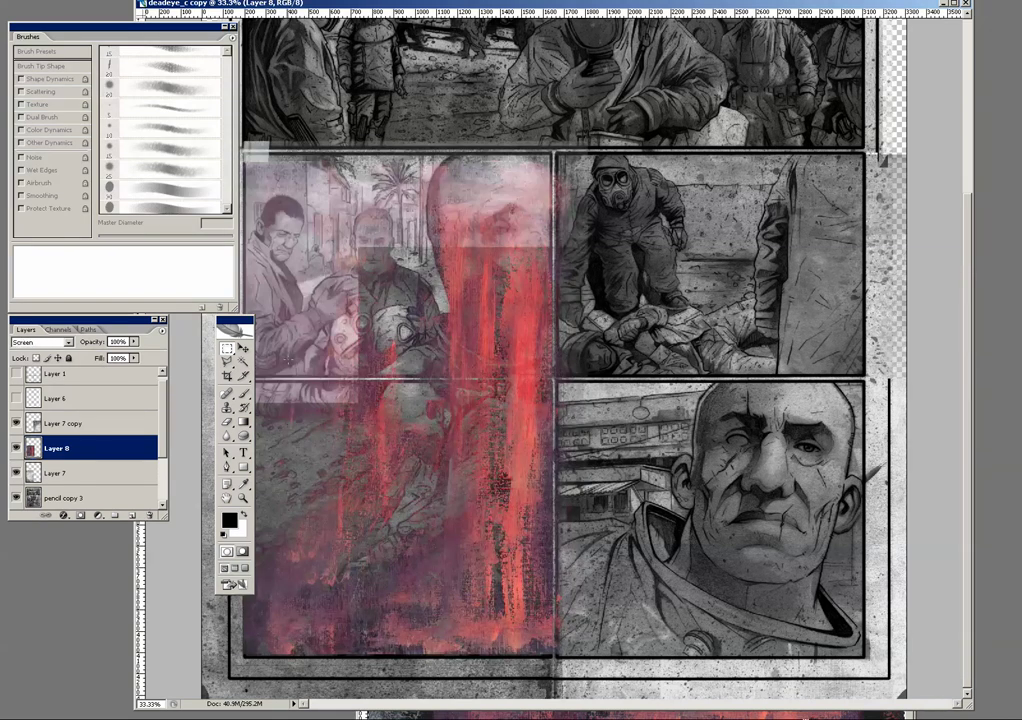
pyautogui.hotkey('shift', '+')
pyautogui.hotkey('shift', '+')
pyautogui.hotkey('shift', '+')
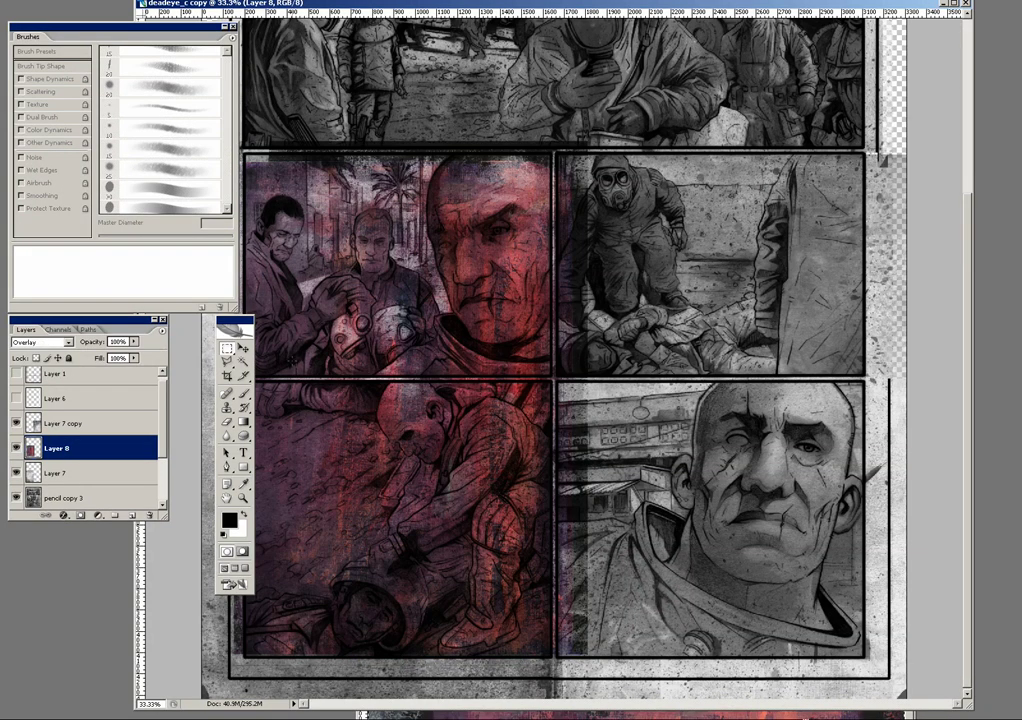
pyautogui.hotkey('ctrl', 'shift', 'u')
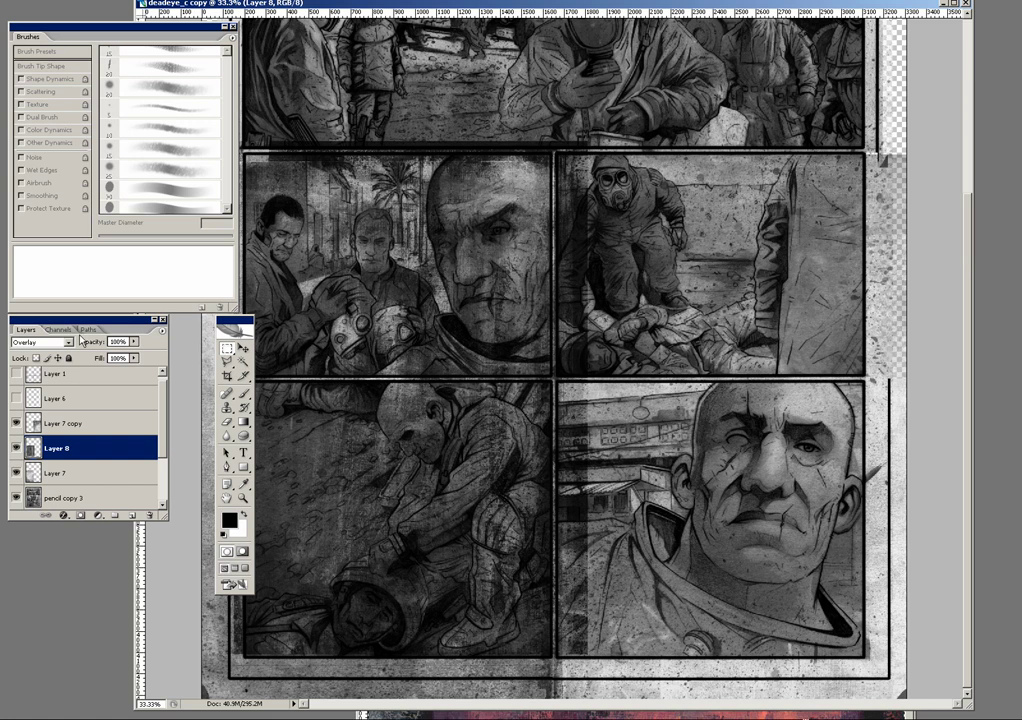
# Step: Lower Layer 8's opacity and set its blend mode to Soft Light
pyautogui.moveTo(133, 347); pyautogui.dragTo(104, 354)
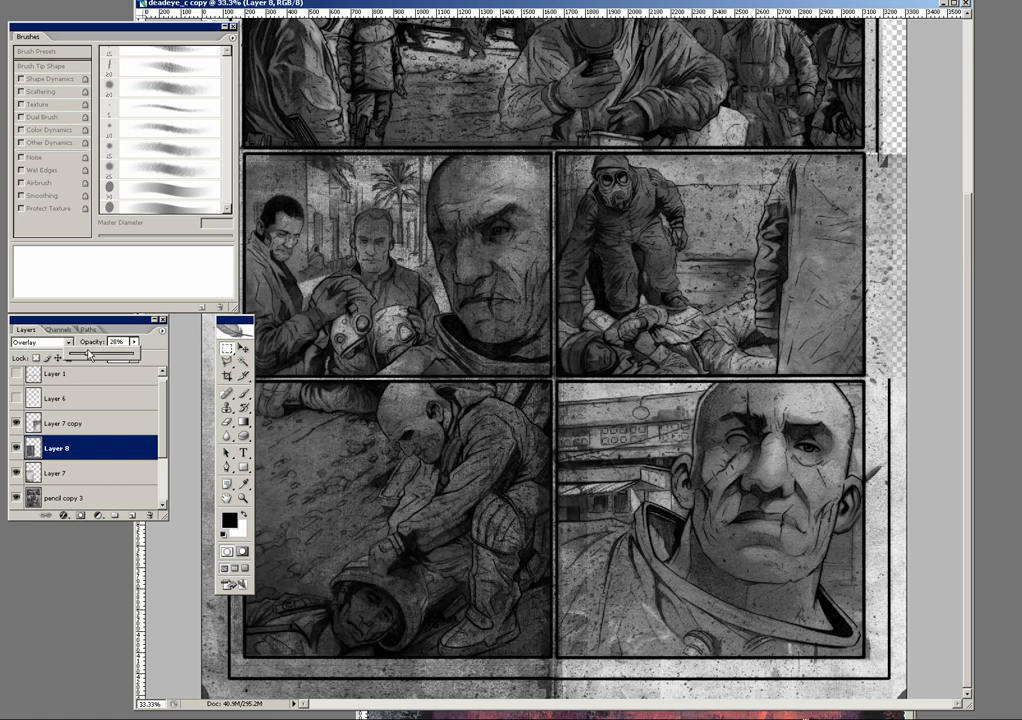
pyautogui.scroll(3, 456, 267)
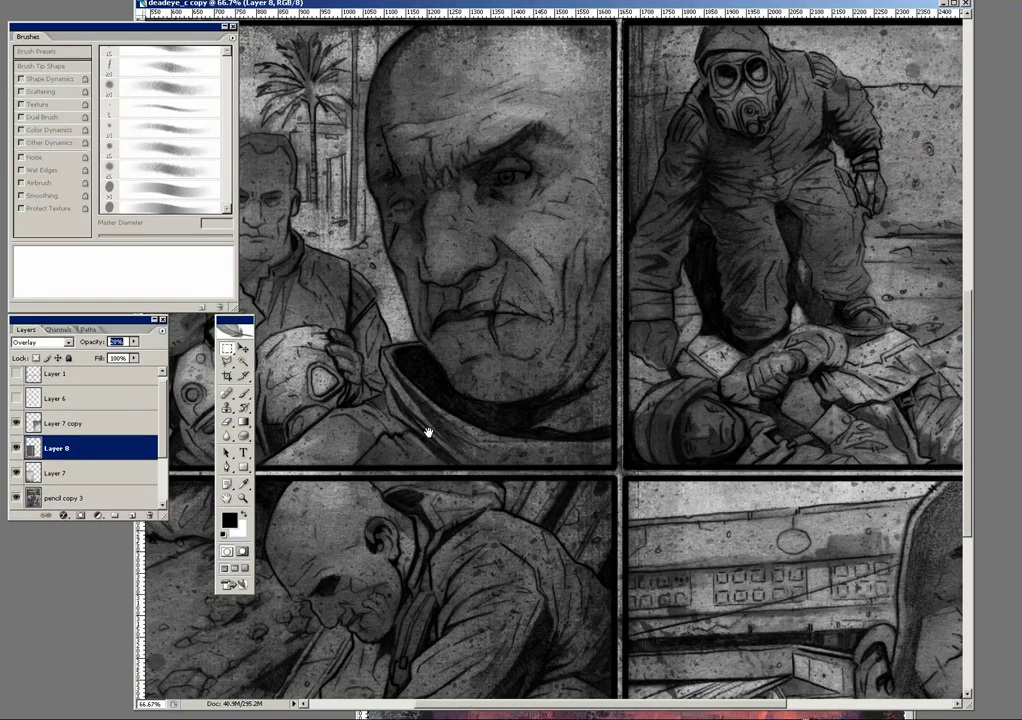
pyautogui.scroll(-2, 428, 432)
pyautogui.scroll(-1, 506, 303)
pyautogui.scroll(-2, 511, 456)
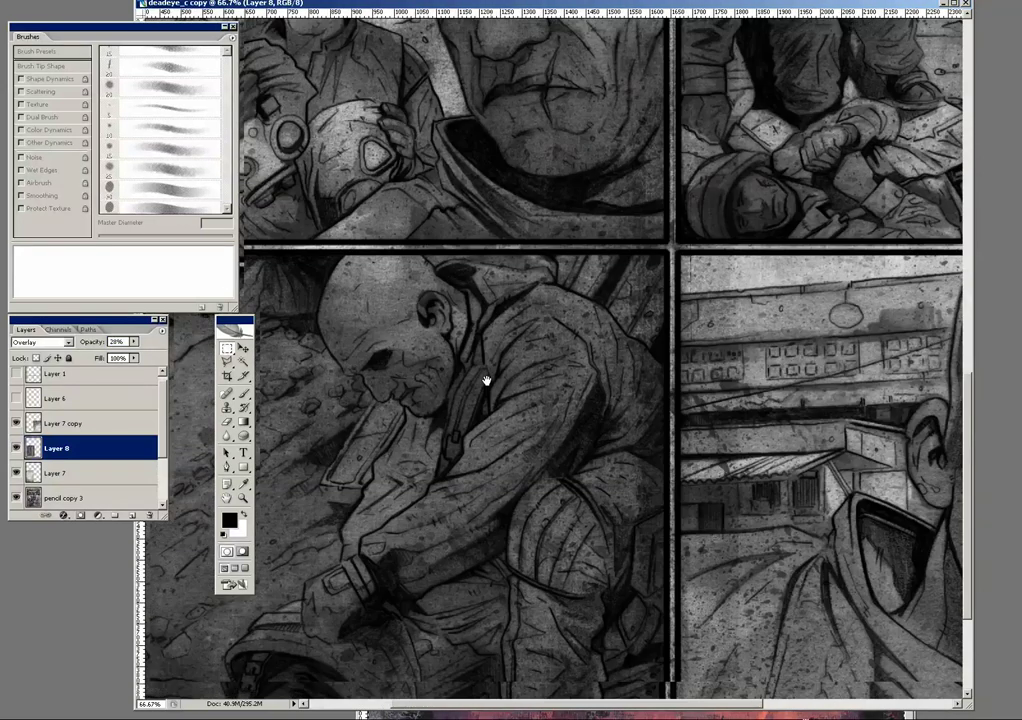
pyautogui.scroll(-1, 490, 376)
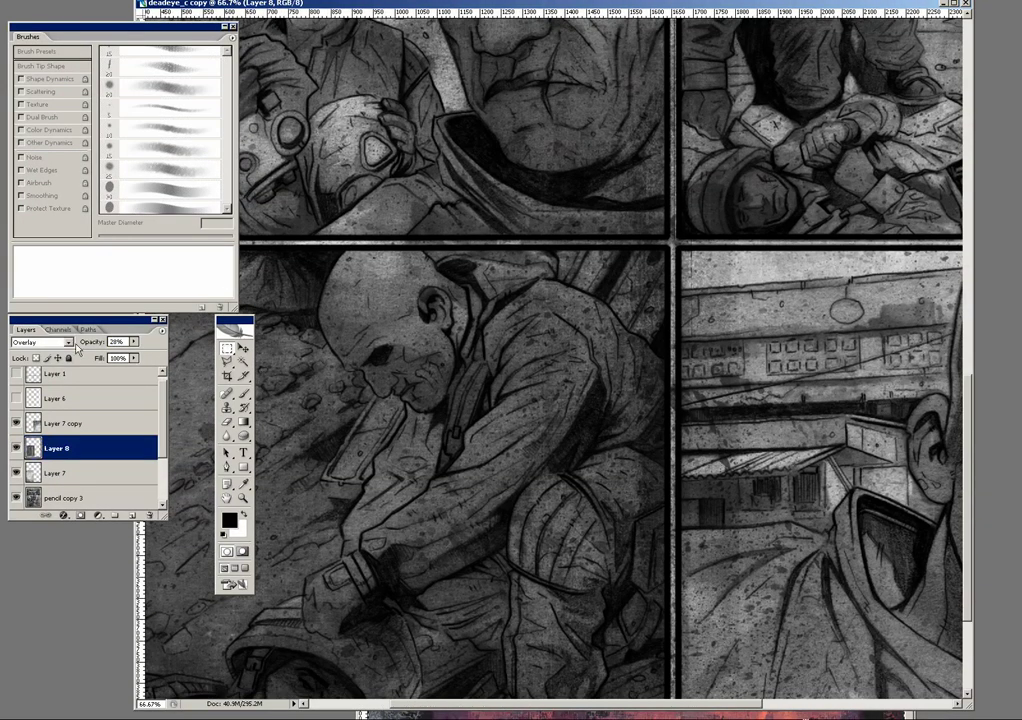
pyautogui.click(40, 342)
pyautogui.click(46, 497)
# Step: Show Layer 8 at 42% opacity with the page zoomed to 33.3%
pyautogui.hotkey('ctrl', '-')
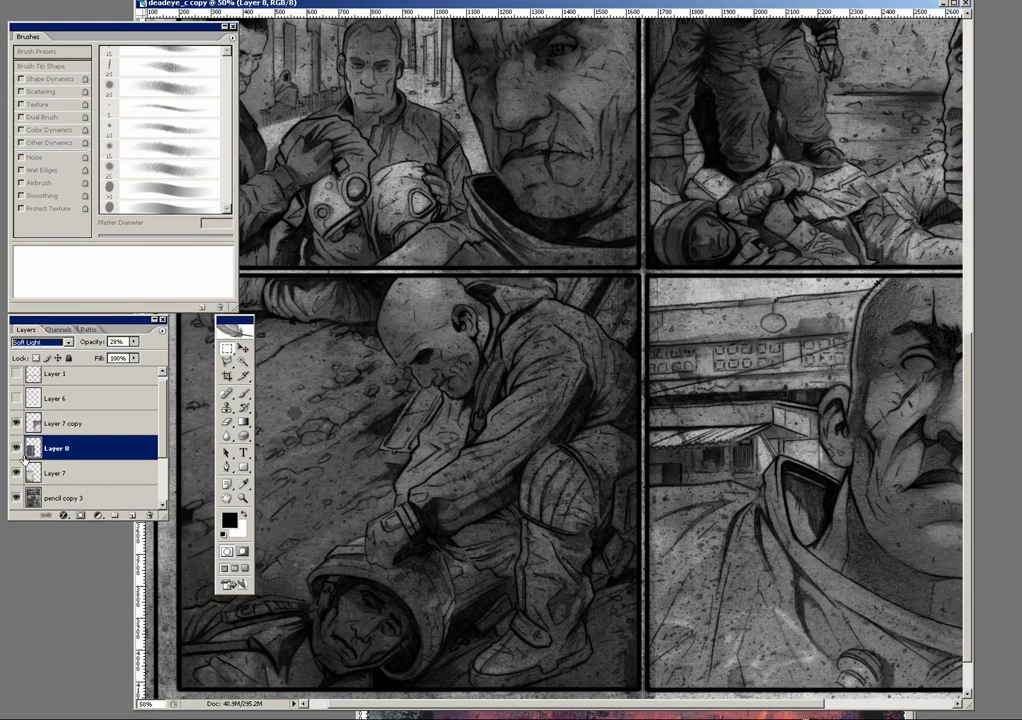
pyautogui.click(17, 451)
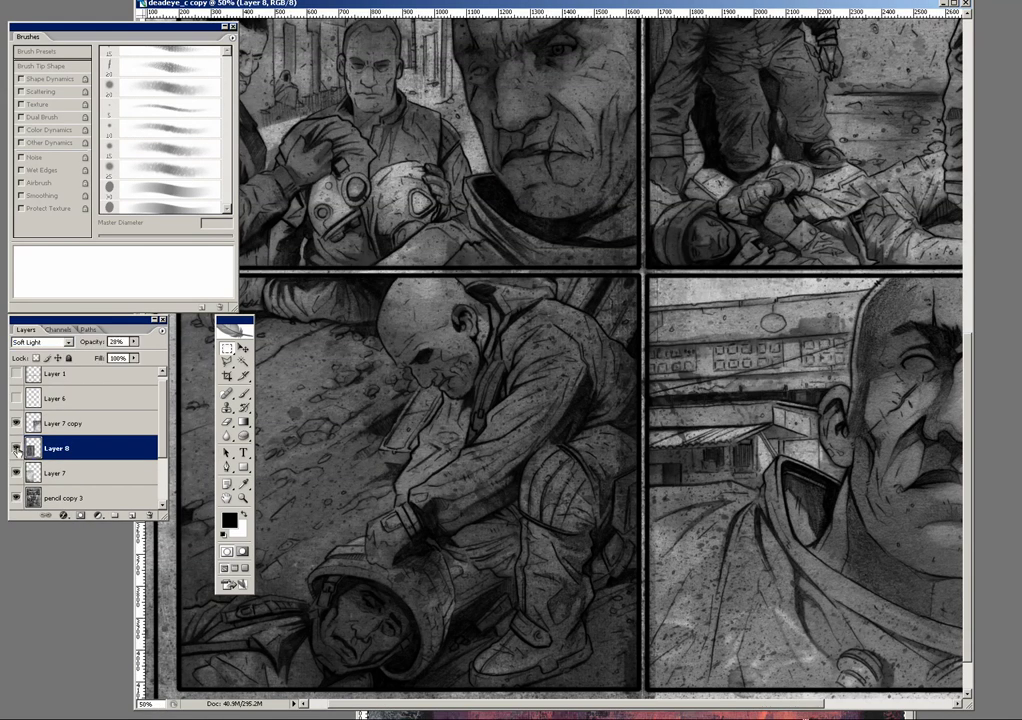
pyautogui.hotkey('ctrl', '-')
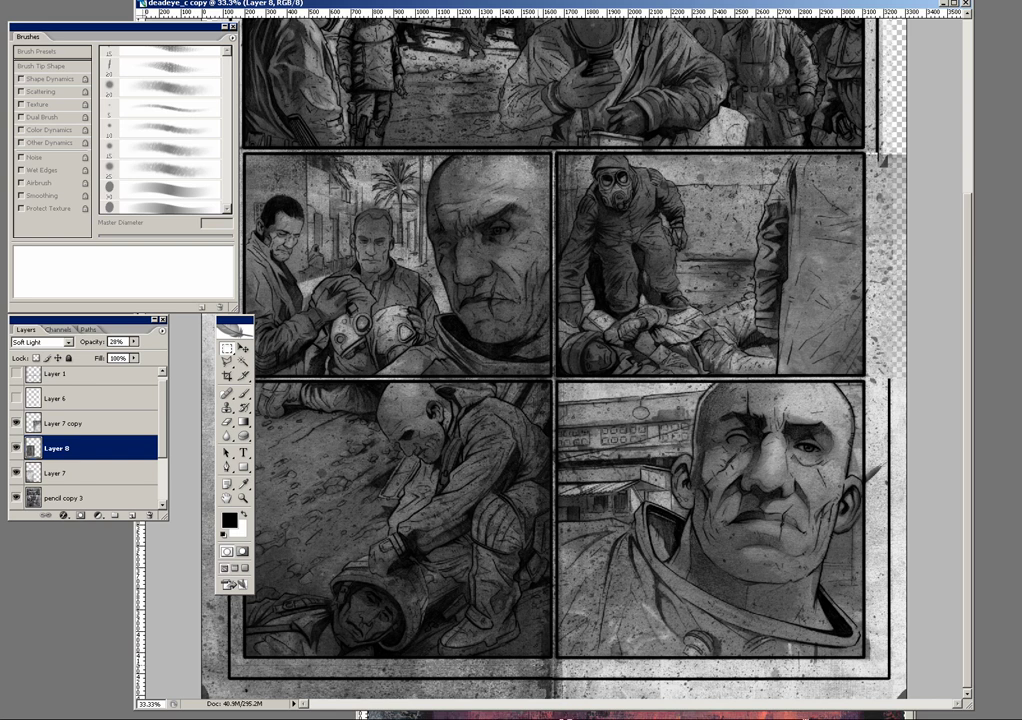
pyautogui.click(134, 343)
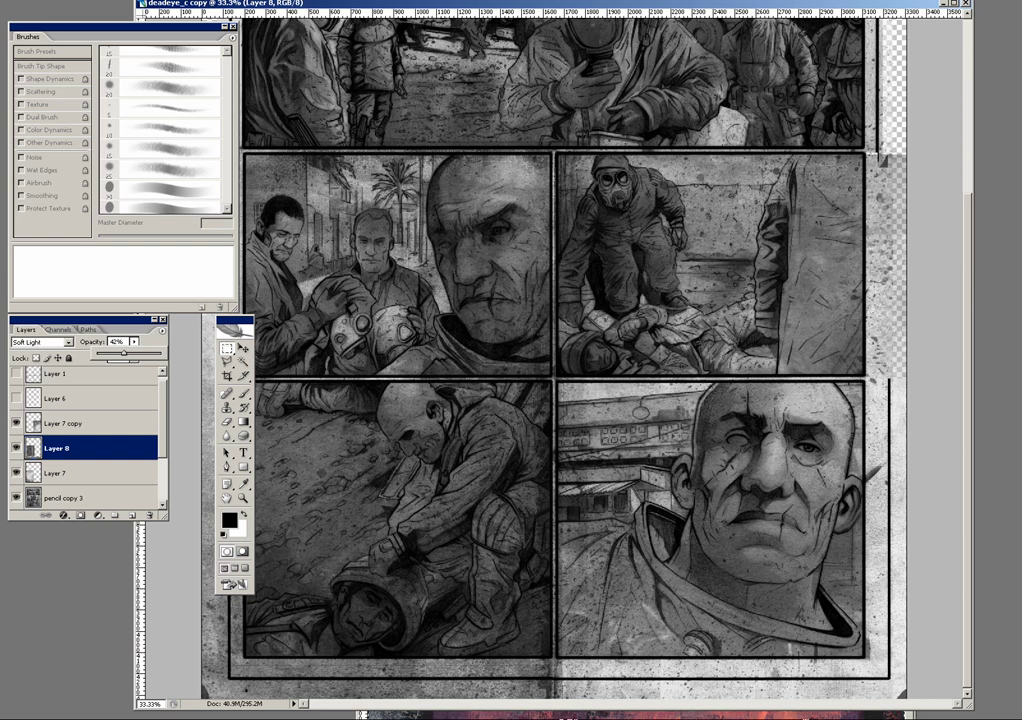
pyautogui.hotkey('ctrl', 'Tab')
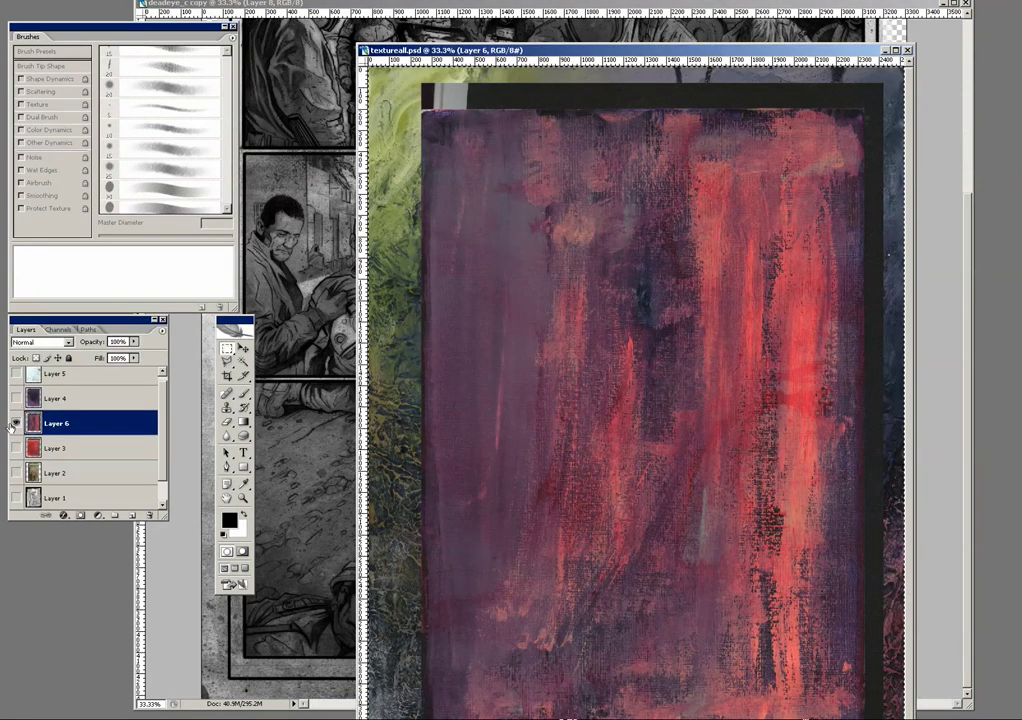
# Step: Swap textureall.psd to the red Layer 3, then paste and position the copied texture on the comic
pyautogui.click(16, 423)
pyautogui.click(16, 448)
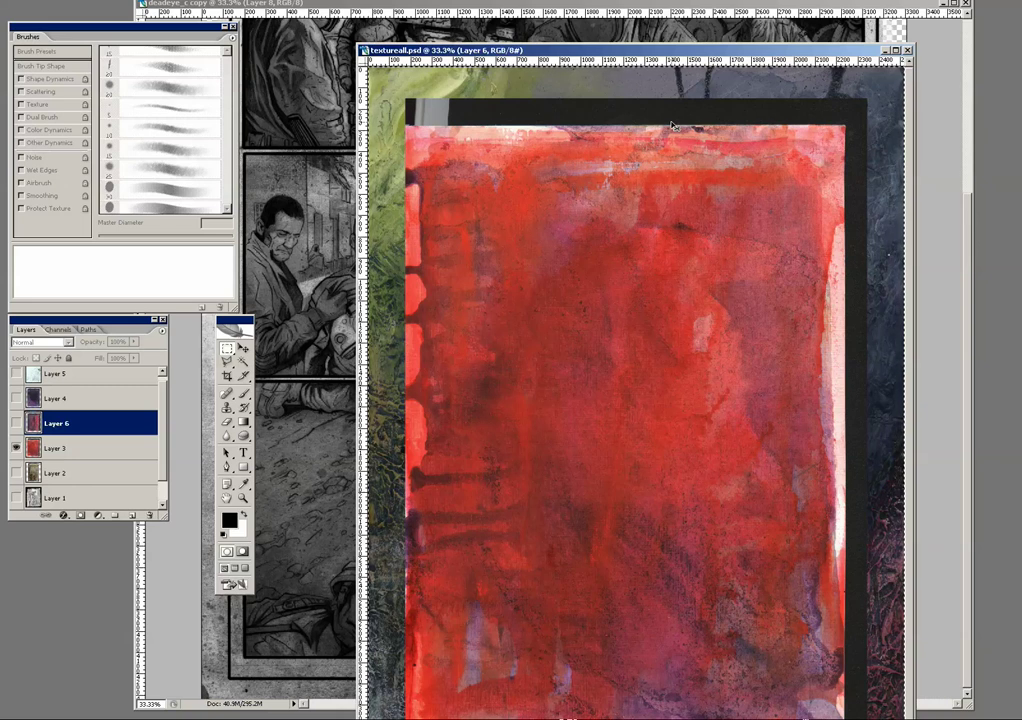
pyautogui.click(340, 8)
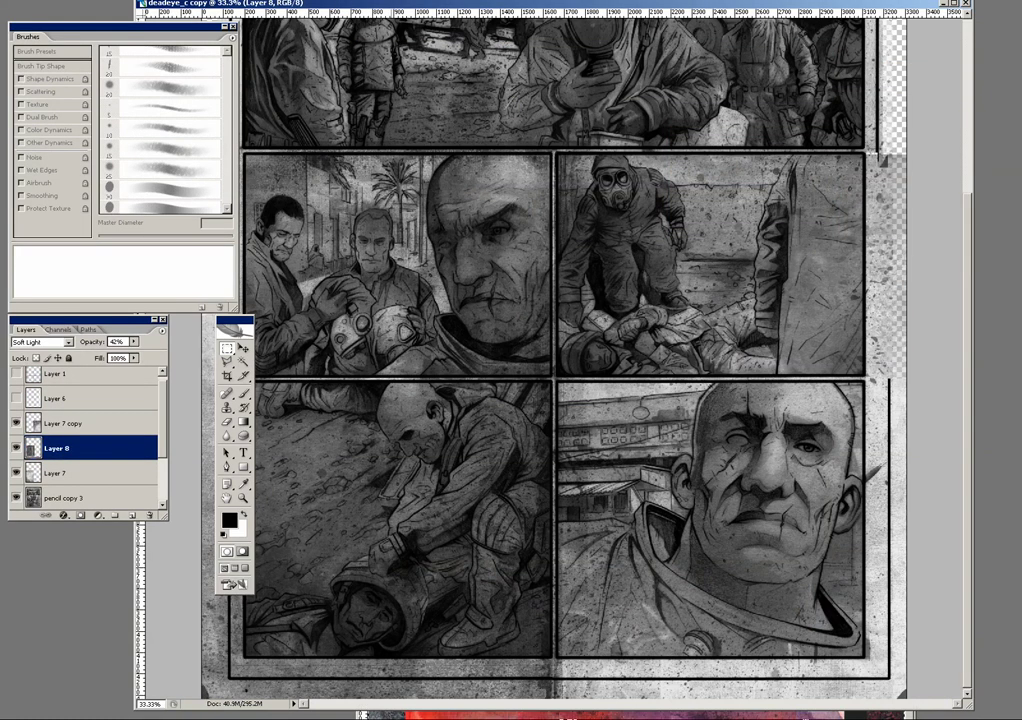
pyautogui.hotkey('ctrl', 'v')
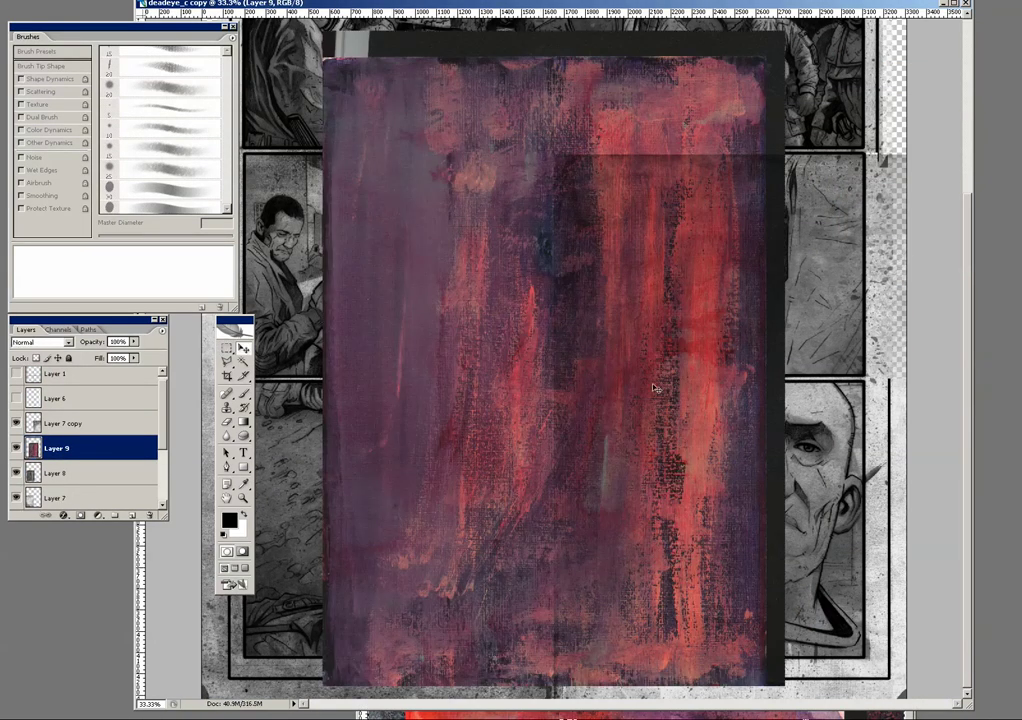
pyautogui.moveTo(656, 388); pyautogui.dragTo(452, 421)
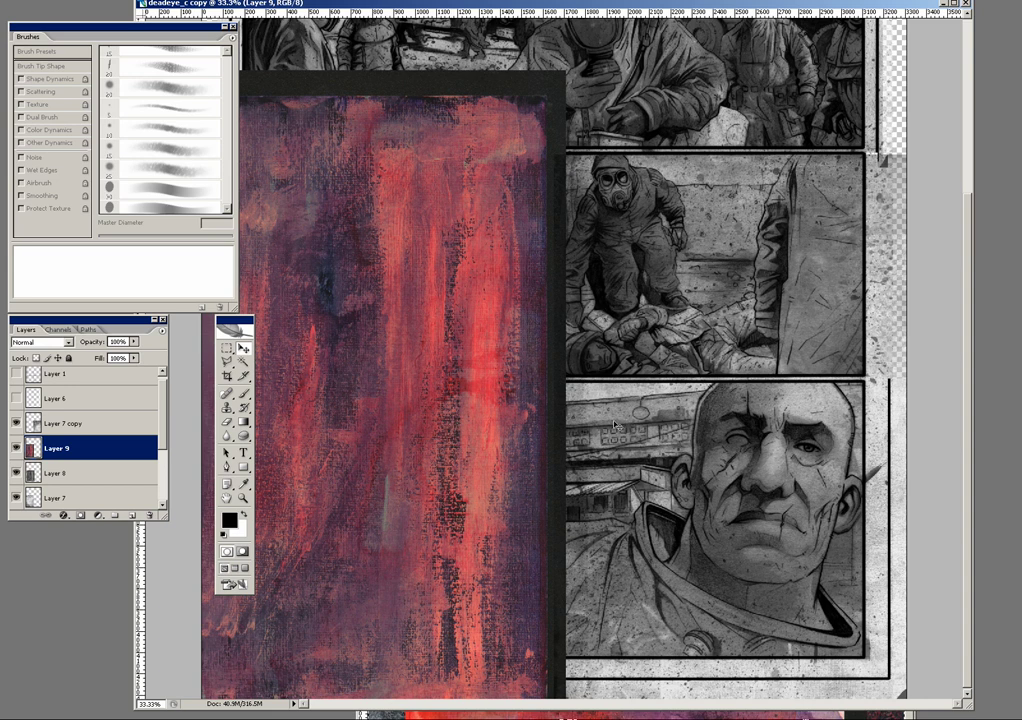
pyautogui.moveTo(614, 426); pyautogui.dragTo(740, 390)
# Step: Drag red Layer 3 into the comic, delete the purple paste, and place it above Layer 7 copy
pyautogui.hotkey('ctrl', 'Tab')
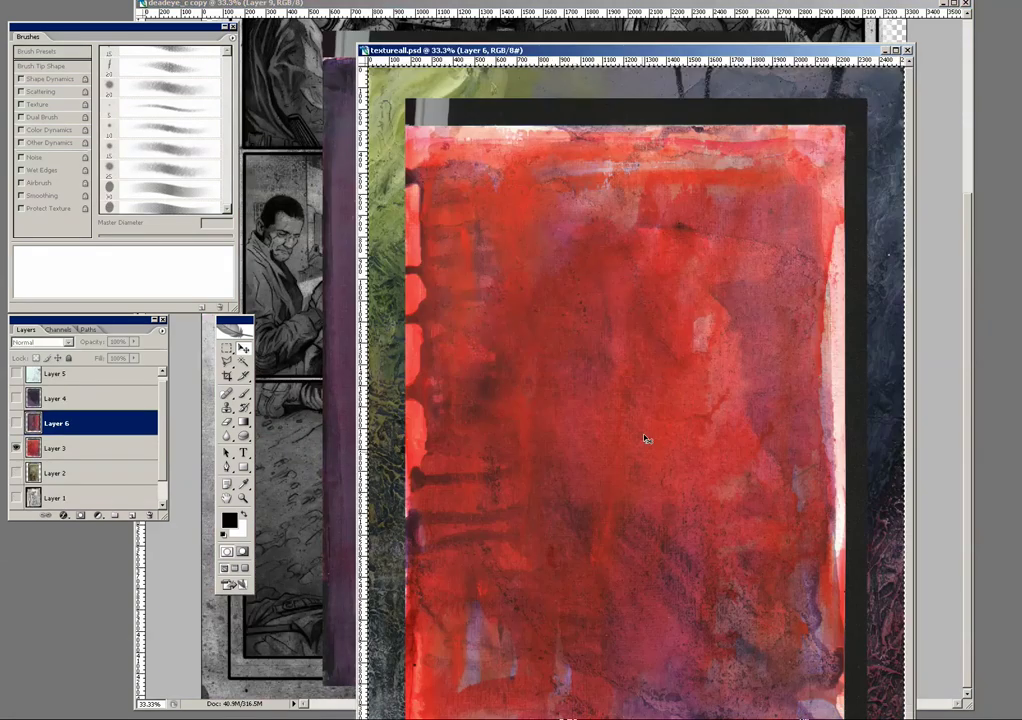
pyautogui.click(94, 452)
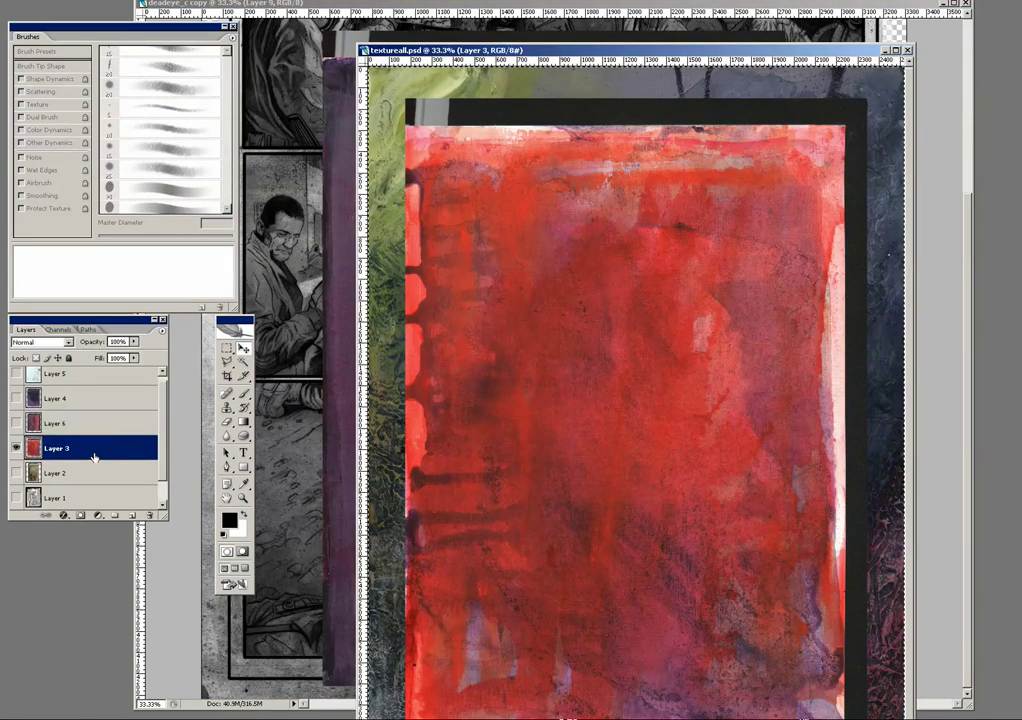
pyautogui.moveTo(94, 457); pyautogui.dragTo(181, 535)
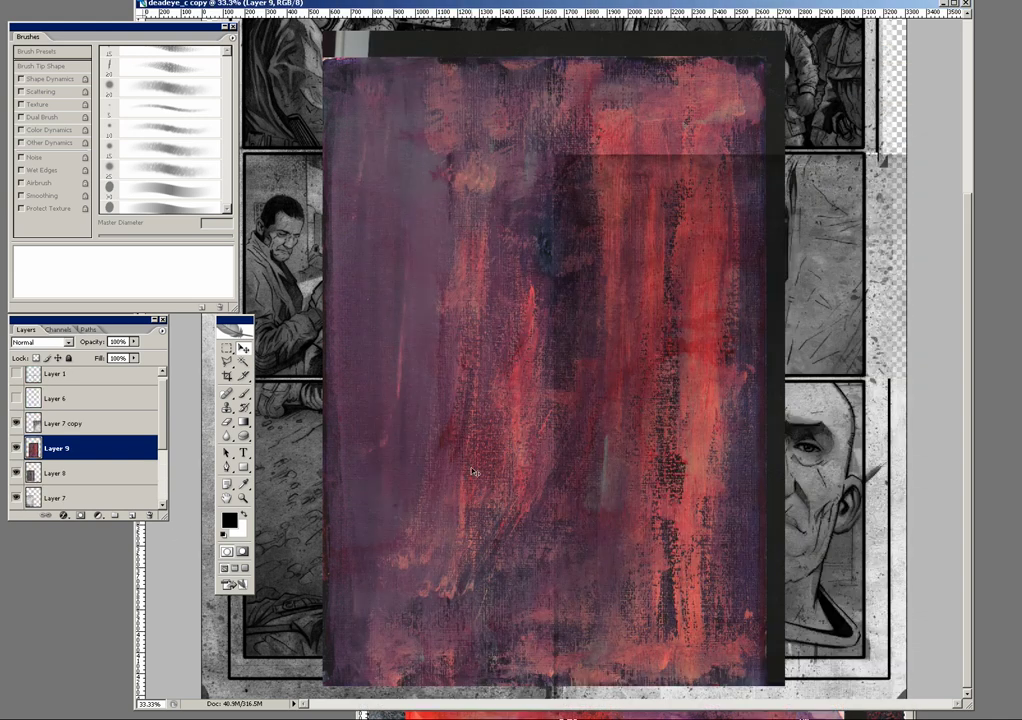
pyautogui.press('Delete')
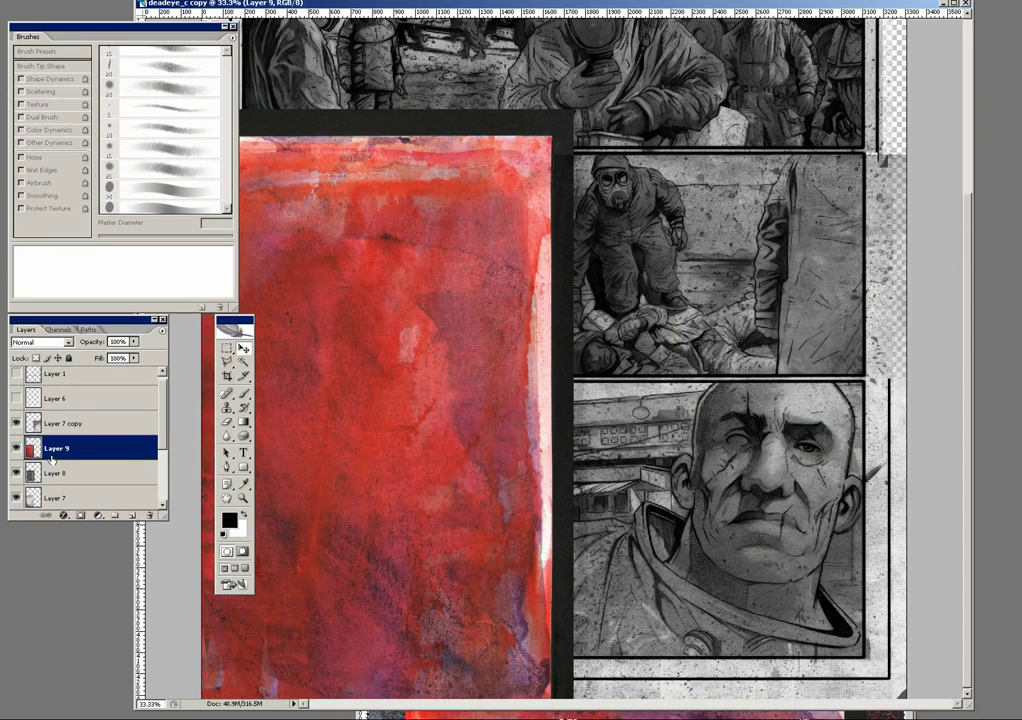
pyautogui.moveTo(55, 423); pyautogui.dragTo(55, 418)
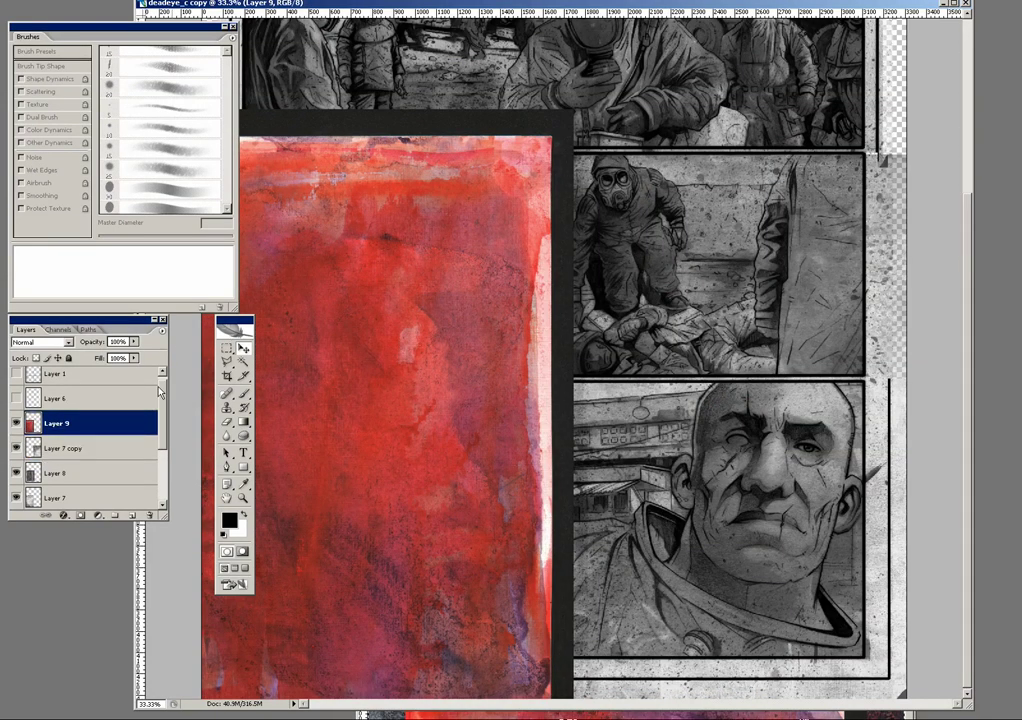
# Step: Set Layer 9 to Multiply at 60% opacity and nudge it slightly right
pyautogui.click(68, 342)
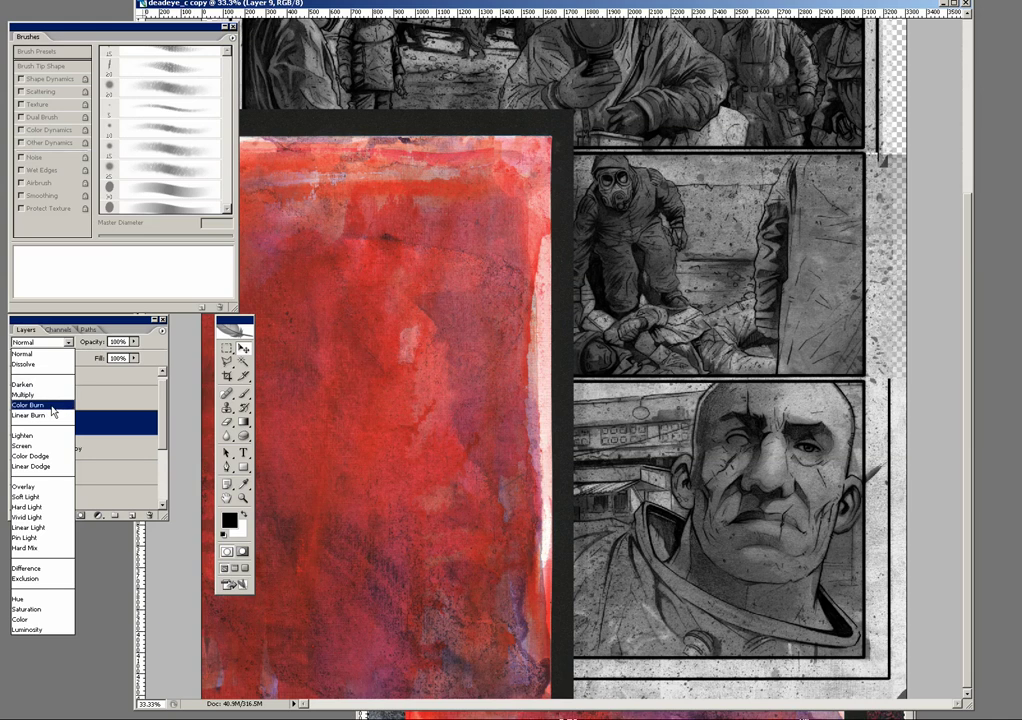
pyautogui.click(35, 323)
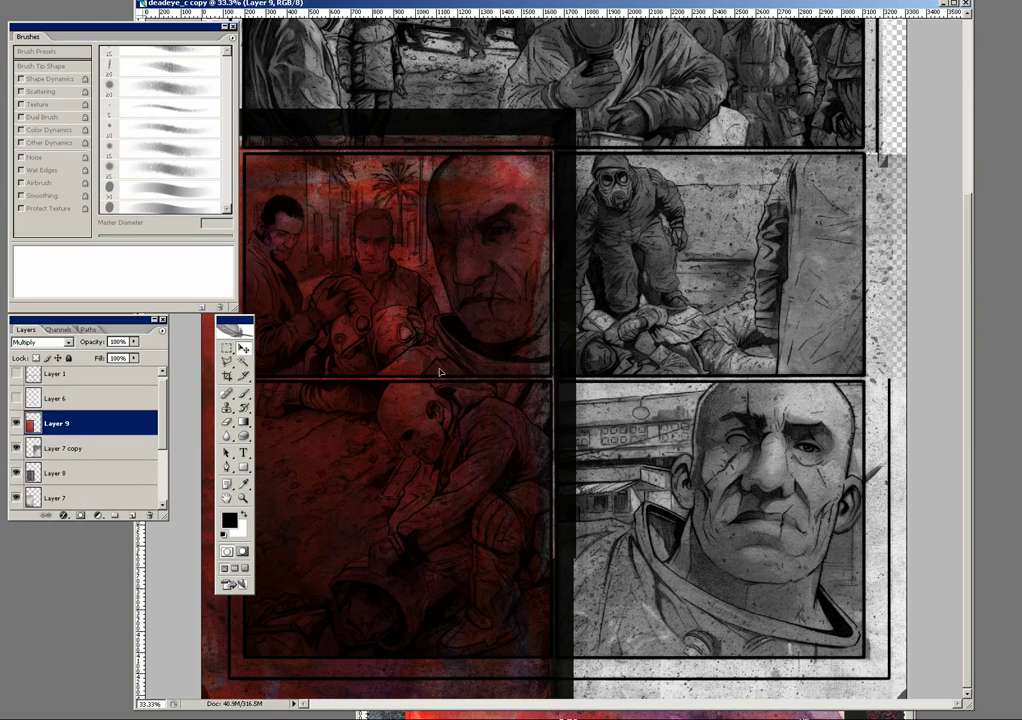
pyautogui.moveTo(422, 369); pyautogui.dragTo(446, 371)
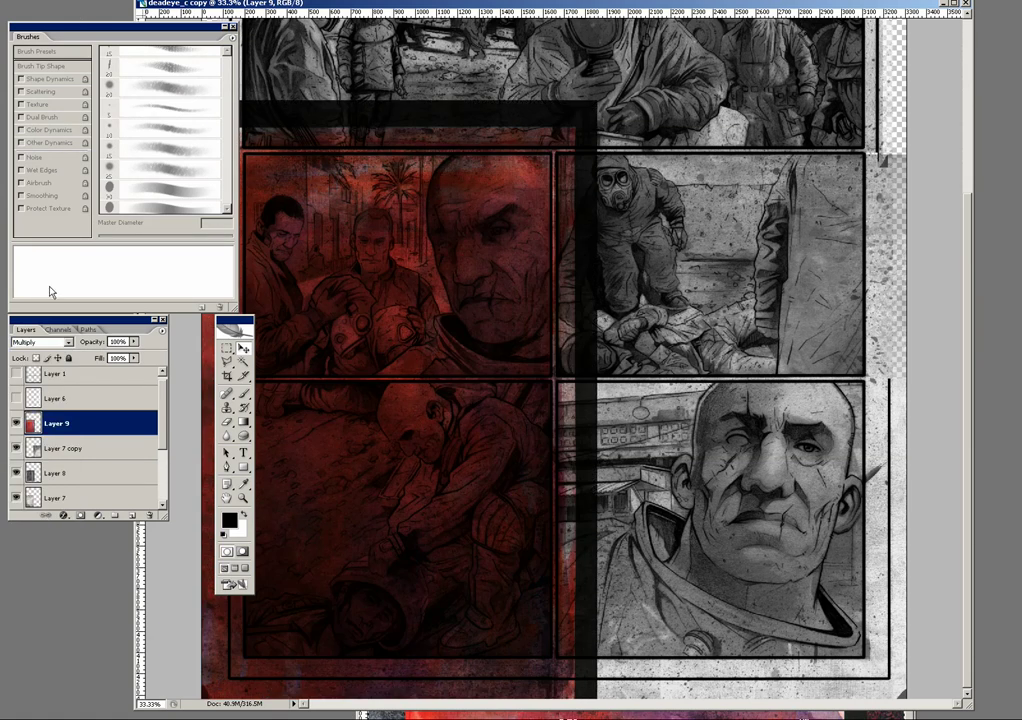
pyautogui.moveTo(134, 342); pyautogui.dragTo(110, 358)
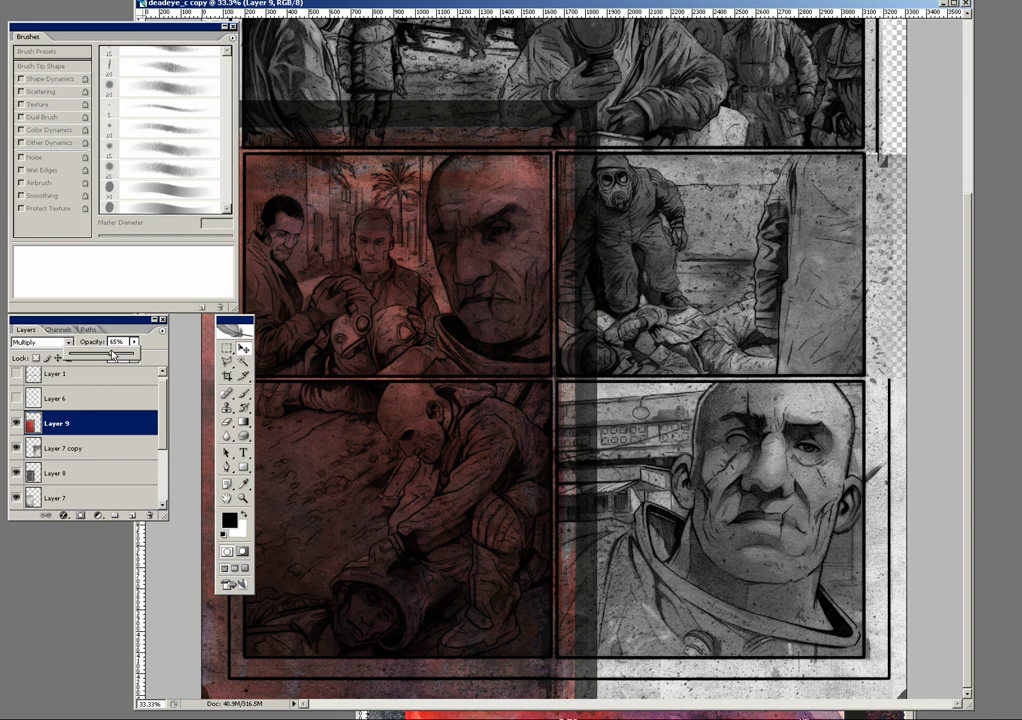
# Step: Switch Layer 9 to Soft Light and desaturate the red texture to grey
pyautogui.click(40, 342)
pyautogui.click(50, 498)
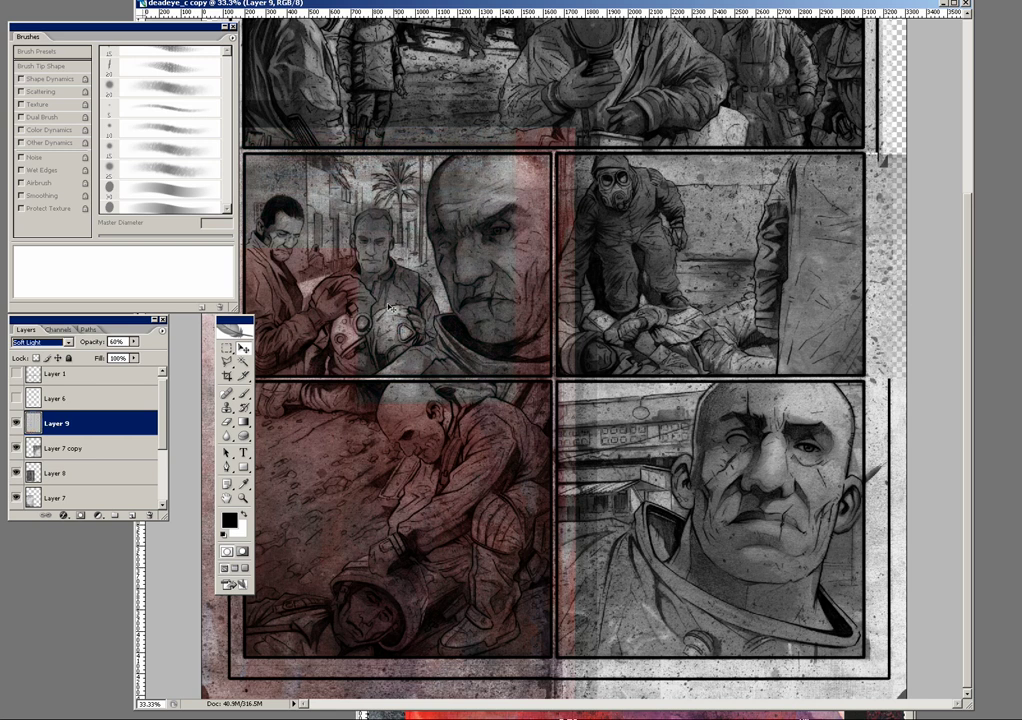
pyautogui.hotkey('ctrl', 'shift', 'u')
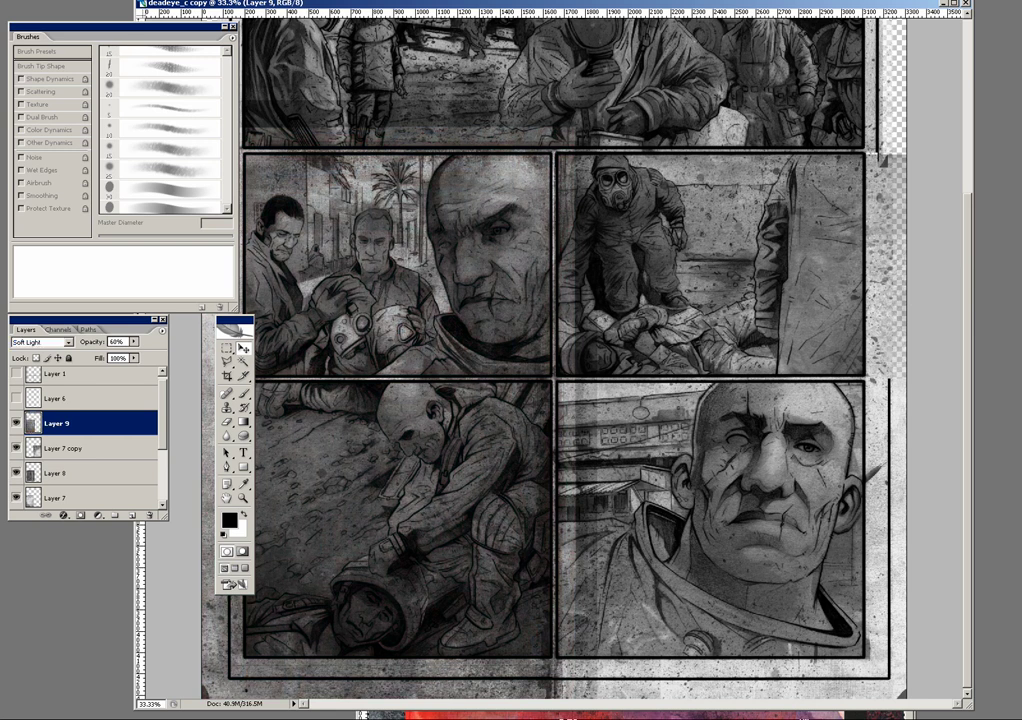
pyautogui.hotkey('alt', 'i')
pyautogui.press('Escape')
# Step: Set Layer 9's opacity to 41% while viewing the panels at 50%
pyautogui.hotkey('ctrl', '+')
pyautogui.moveTo(493, 447); pyautogui.dragTo(497, 380)
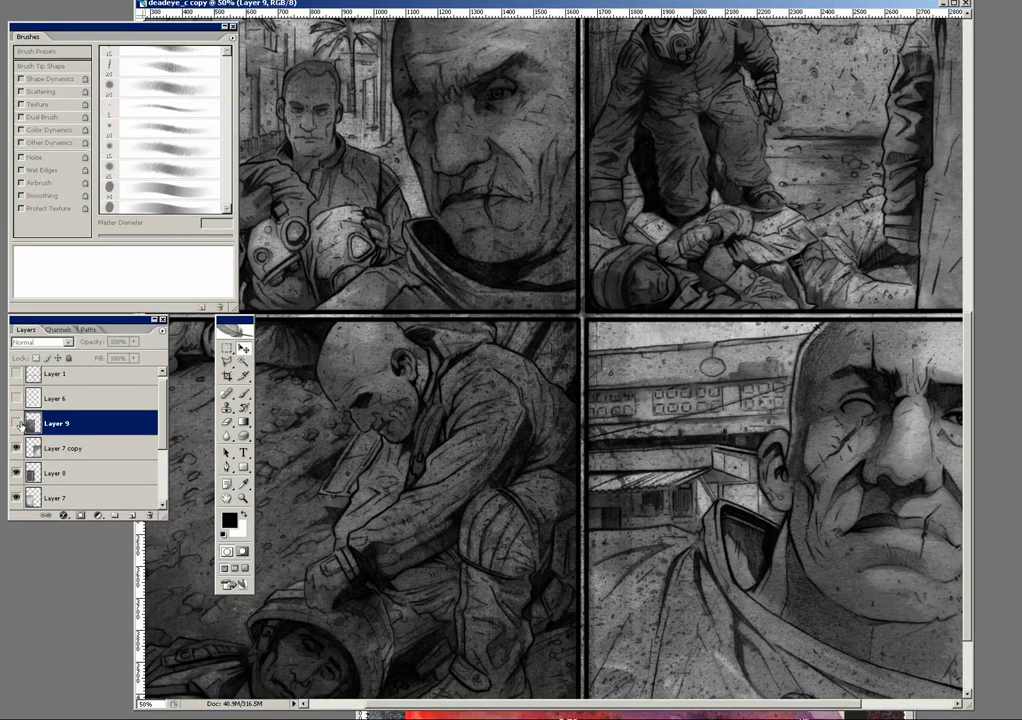
pyautogui.moveTo(390, 453); pyautogui.dragTo(547, 376)
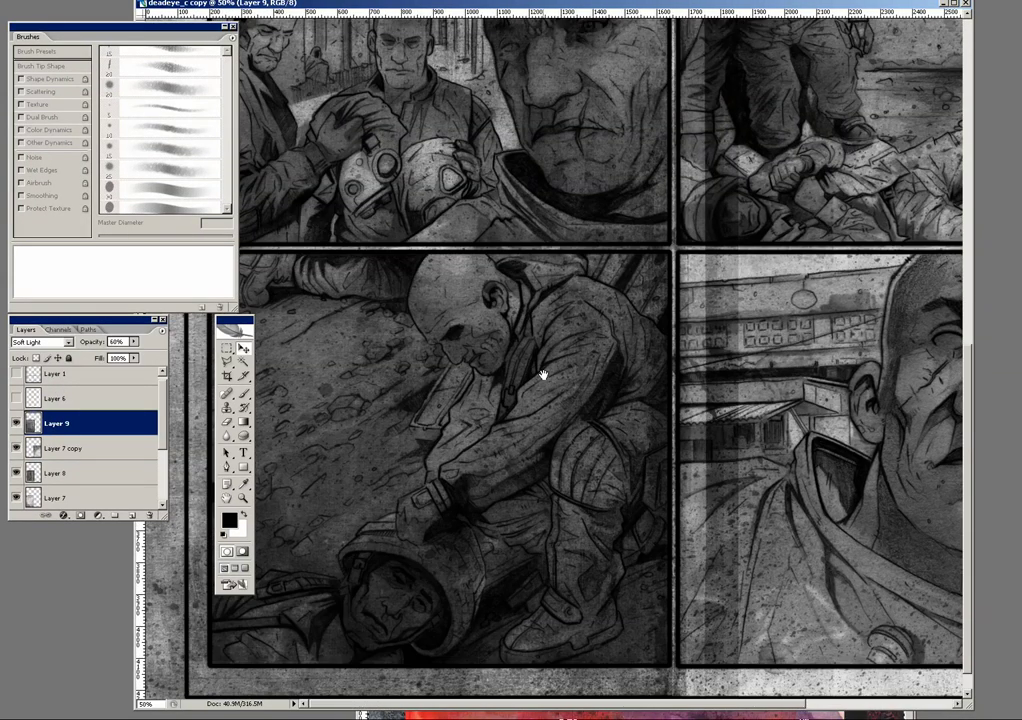
pyautogui.click(133, 342)
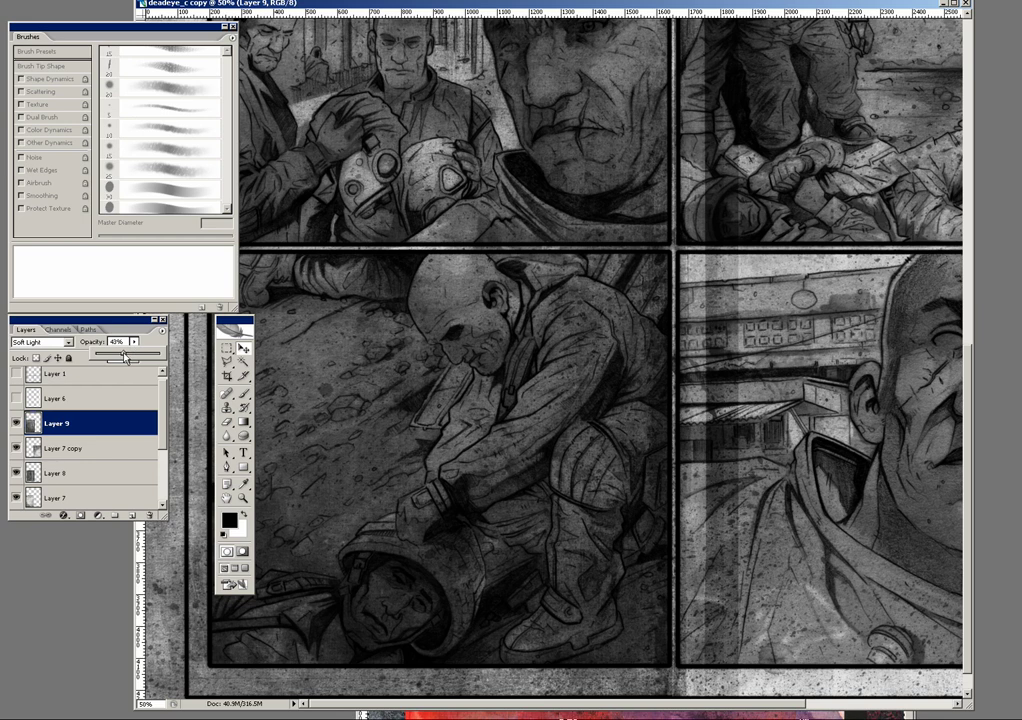
pyautogui.moveTo(124, 358); pyautogui.dragTo(123, 358)
pyautogui.press('Return')
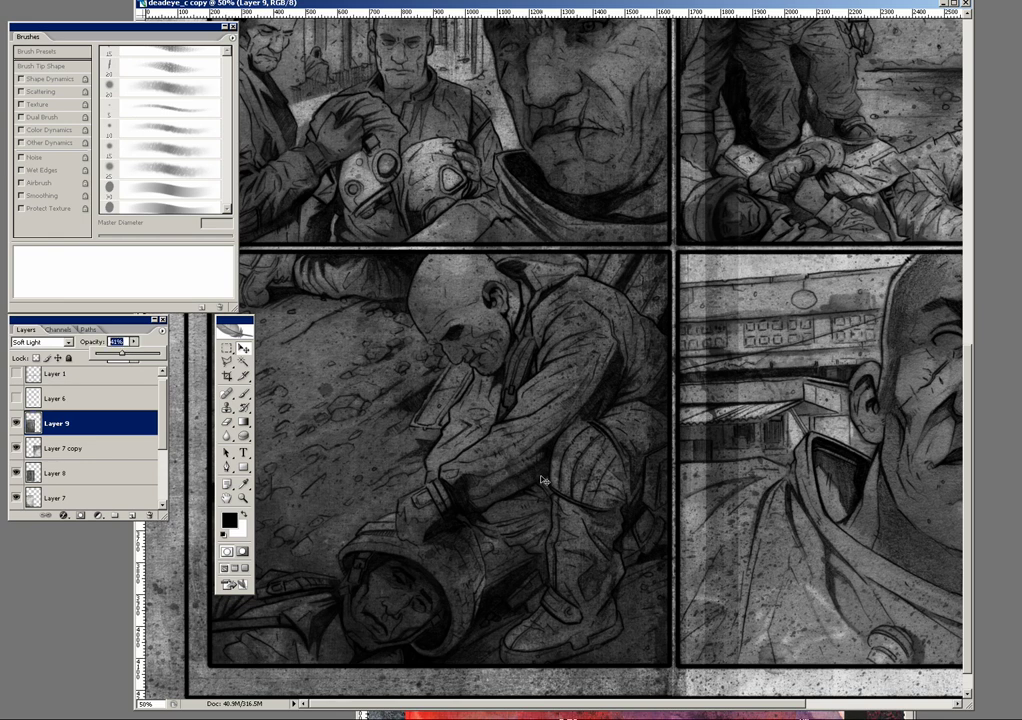
pyautogui.hotkey('ctrl', 'Tab')
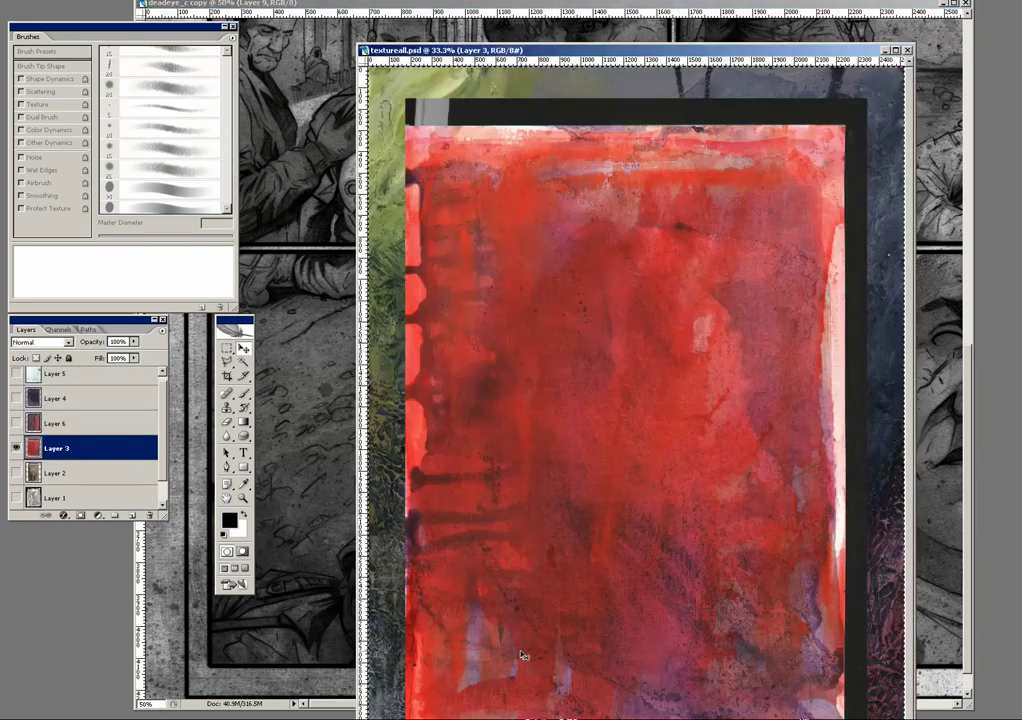
# Step: Copy the brown stained paper Layer 2 from textureall.psd onto the comic as Layer 10
pyautogui.keyDown('alt'); pyautogui.click(16, 473); pyautogui.keyUp('alt')
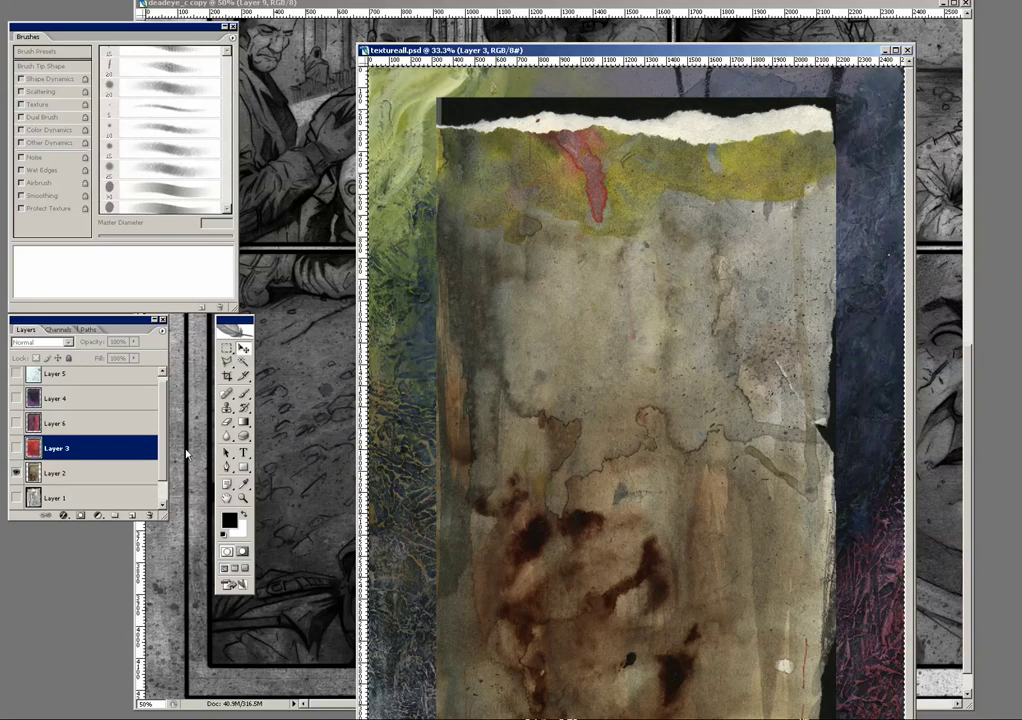
pyautogui.click(530, 326)
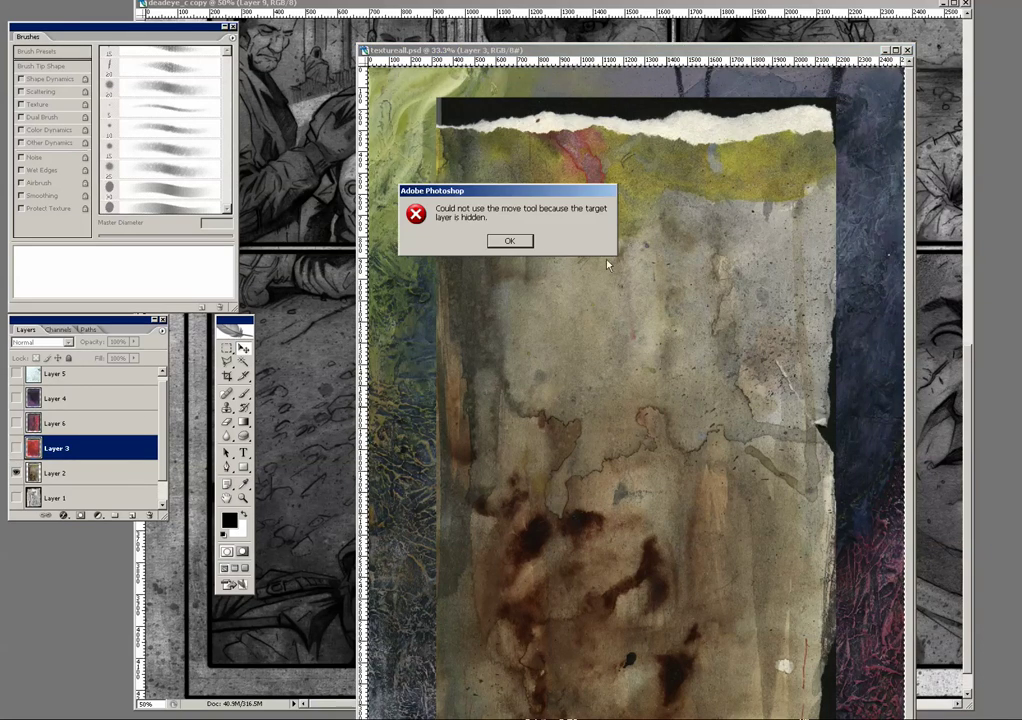
pyautogui.click(532, 242)
pyautogui.click(68, 474)
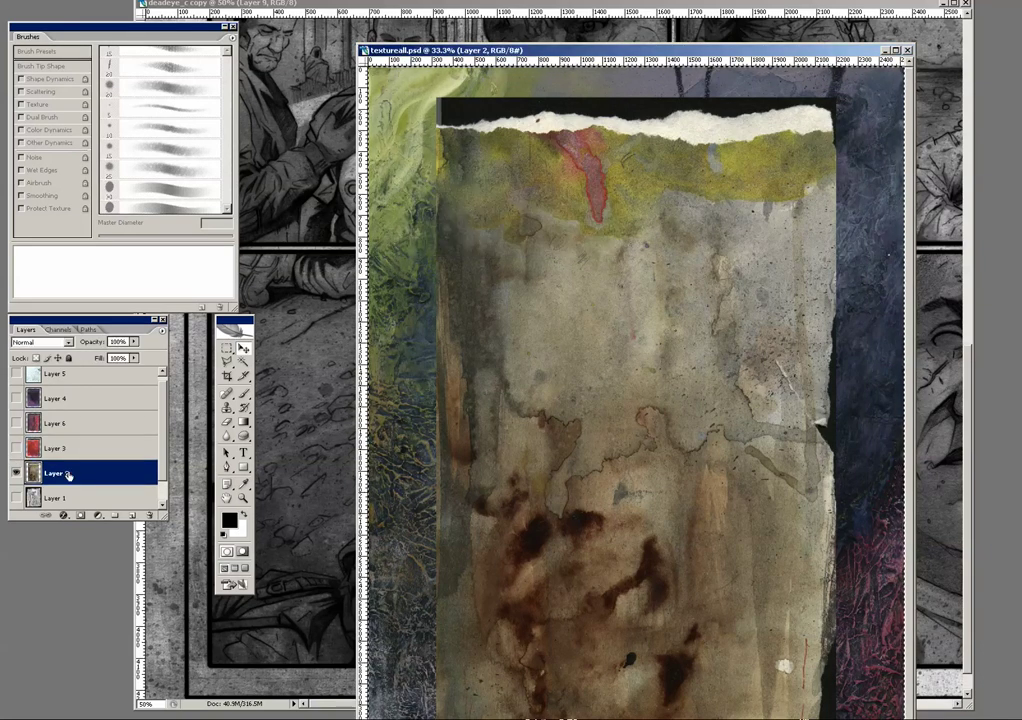
pyautogui.click(137, 548)
pyautogui.hotkey('ctrl', 'v')
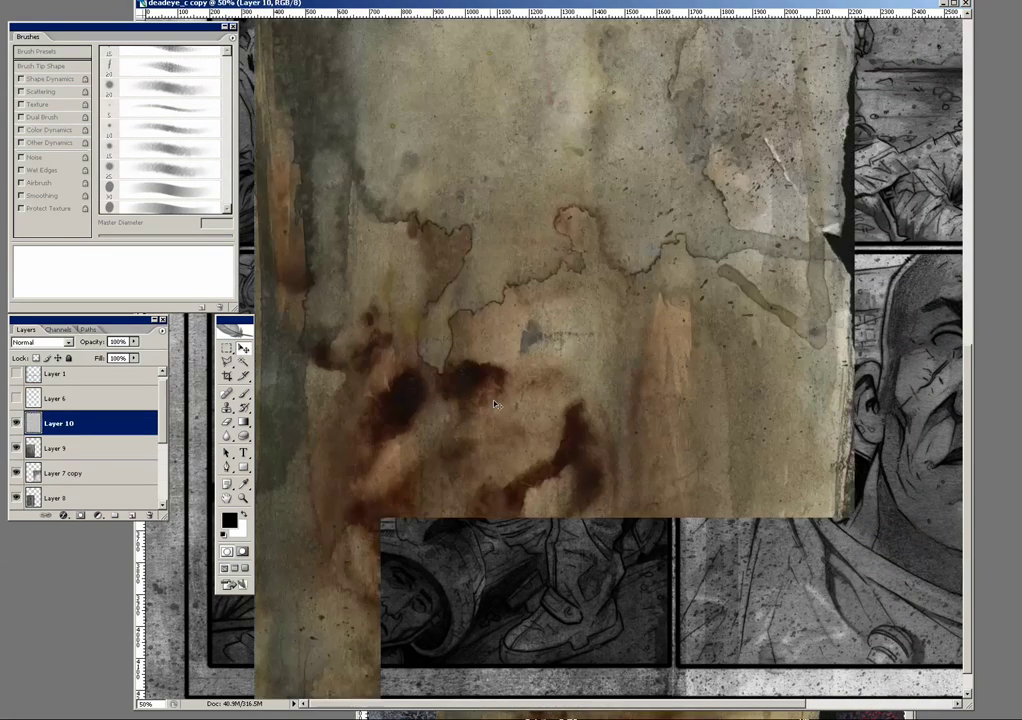
# Step: Set Layer 10 to Soft Light and move the paper texture left over the panels
pyautogui.click(68, 342)
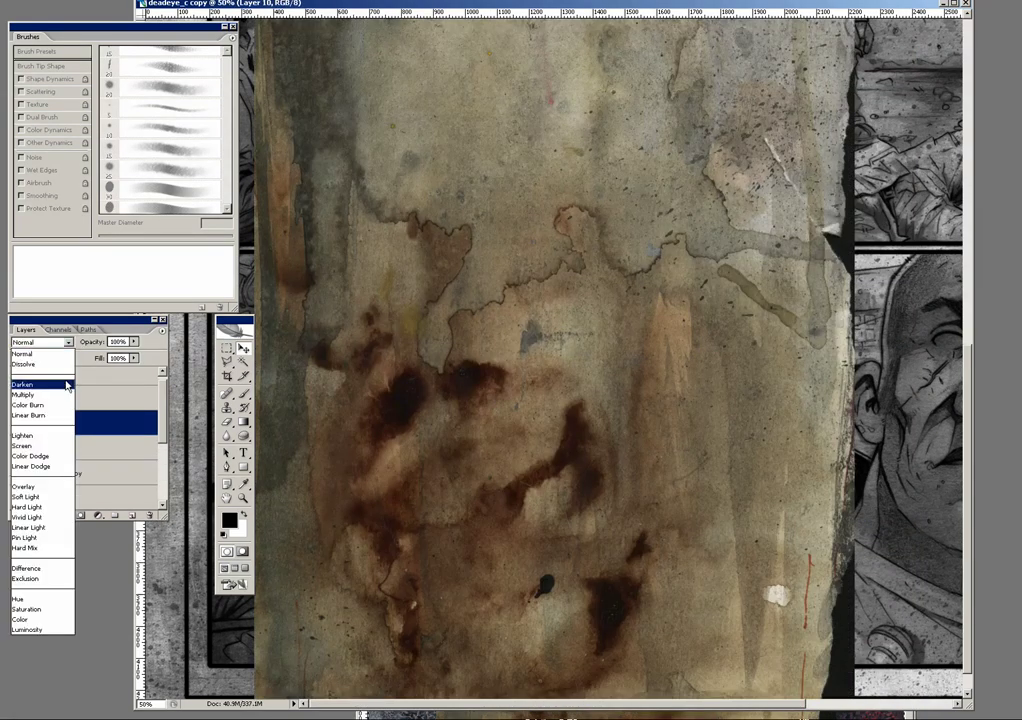
pyautogui.click(40, 500)
pyautogui.moveTo(506, 372); pyautogui.dragTo(404, 420)
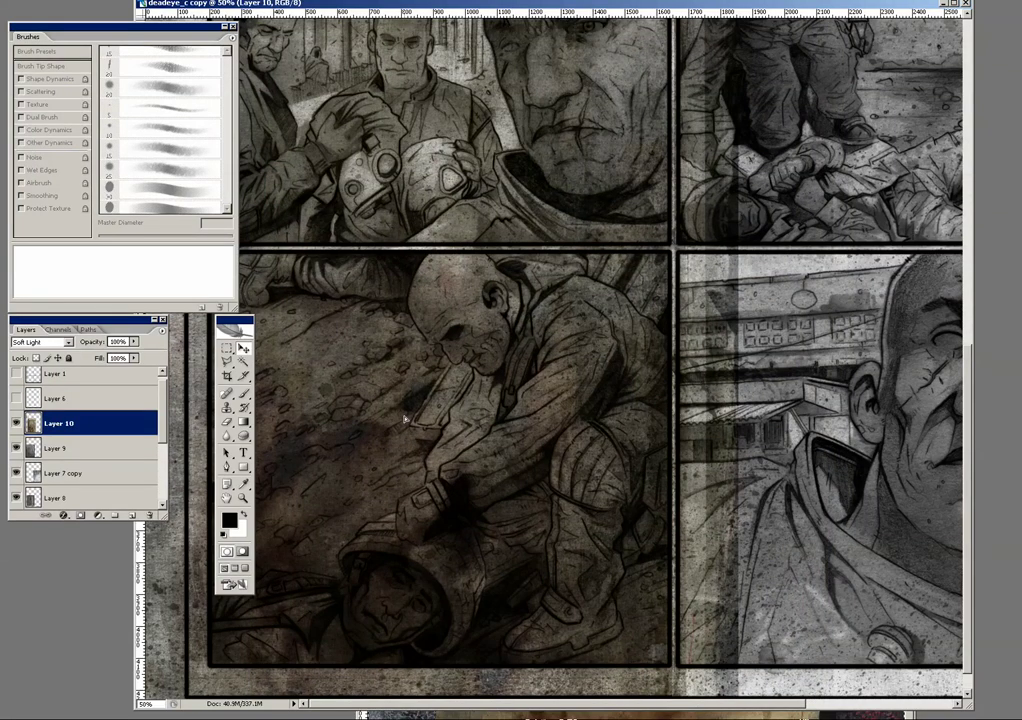
pyautogui.moveTo(404, 420); pyautogui.dragTo(371, 415)
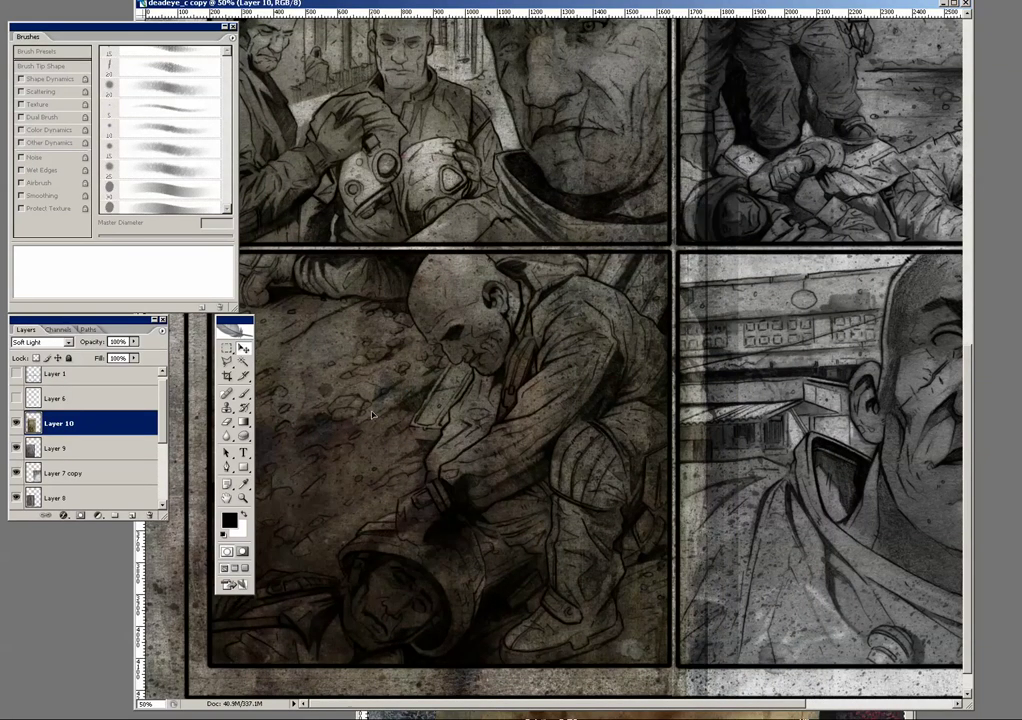
pyautogui.moveTo(450, 471); pyautogui.dragTo(446, 457)
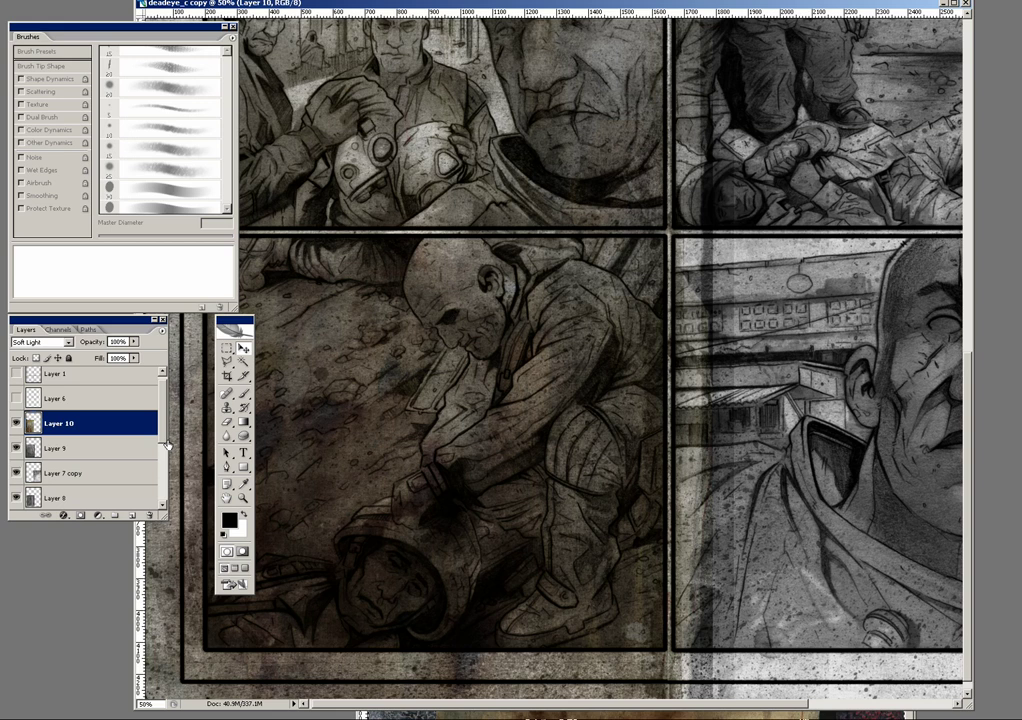
# Step: Switch Layer 10 to Hard Light and lower its opacity to about 42%
pyautogui.click(70, 341)
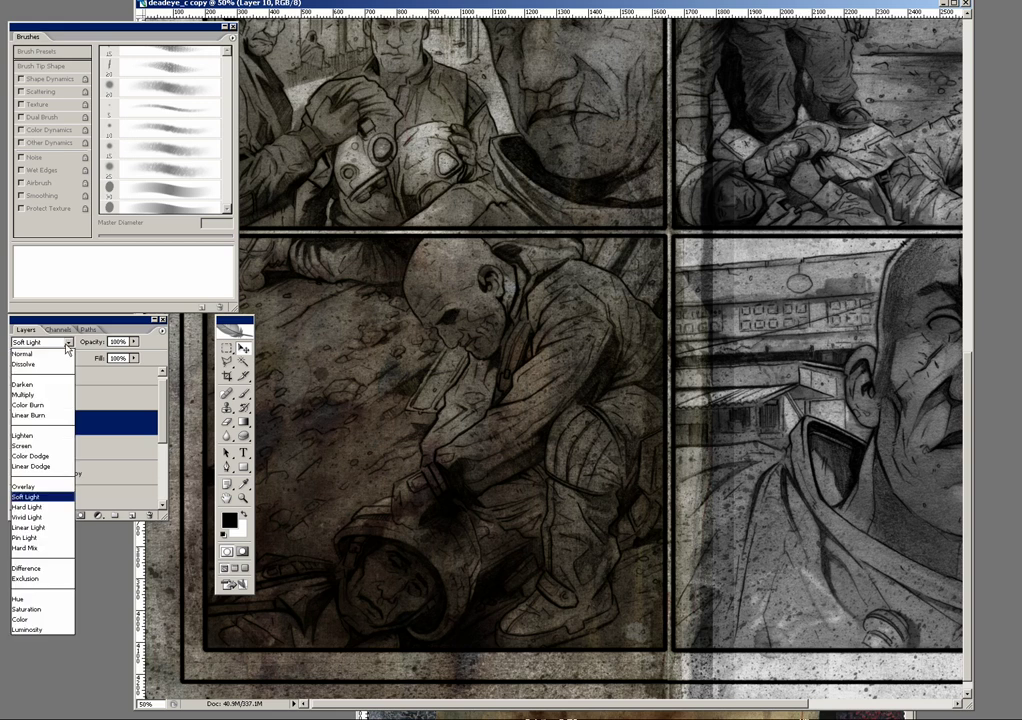
pyautogui.click(68, 502)
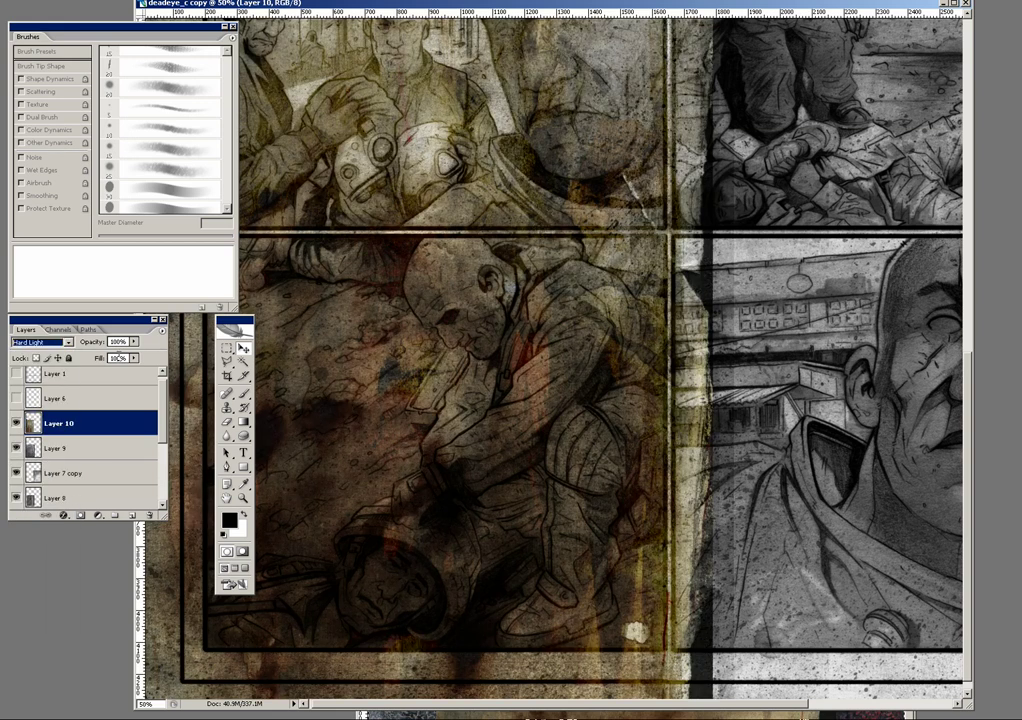
pyautogui.click(40, 342)
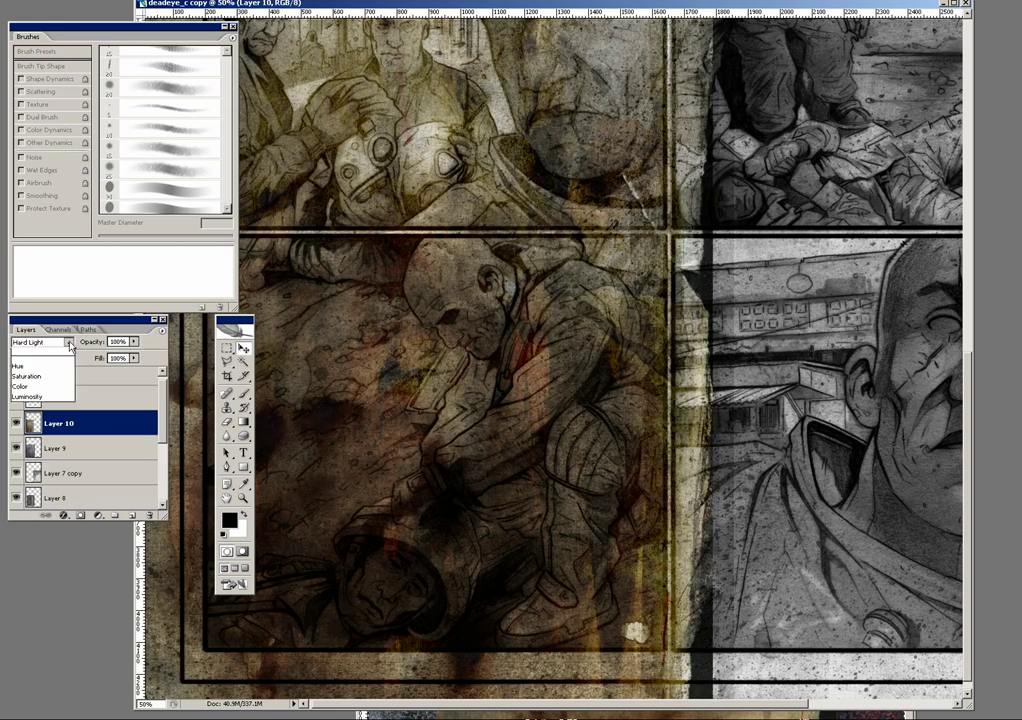
pyautogui.click(143, 325)
pyautogui.click(134, 342)
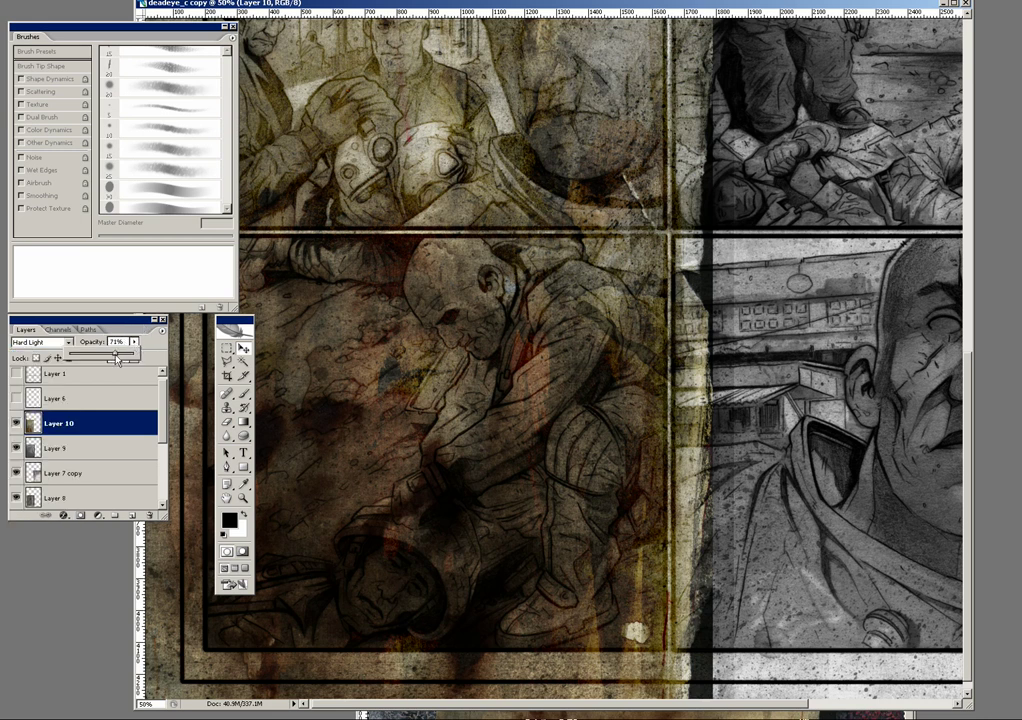
pyautogui.moveTo(116, 358); pyautogui.dragTo(111, 360)
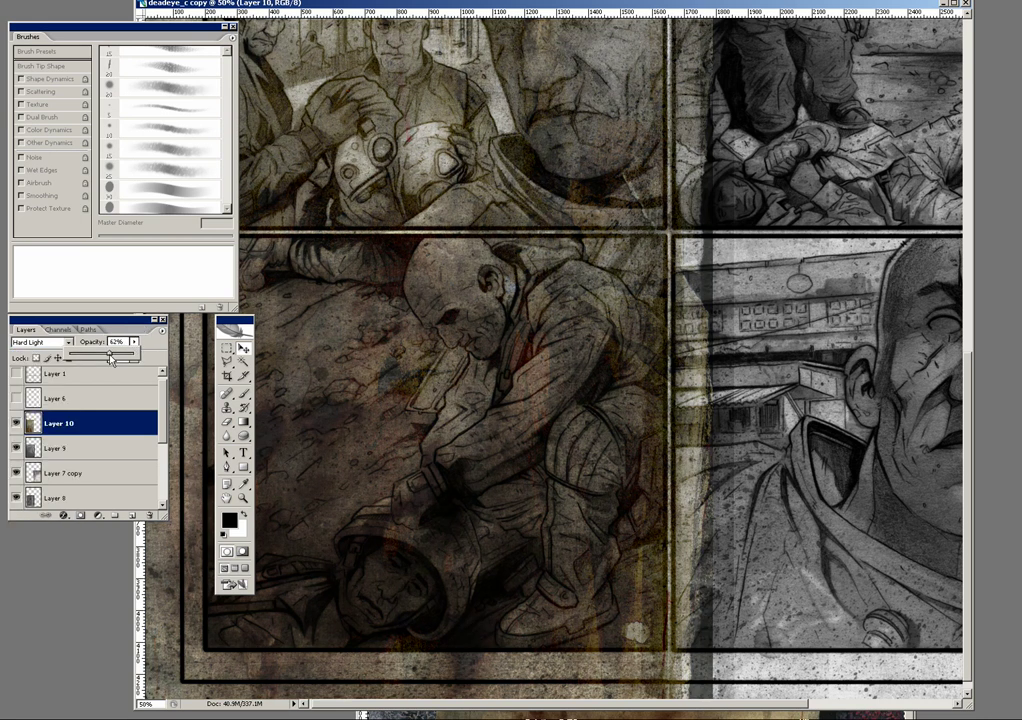
# Step: Switch Layer 10 to Multiply and fine-tune its opacity, ending at 36%
pyautogui.click(60, 342)
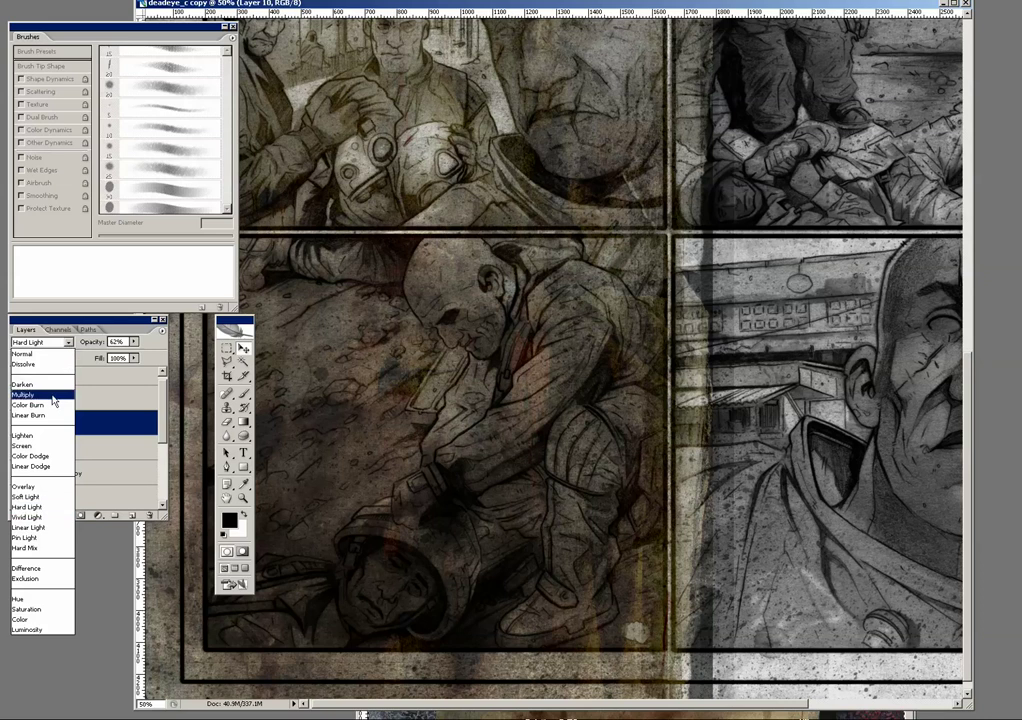
pyautogui.click(57, 390)
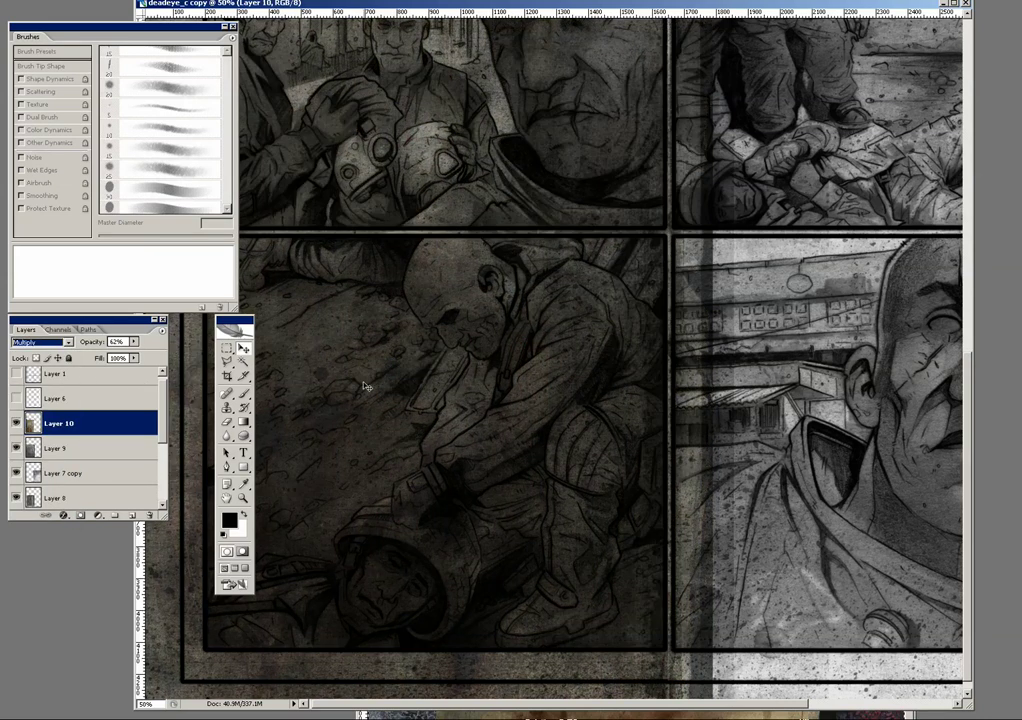
pyautogui.click(135, 344)
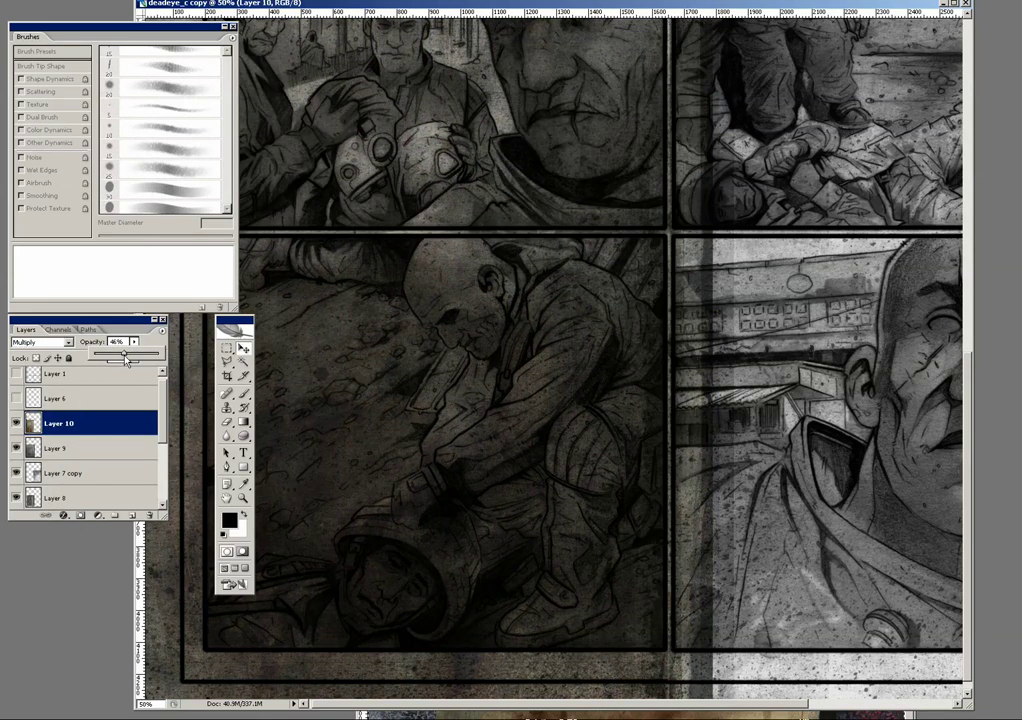
pyautogui.moveTo(126, 360); pyautogui.dragTo(125, 360)
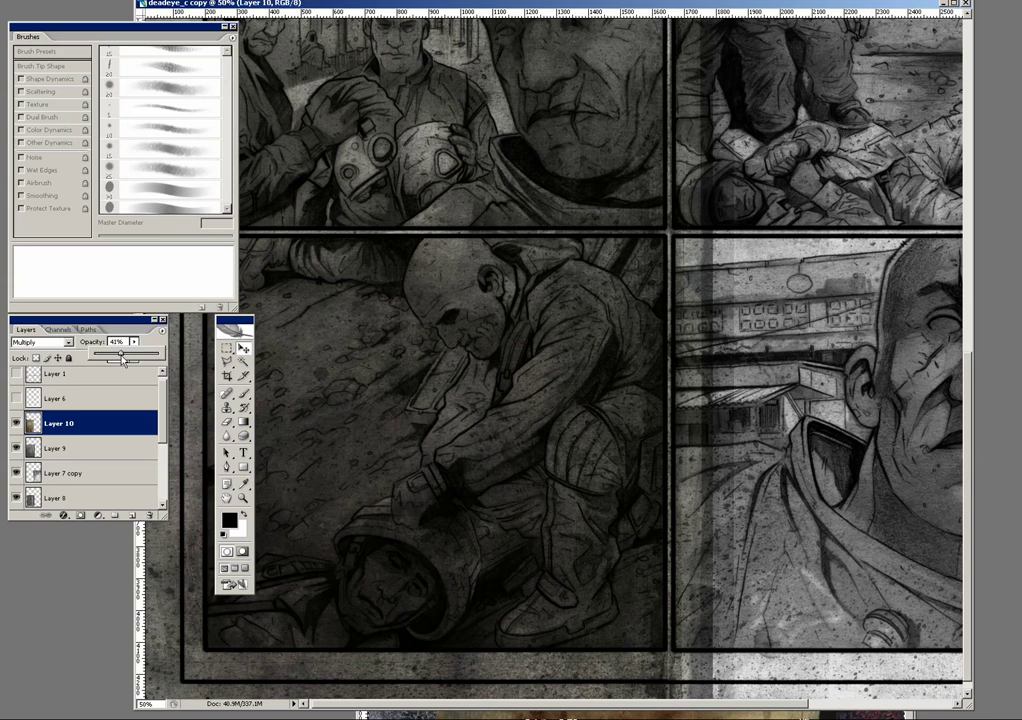
pyautogui.moveTo(538, 269); pyautogui.dragTo(542, 406)
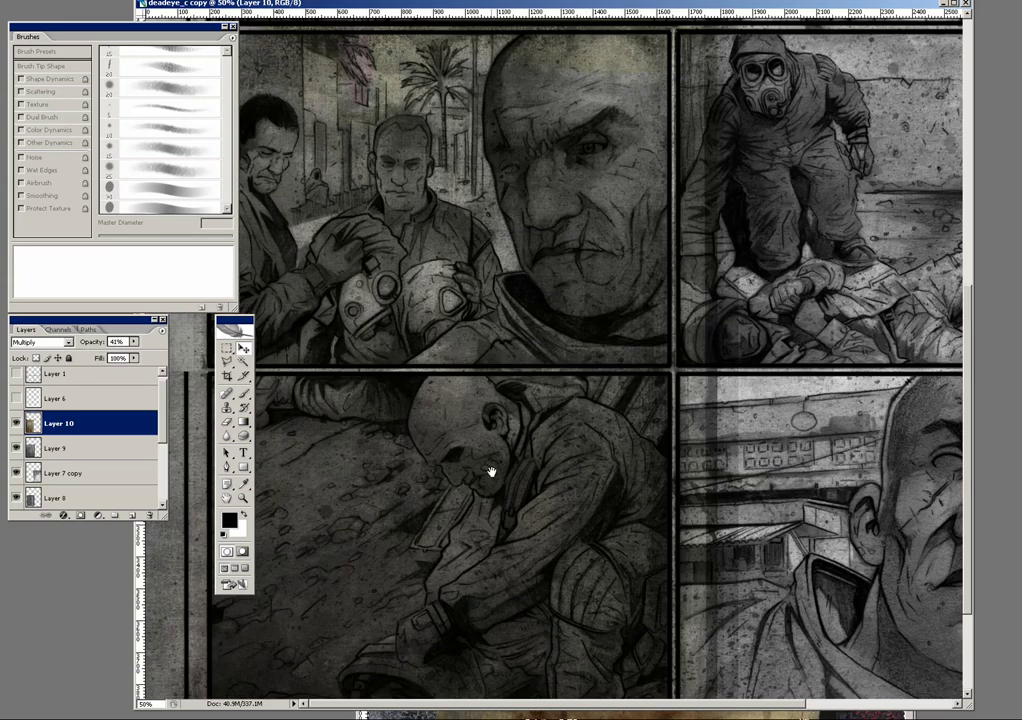
pyautogui.scroll(2, 387, 416)
pyautogui.scroll(-1, 401, 410)
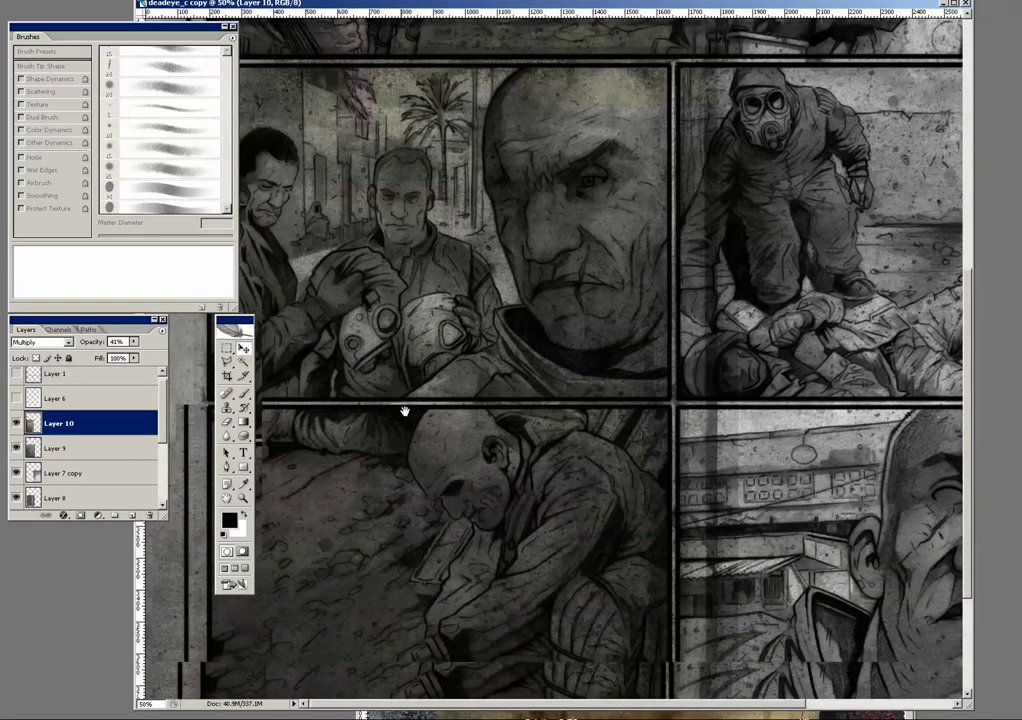
pyautogui.scroll(-3, 430, 420)
pyautogui.scroll(-2, 480, 420)
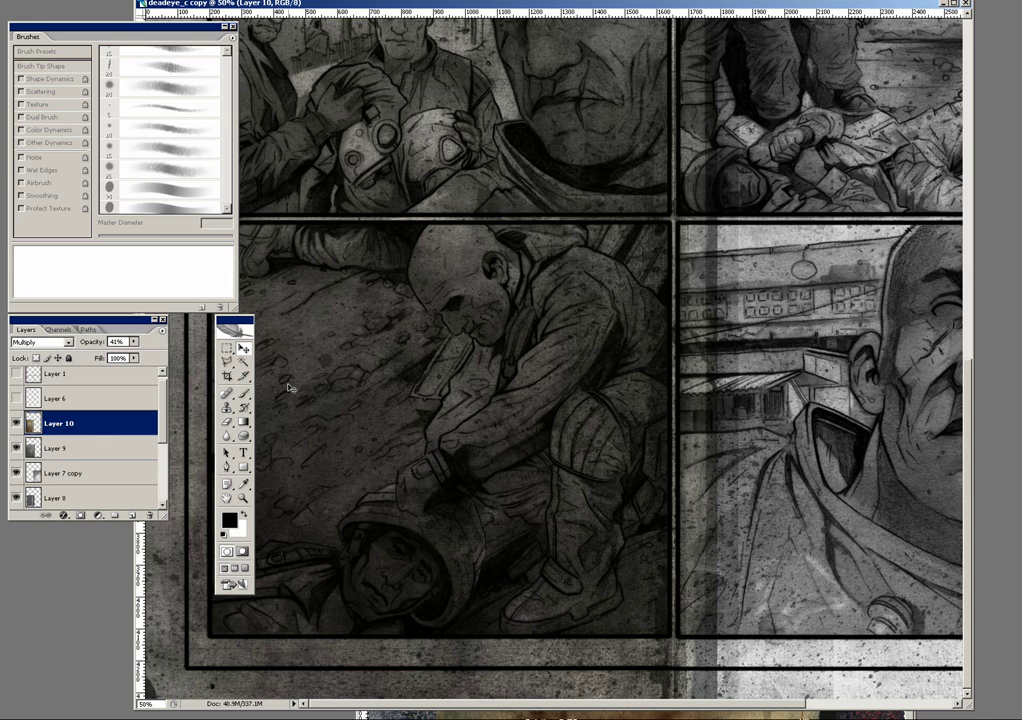
pyautogui.moveTo(133, 341); pyautogui.dragTo(126, 358)
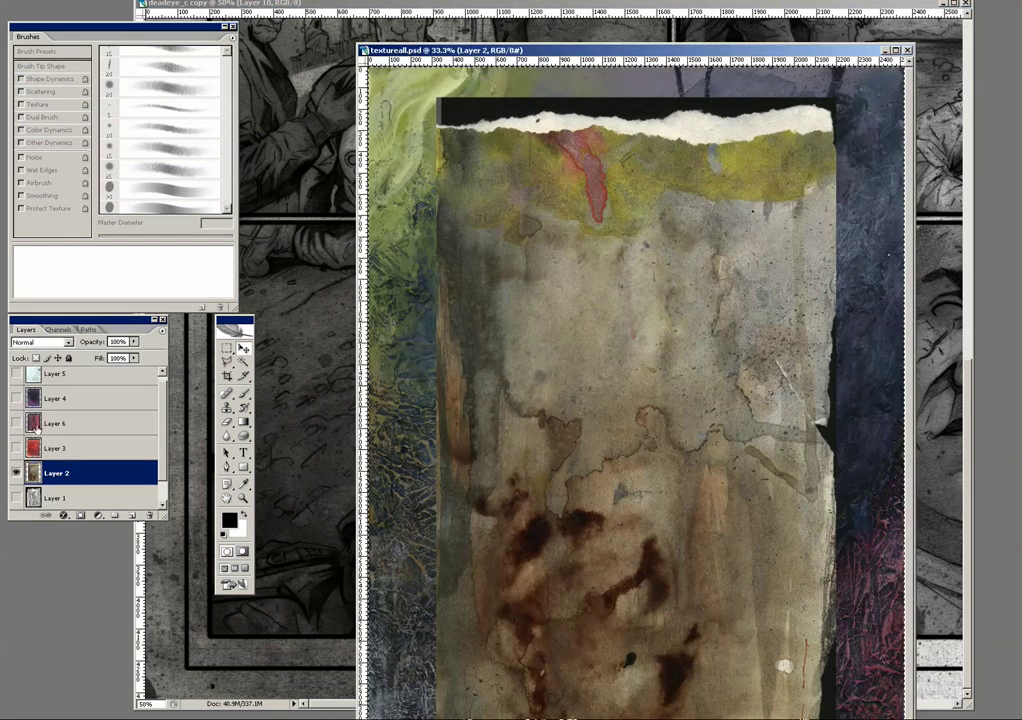
# Step: Show and select the grey paint Layer 1 in textureall.psd and drag it onto the comic page
pyautogui.keyDown('alt'); pyautogui.click(15, 398); pyautogui.keyUp('alt')
pyautogui.keyDown('alt'); pyautogui.click(15, 497); pyautogui.keyUp('alt')
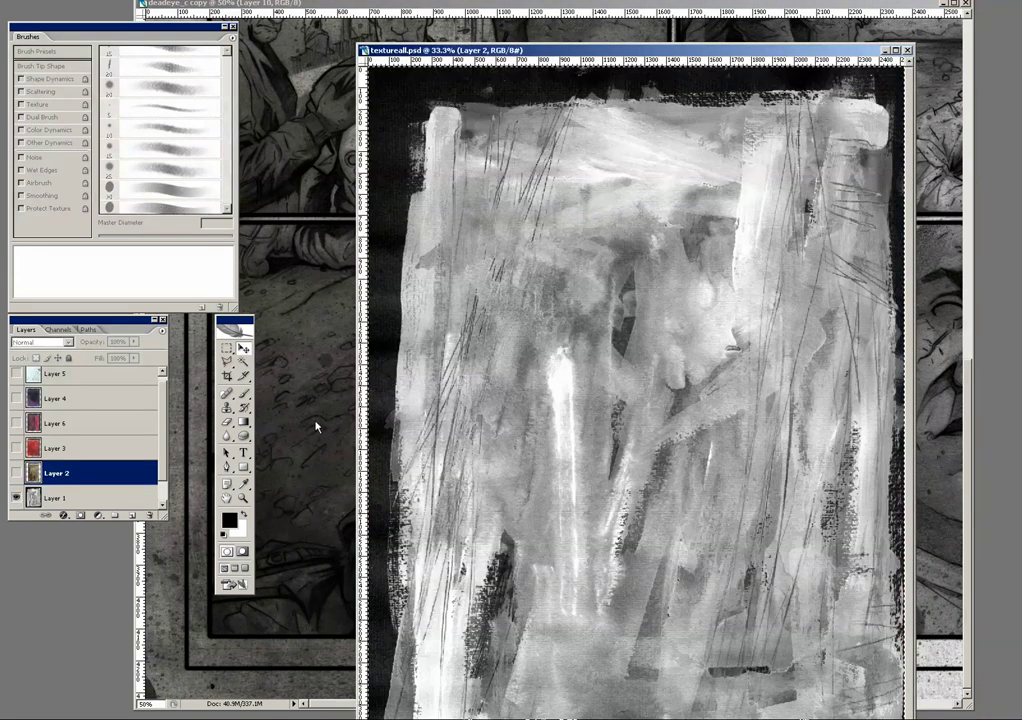
pyautogui.click(90, 492)
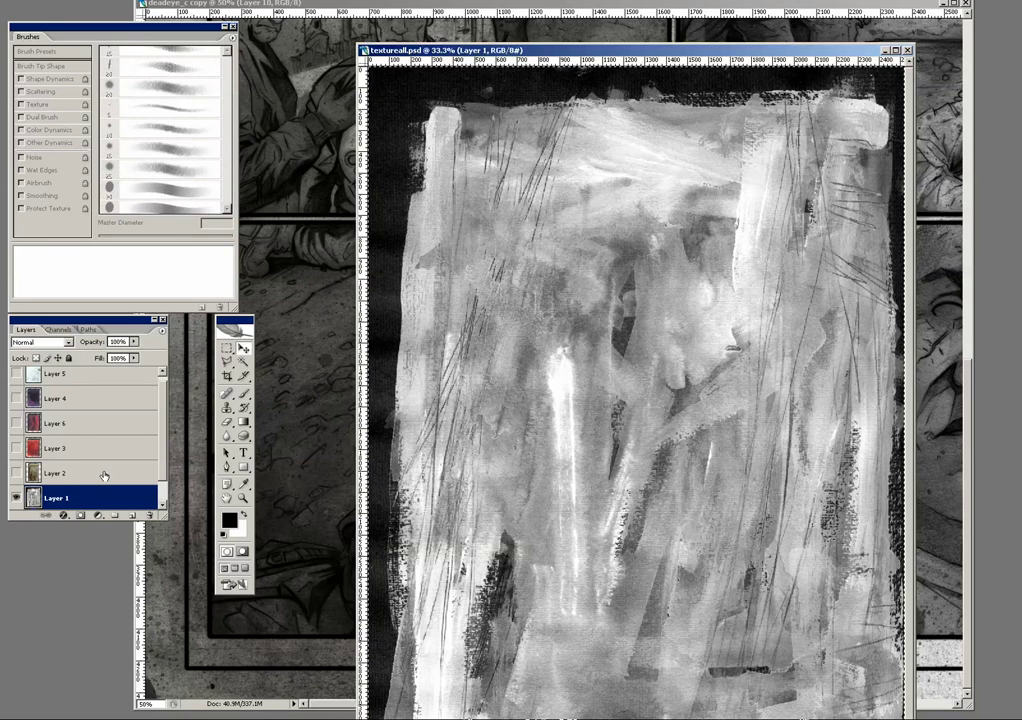
pyautogui.hotkey('alt', 'shift', 'm')
pyautogui.click(340, 40)
pyautogui.moveTo(415, 261); pyautogui.dragTo(355, 226)
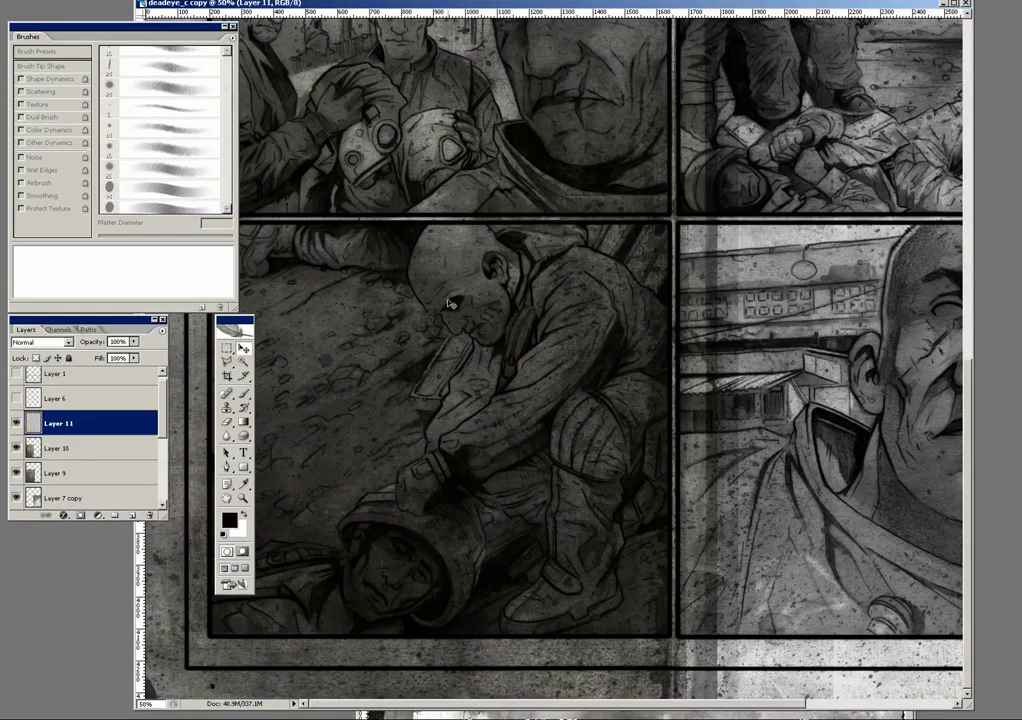
# Step: Shrink the grey texture to panel-column width and move it down over the left panels
pyautogui.hotkey('ctrl', '-')
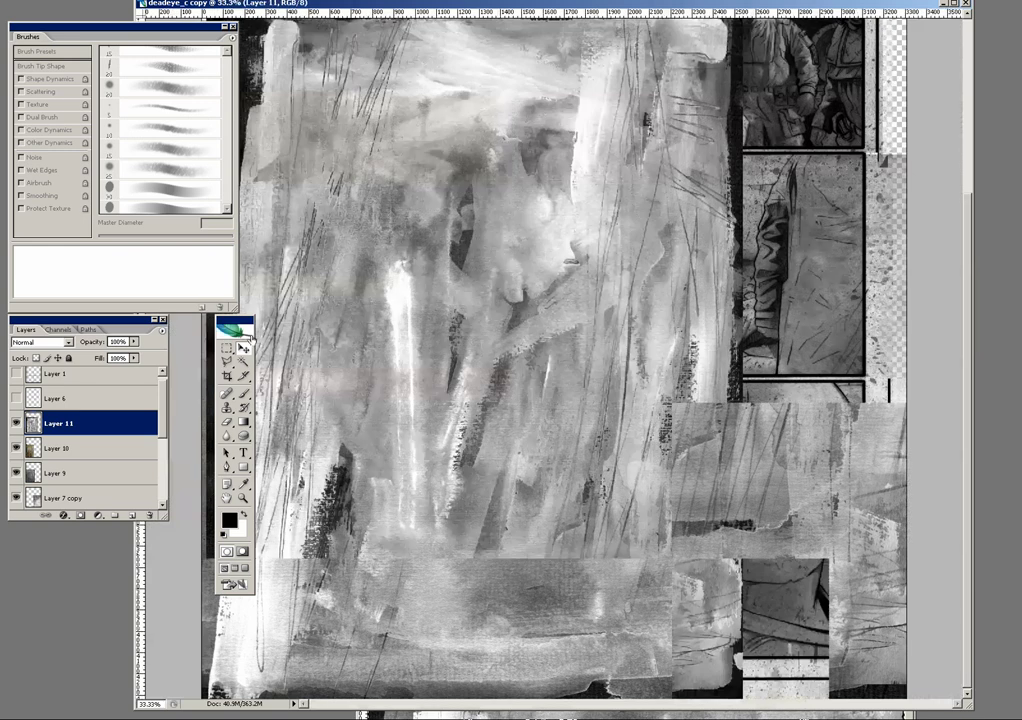
pyautogui.click(40, 2)
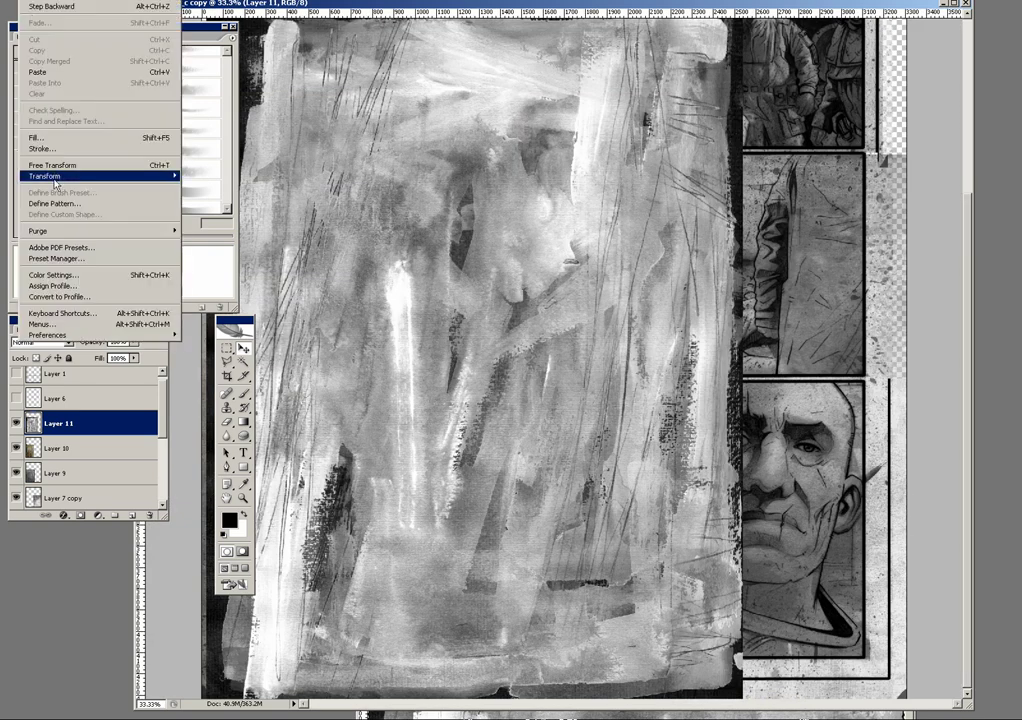
pyautogui.click(68, 171)
pyautogui.click(255, 198)
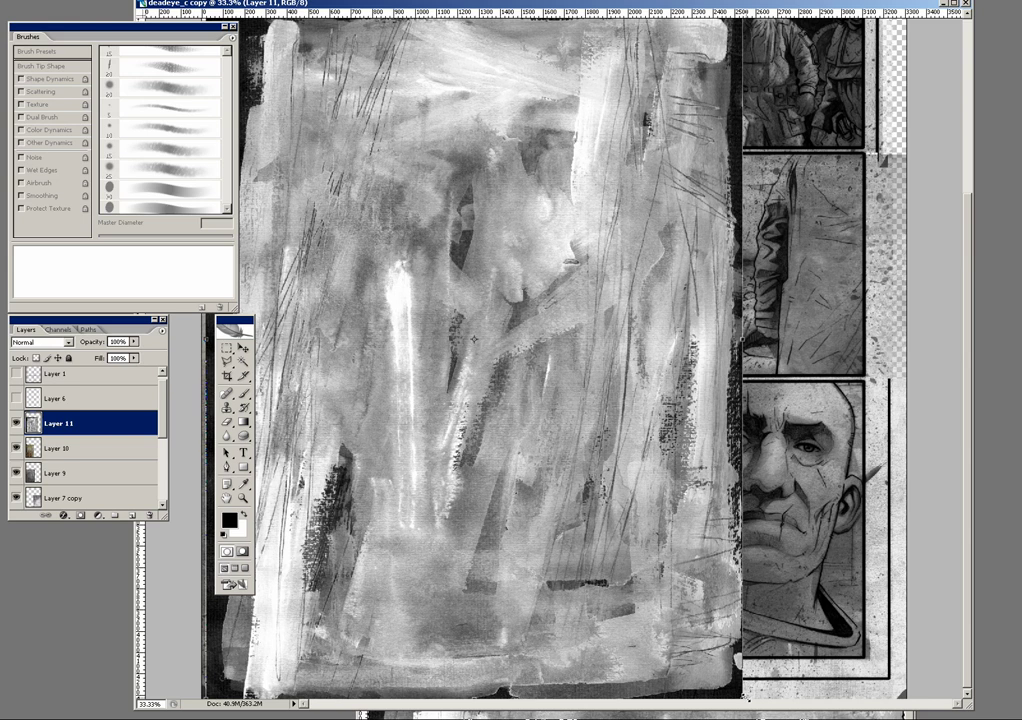
pyautogui.moveTo(741, 697); pyautogui.dragTo(574, 471)
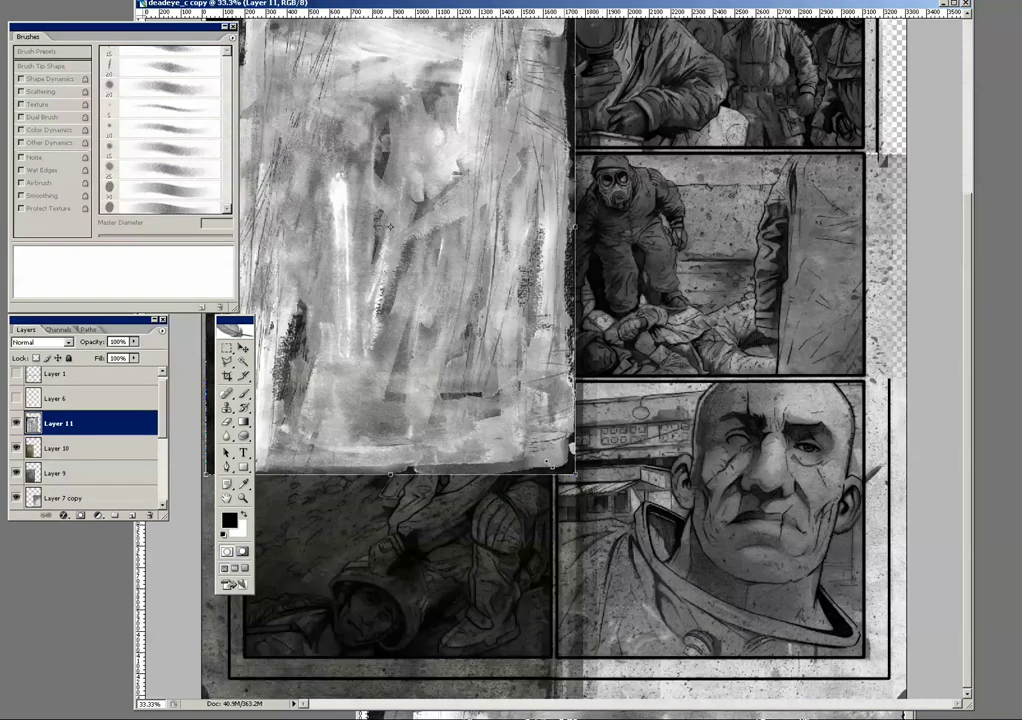
pyautogui.moveTo(516, 353); pyautogui.dragTo(506, 572)
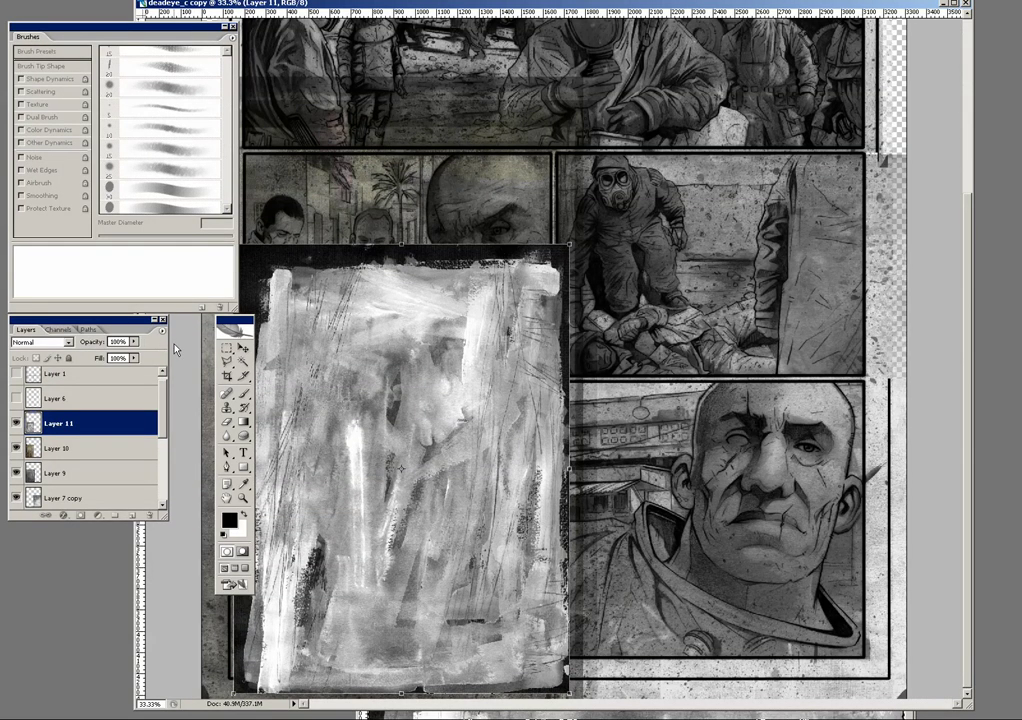
pyautogui.press('Return')
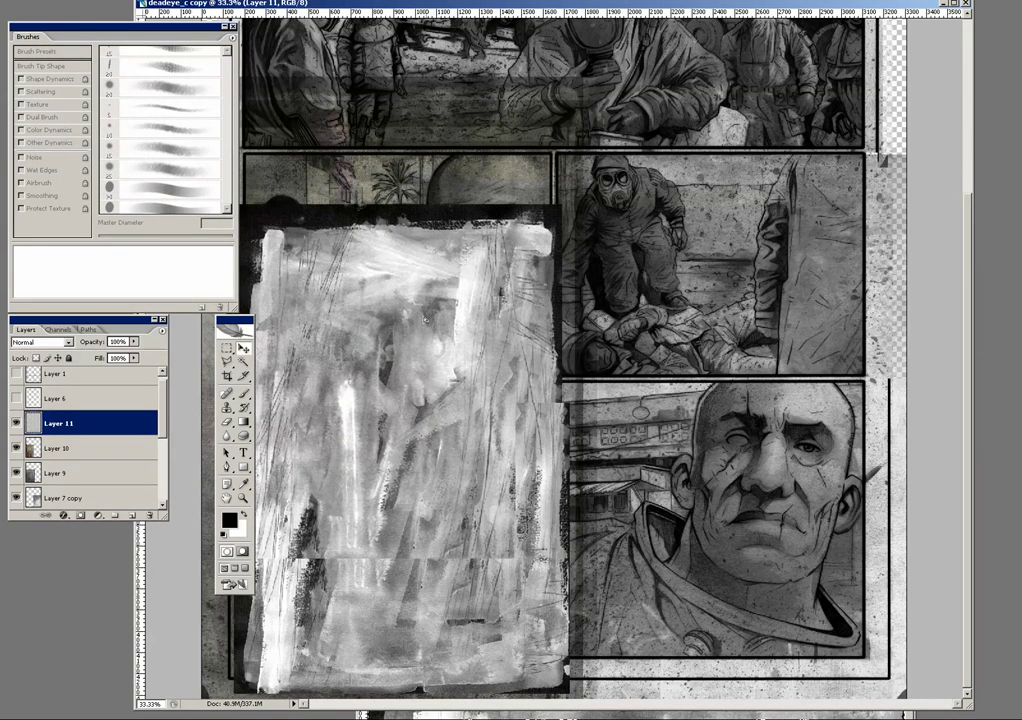
# Step: Blend Layer 11 in Soft Light and stretch it taller over the left-hand middle and lower panels
pyautogui.click(40, 342)
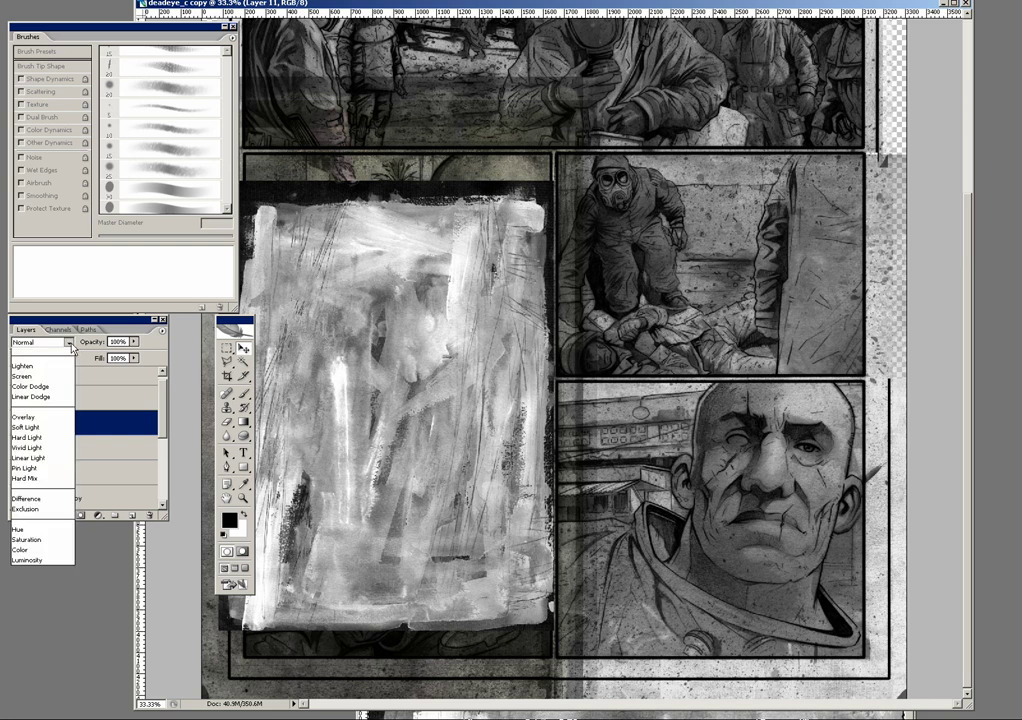
pyautogui.click(64, 498)
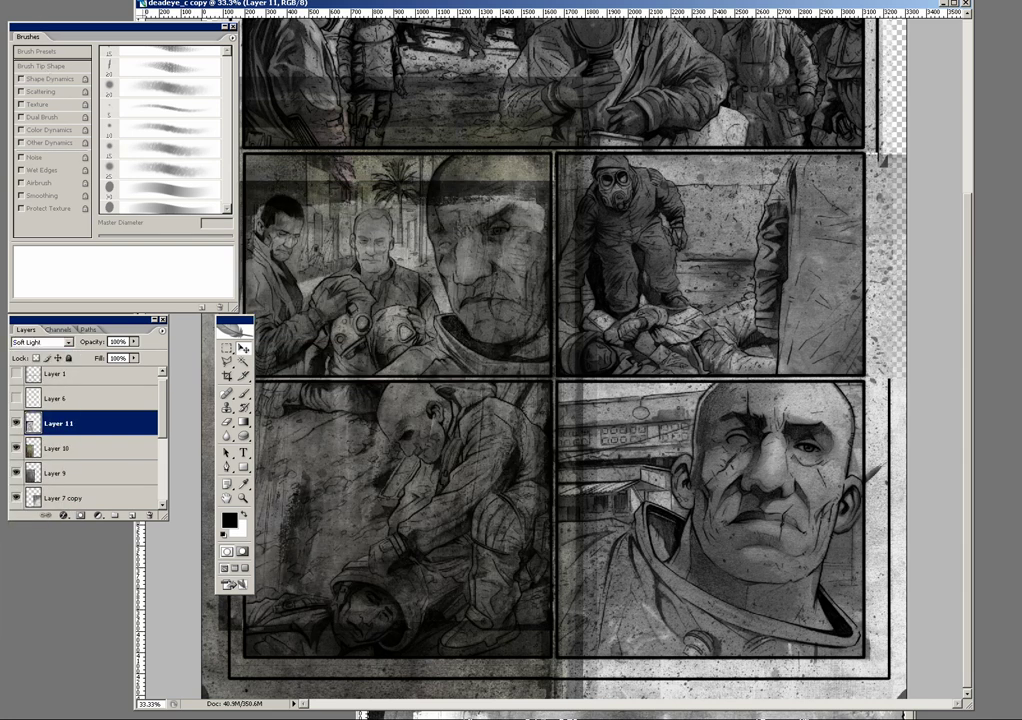
pyautogui.hotkey('alt', 'e')
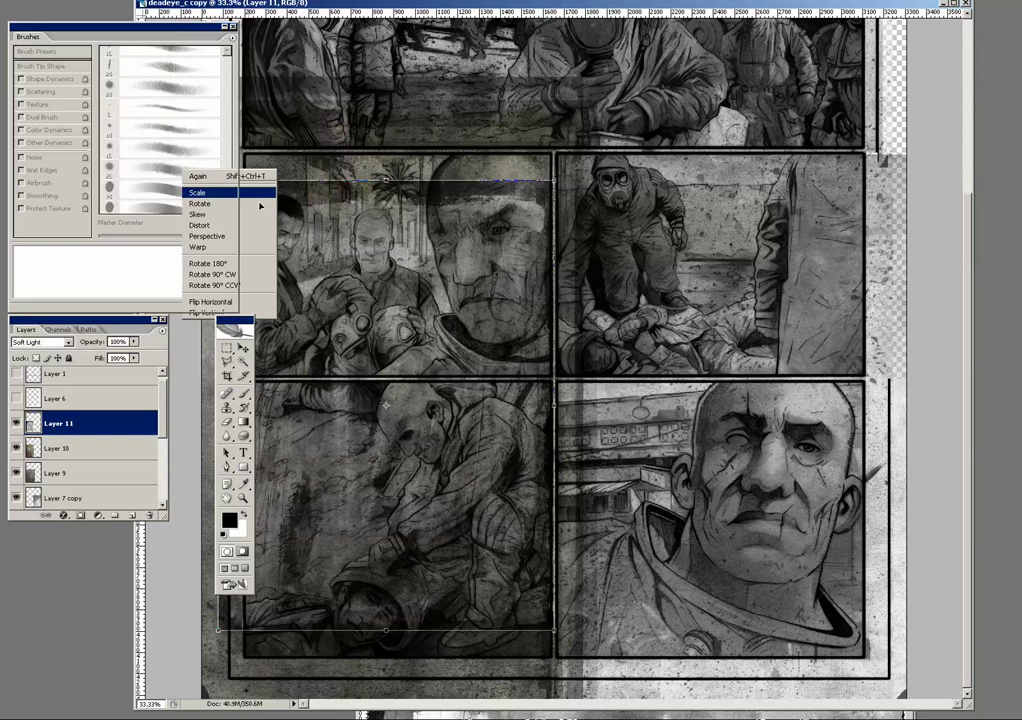
pyautogui.click(230, 194)
pyautogui.moveTo(385, 181); pyautogui.dragTo(386, 133)
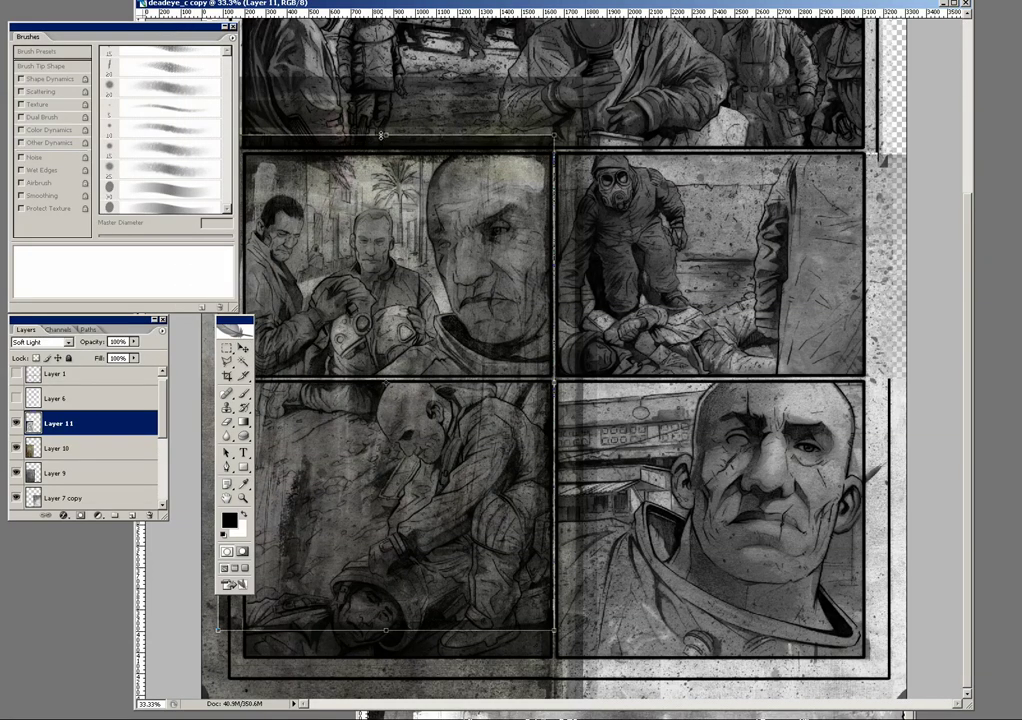
pyautogui.moveTo(549, 632); pyautogui.dragTo(550, 657)
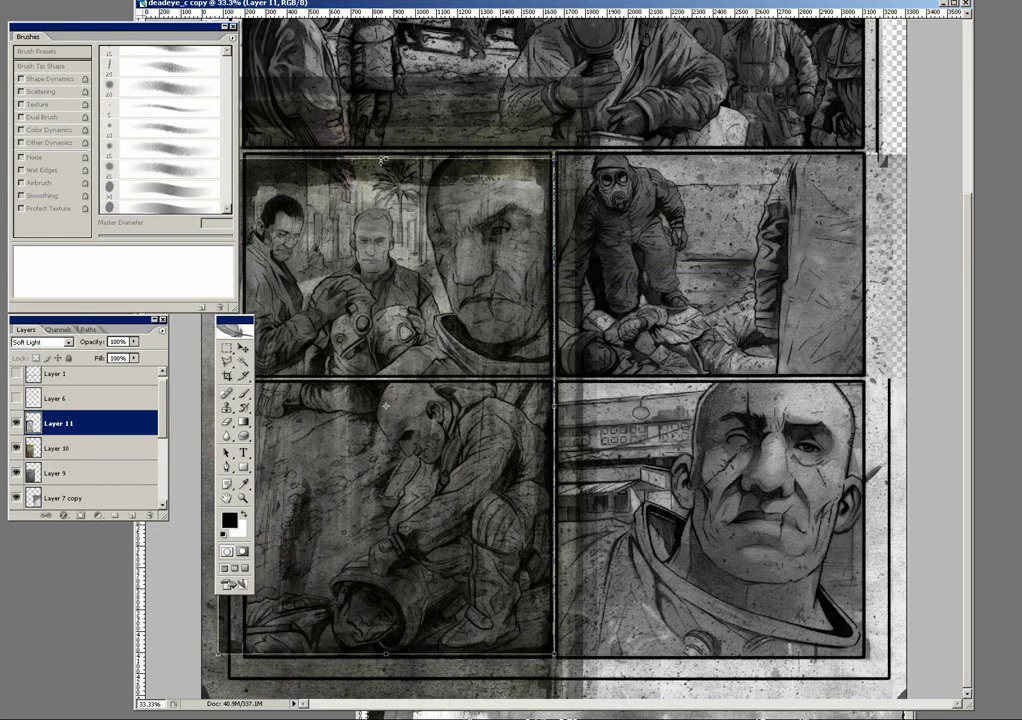
pyautogui.moveTo(383, 158); pyautogui.dragTo(385, 115)
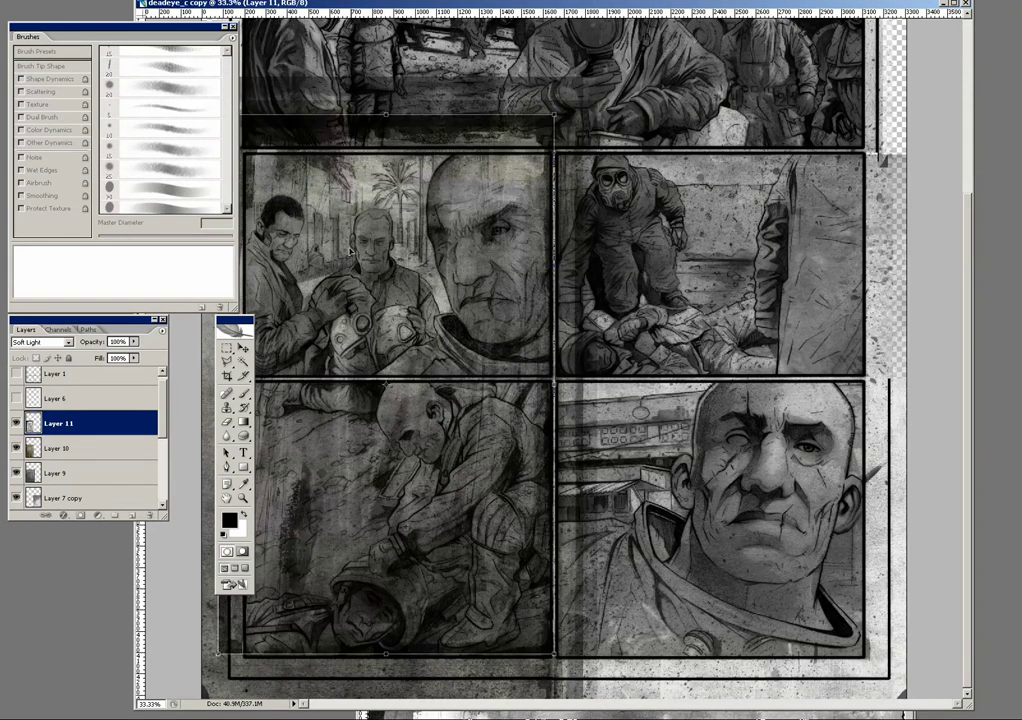
pyautogui.scroll(1, 260, 158)
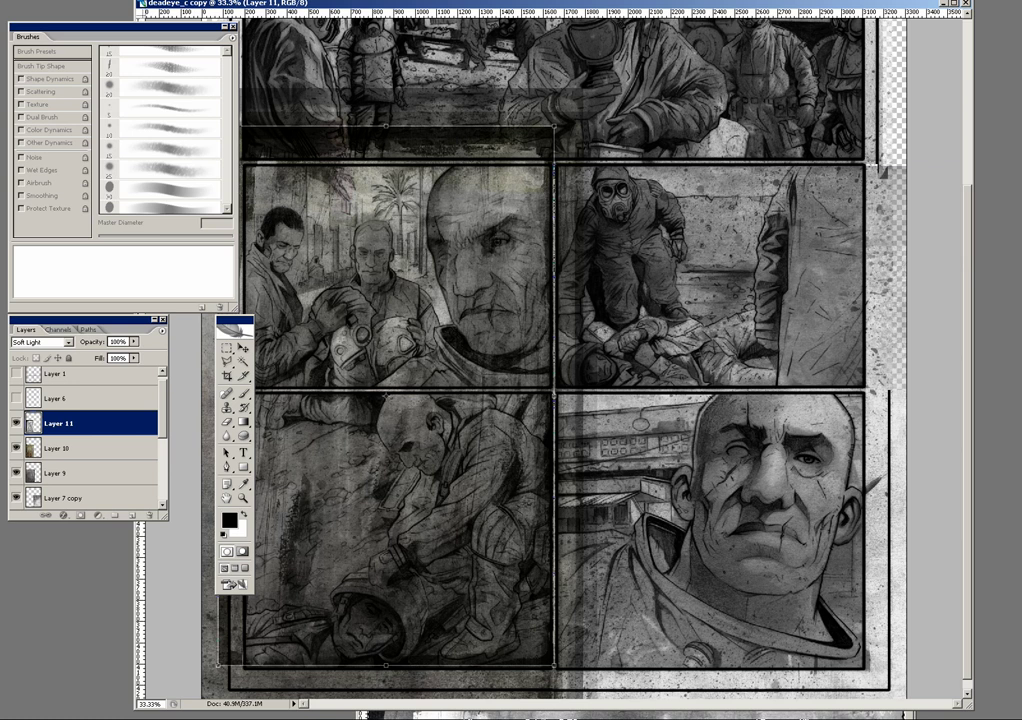
pyautogui.moveTo(262, 9); pyautogui.dragTo(354, 42)
# Step: Stretch the Layer 11 texture slightly further left and apply the transform
pyautogui.hotkey('ctrl', '+')
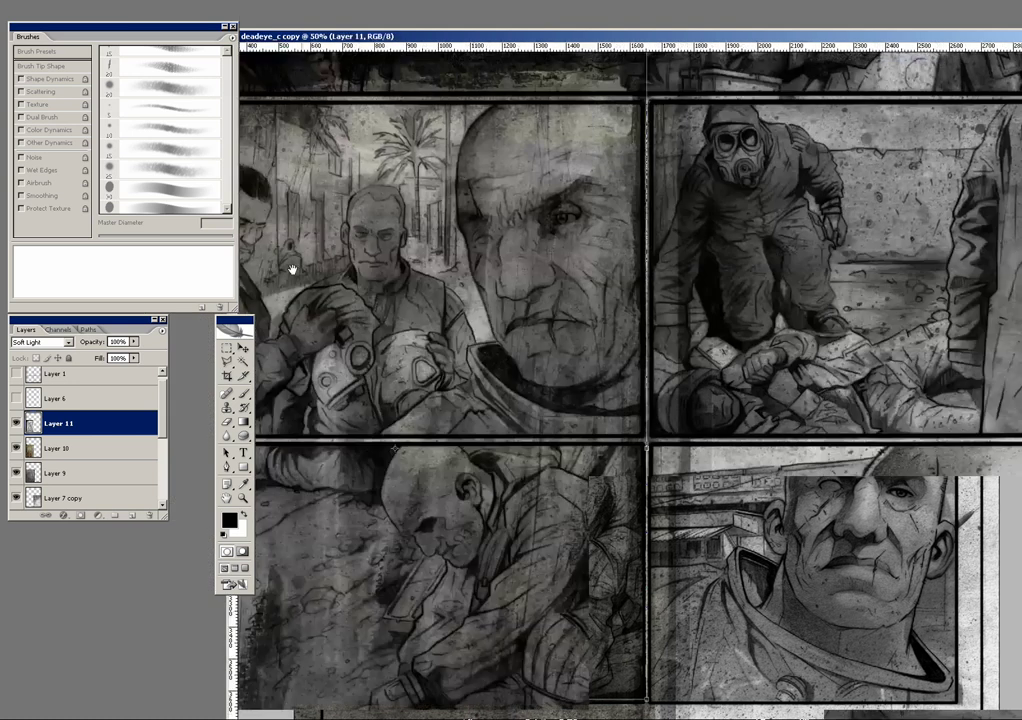
pyautogui.scroll(3, 327, 326)
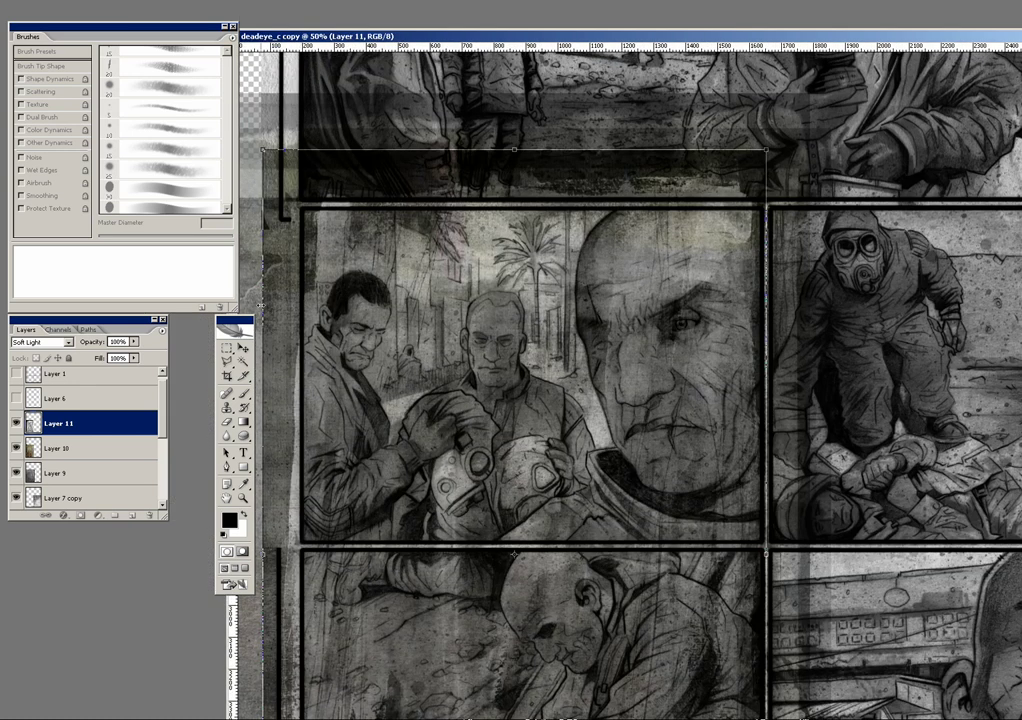
pyautogui.moveTo(260, 305); pyautogui.dragTo(254, 305)
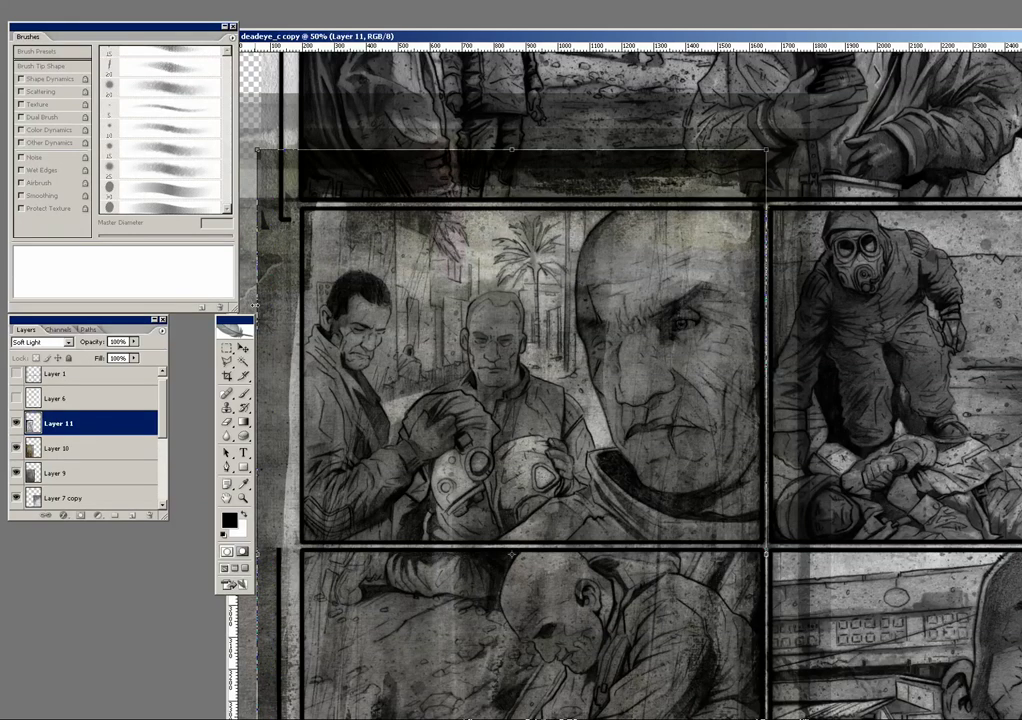
pyautogui.press('Return')
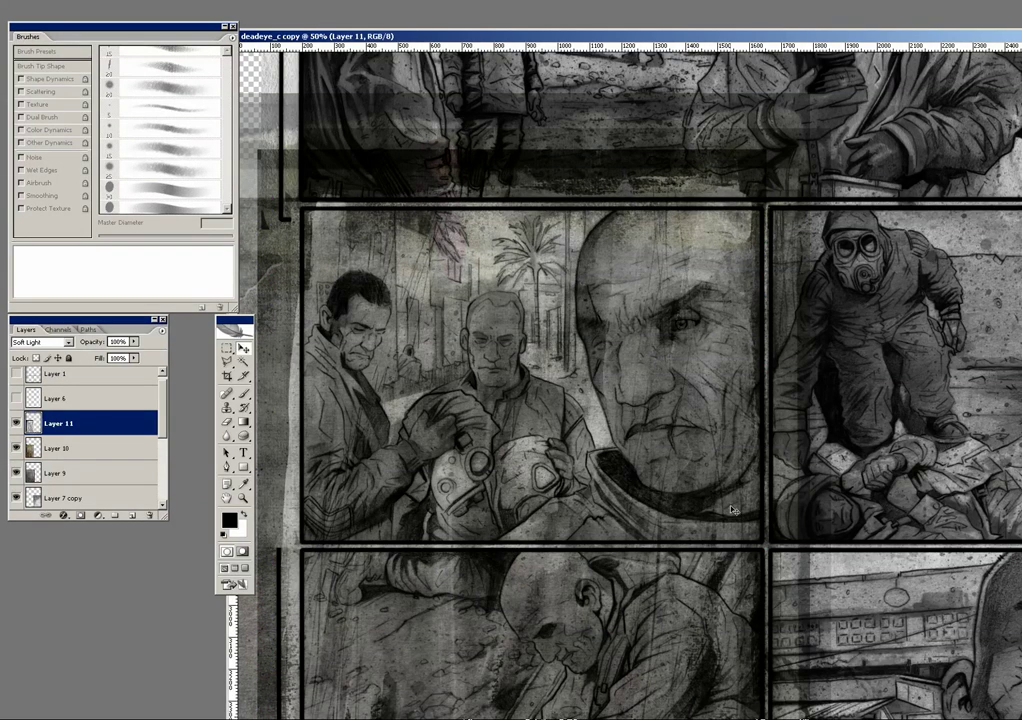
pyautogui.hotkey('ctrl', '-')
pyautogui.scroll(-2, 566, 403)
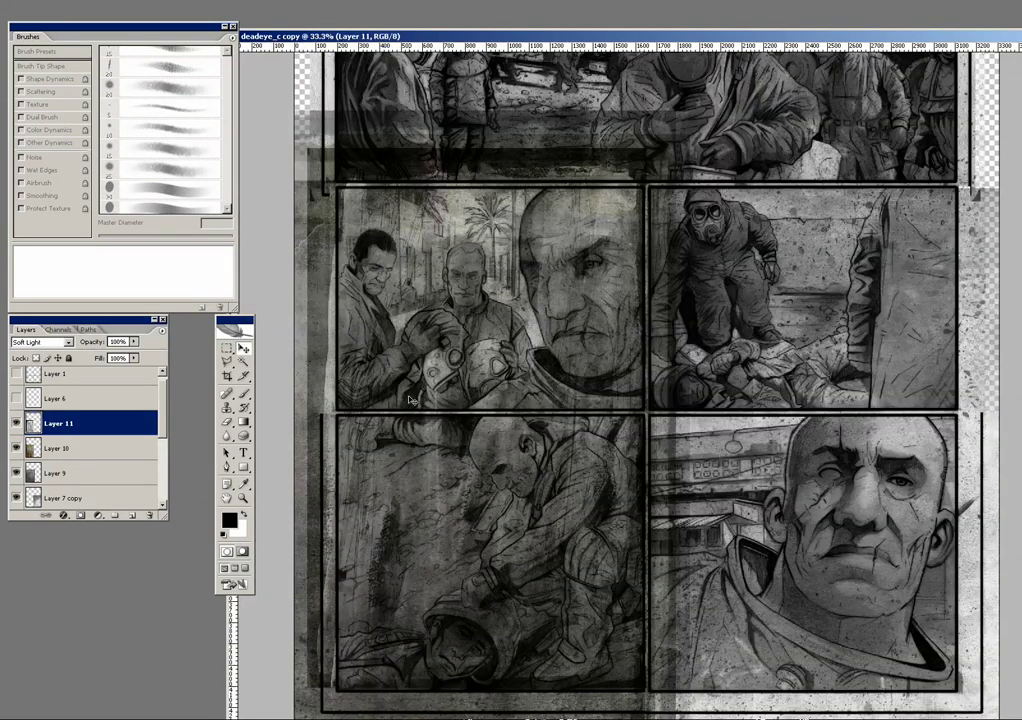
# Step: Try Multiply blending on Layer 11 with opacity around 67%
pyautogui.click(45, 342)
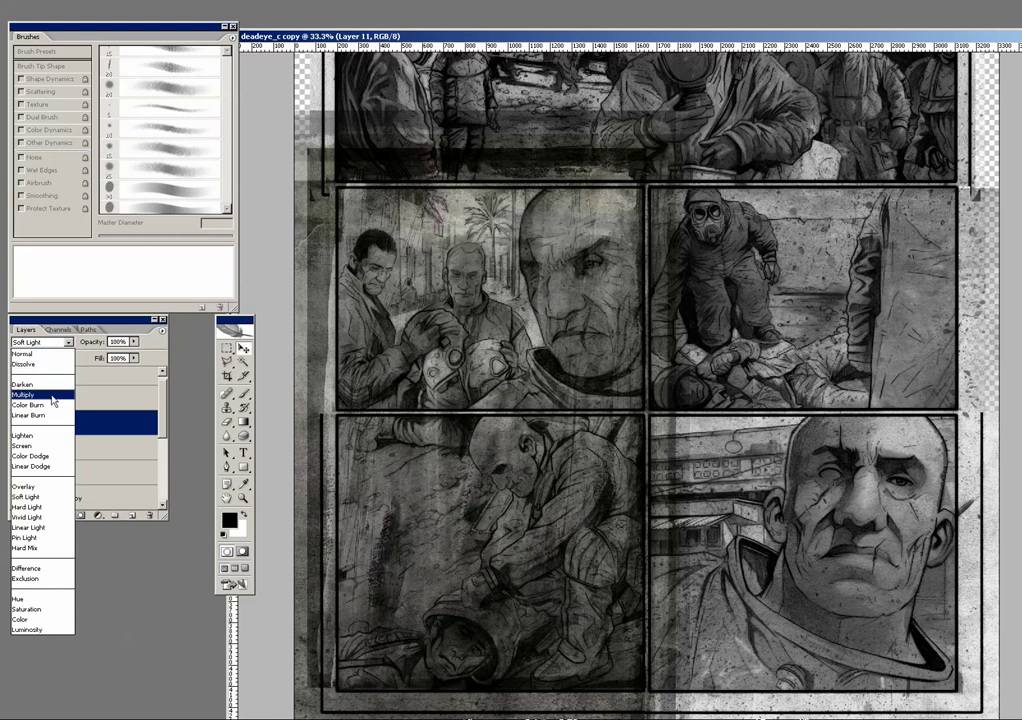
pyautogui.click(50, 400)
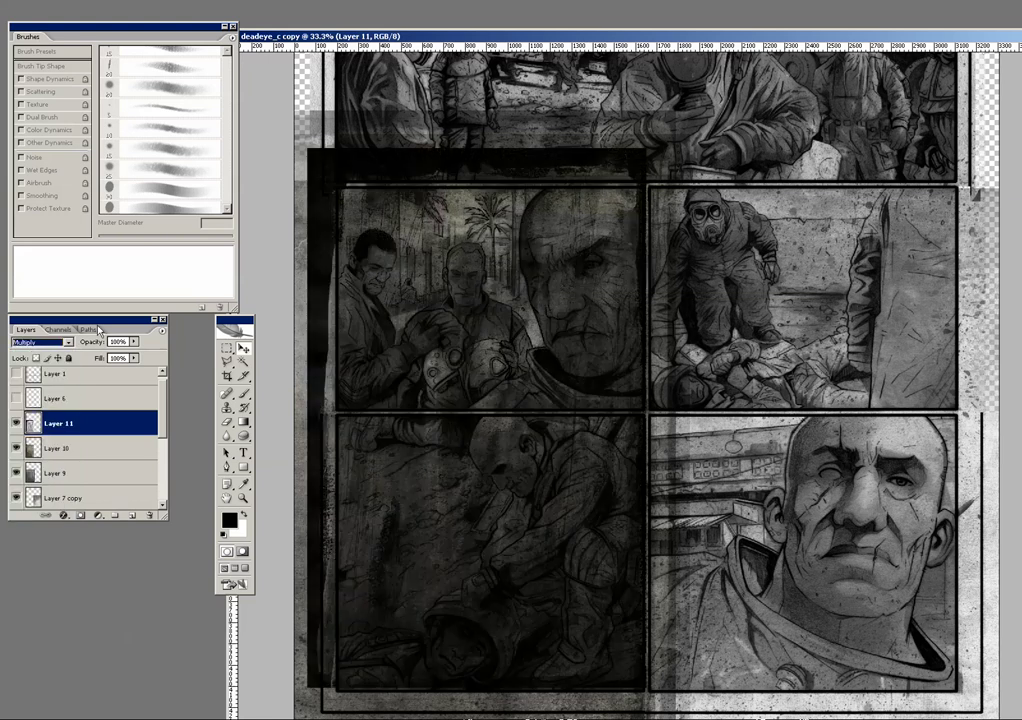
pyautogui.moveTo(134, 341); pyautogui.dragTo(112, 356)
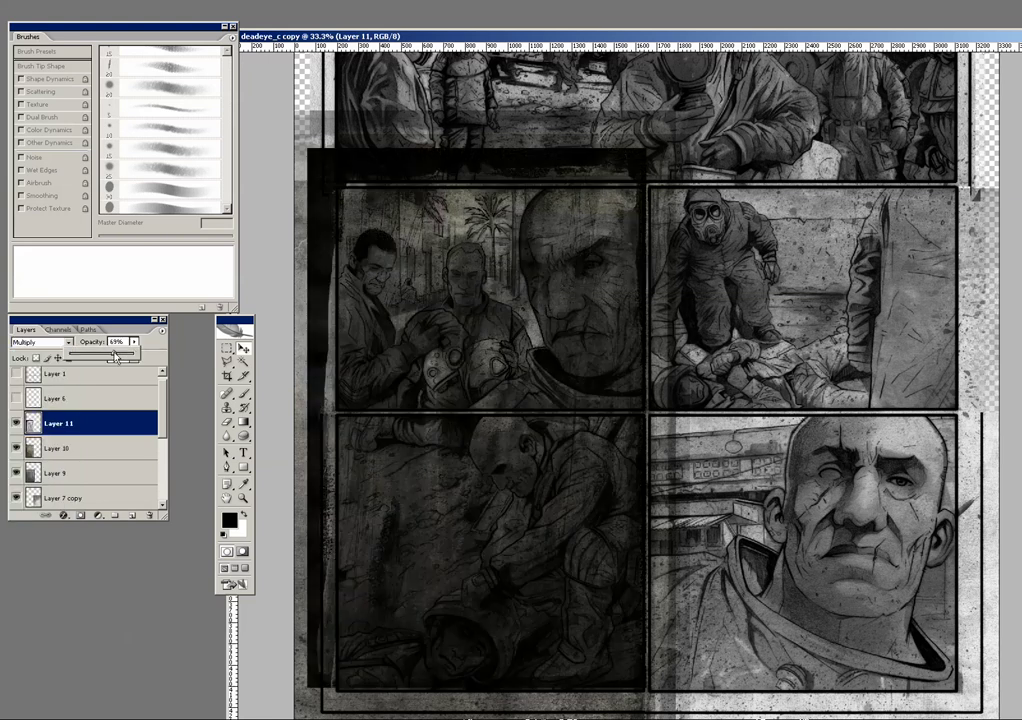
pyautogui.moveTo(520, 36); pyautogui.dragTo(410, 12)
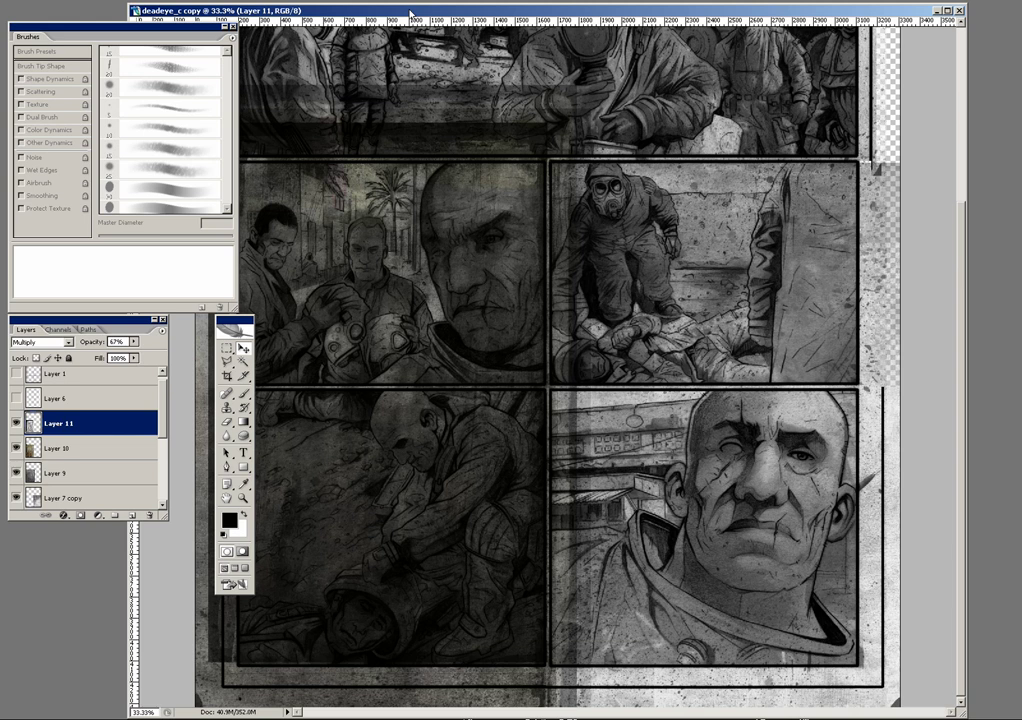
# Step: Switch Layer 11 back to Soft Light and set its opacity to about 65%
pyautogui.hotkey('ctrl', '+')
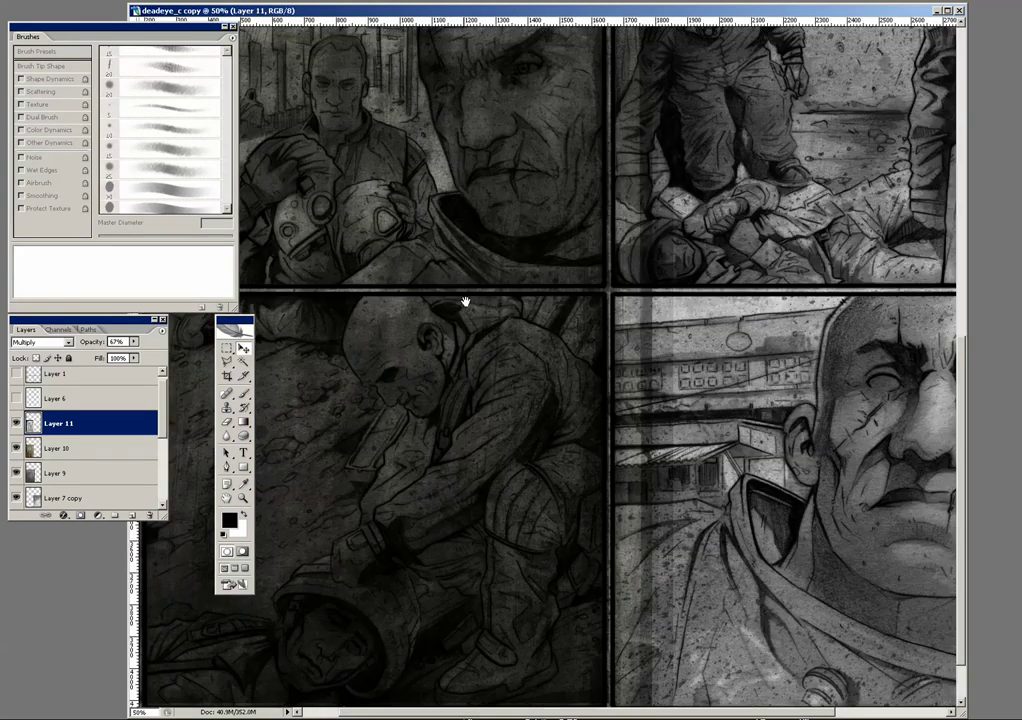
pyautogui.click(40, 342)
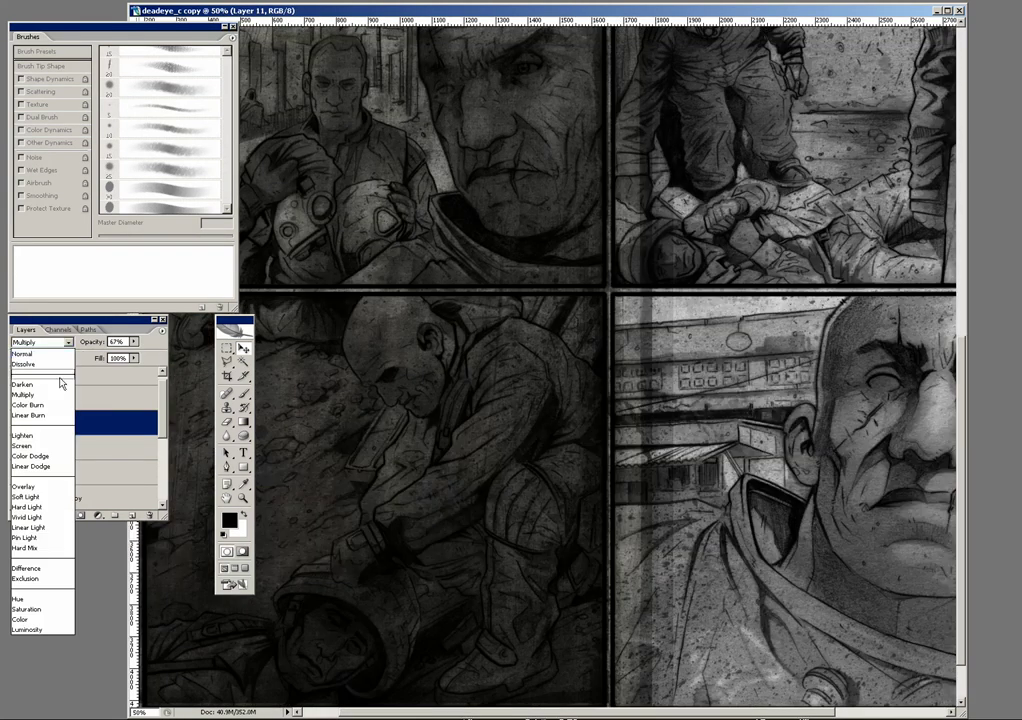
pyautogui.click(47, 497)
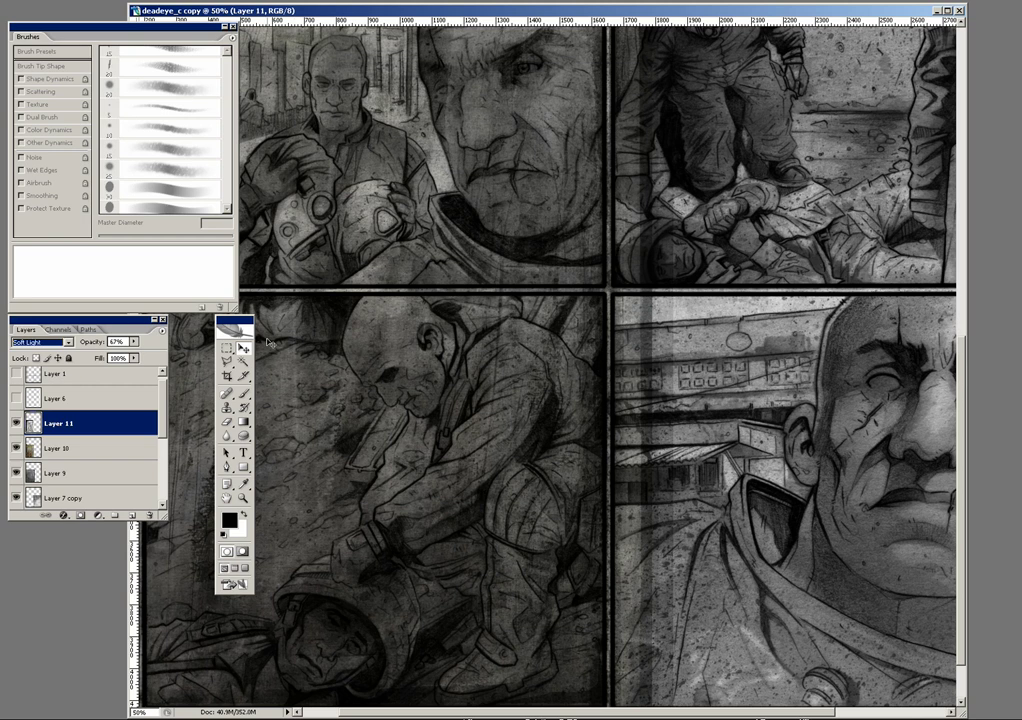
pyautogui.click(68, 342)
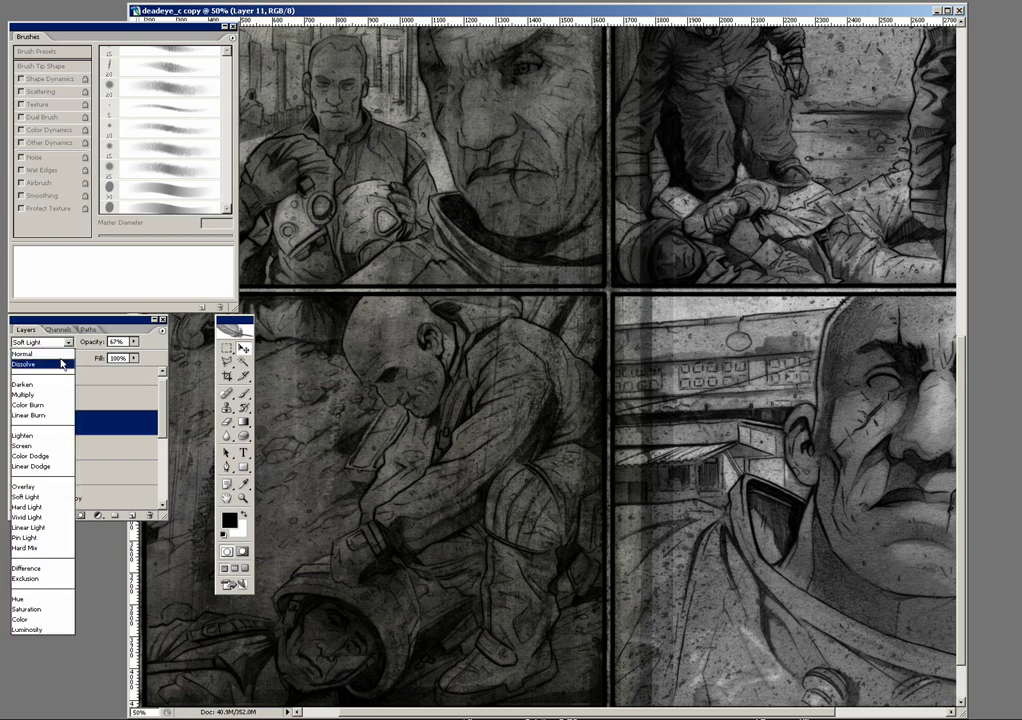
pyautogui.click(133, 342)
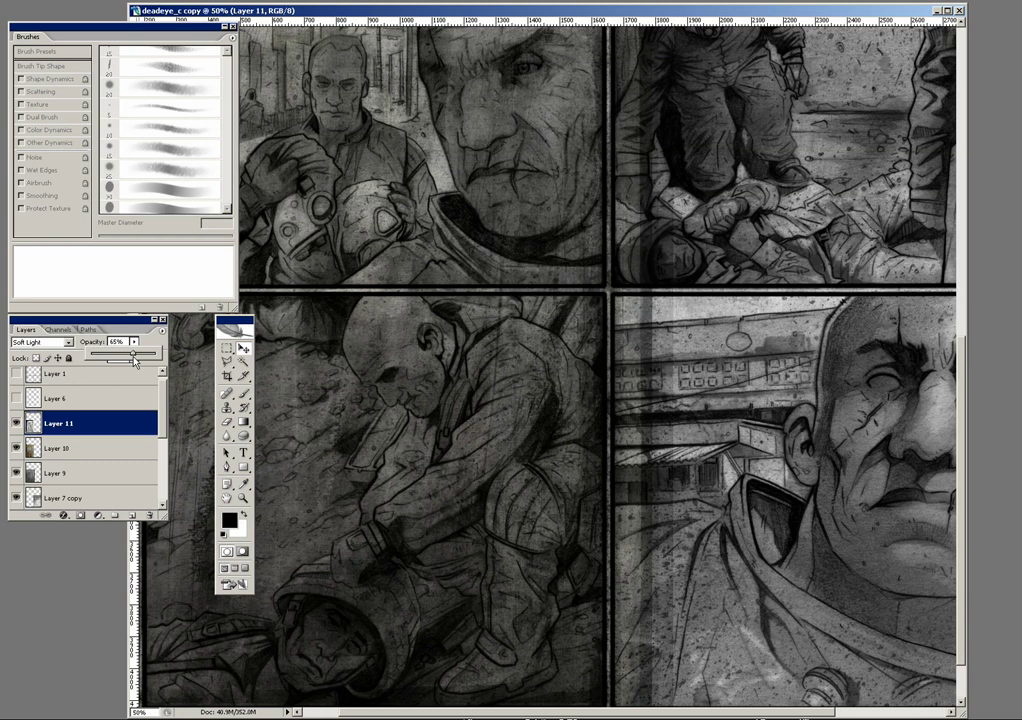
pyautogui.moveTo(169, 386); pyautogui.dragTo(170, 462)
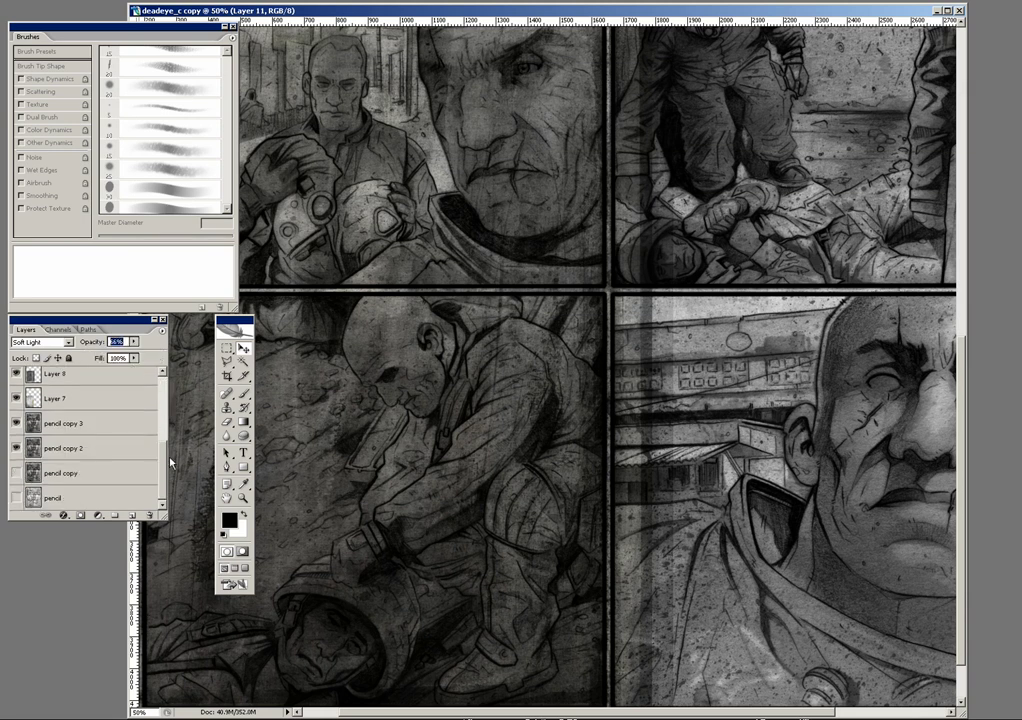
# Step: Duplicate pencil copy 2, hide the original, and Merge Visible into pencil copy 4
pyautogui.moveTo(104, 452); pyautogui.dragTo(129, 515)
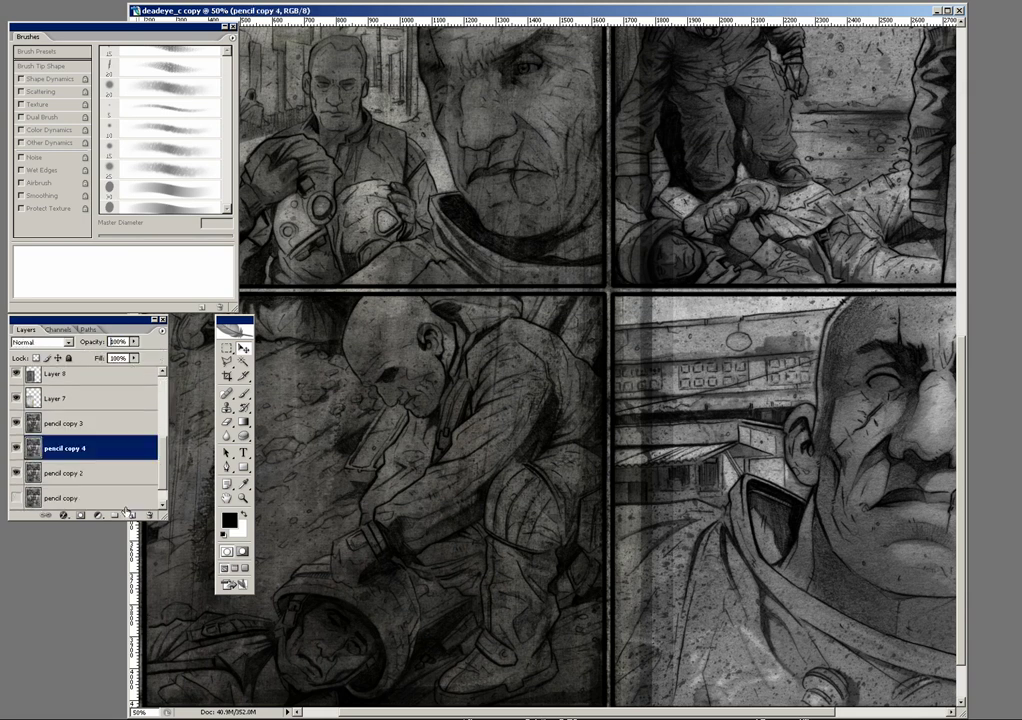
pyautogui.click(15, 473)
pyautogui.click(162, 330)
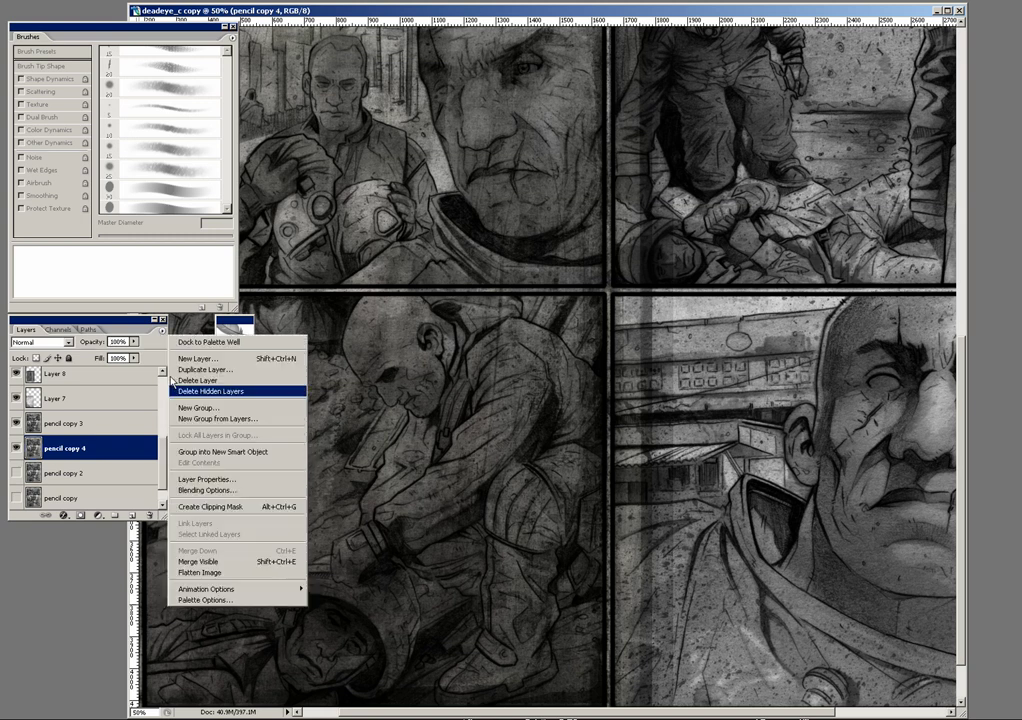
pyautogui.click(204, 566)
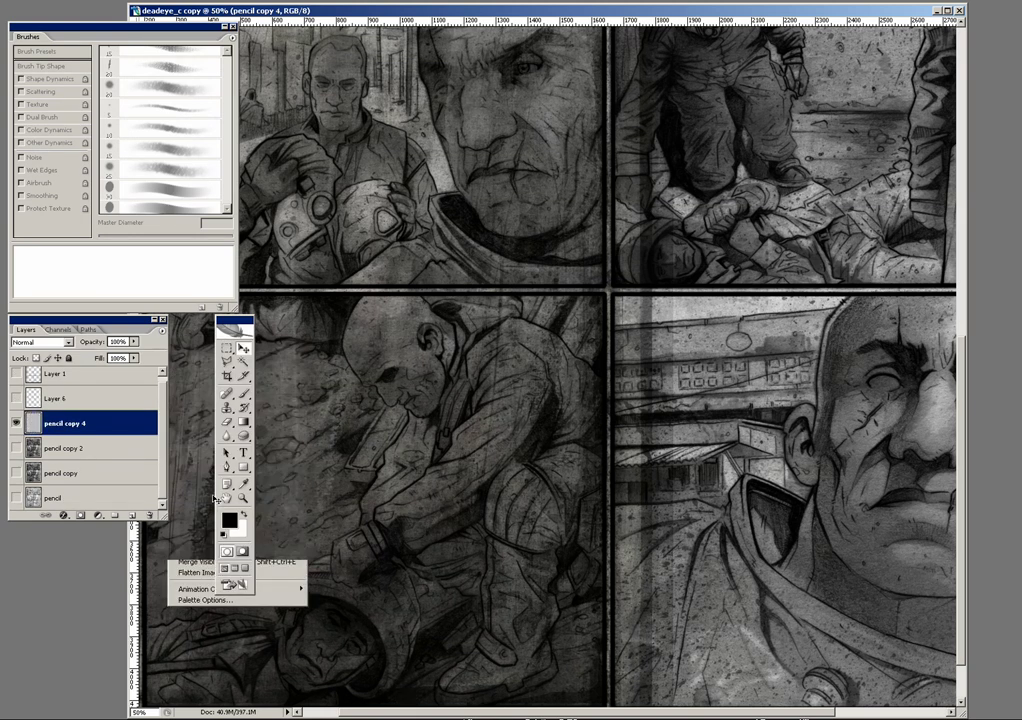
# Step: Toggle pencil copy 4 off and on to compare, then zoom out to the whole page
pyautogui.click(15, 424)
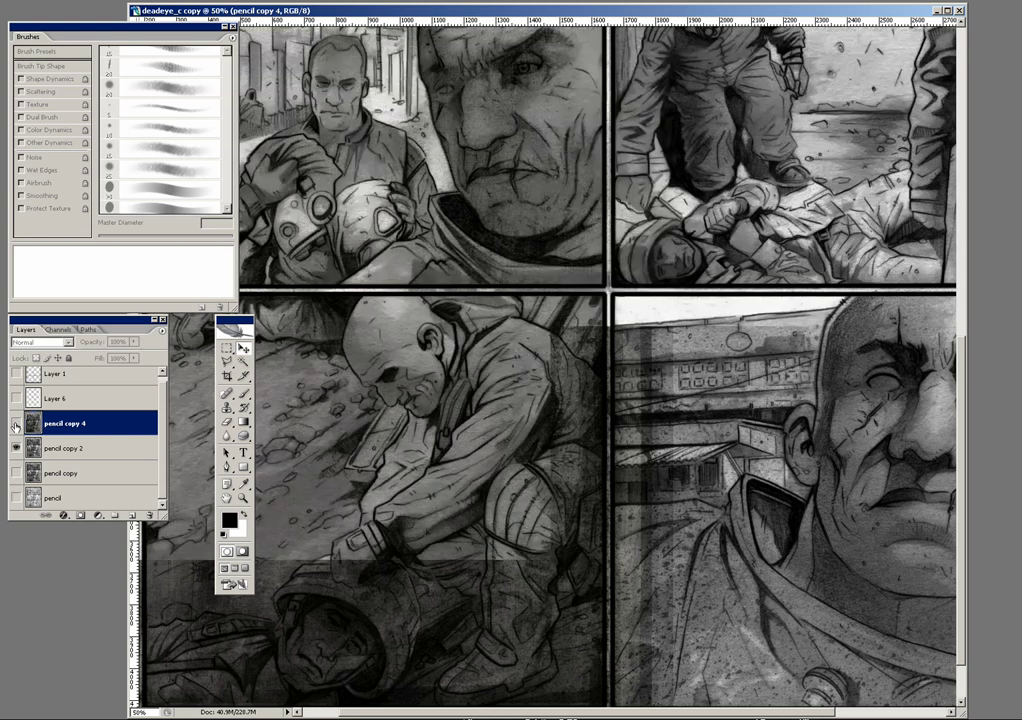
pyautogui.click(15, 424)
pyautogui.click(15, 424)
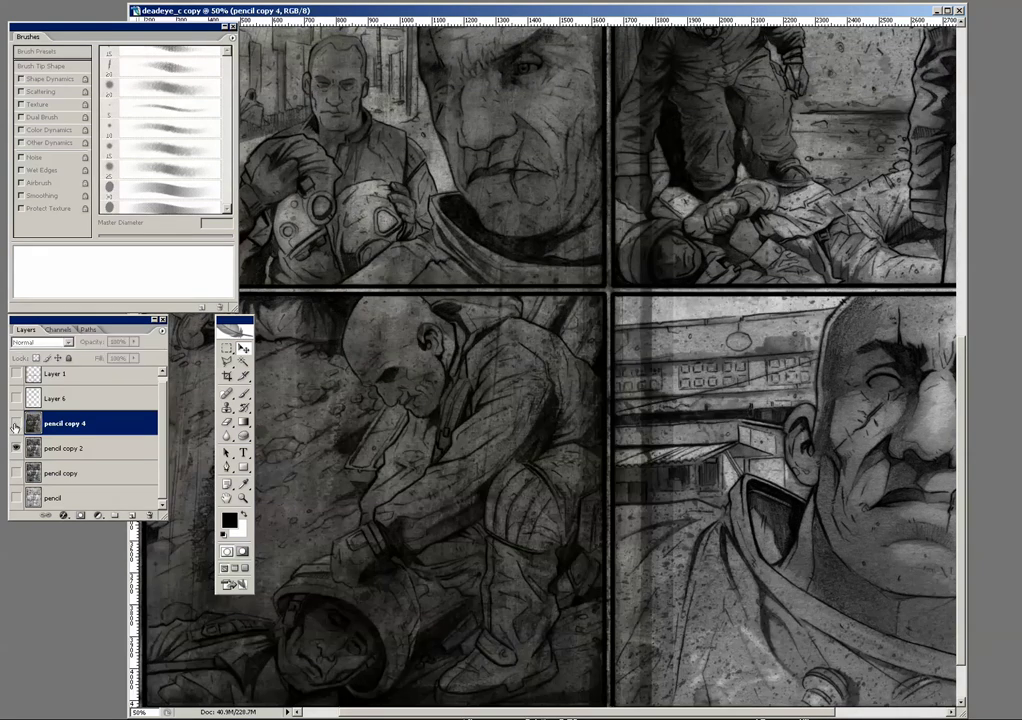
pyautogui.click(15, 424)
pyautogui.hotkey('ctrl', '-')
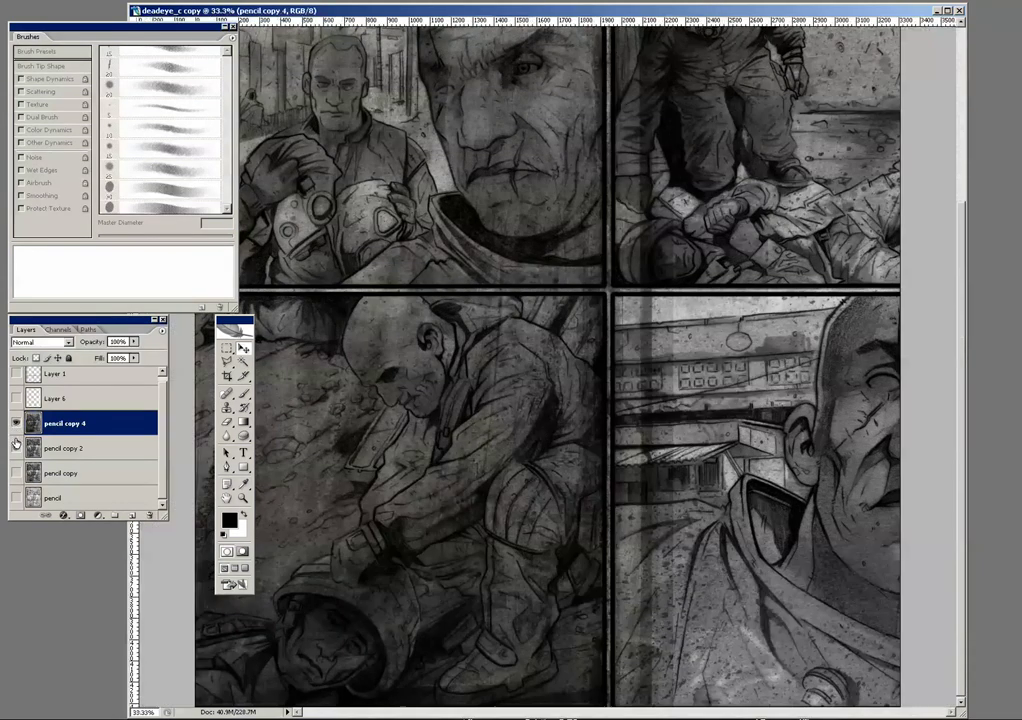
pyautogui.hotkey('ctrl', '-')
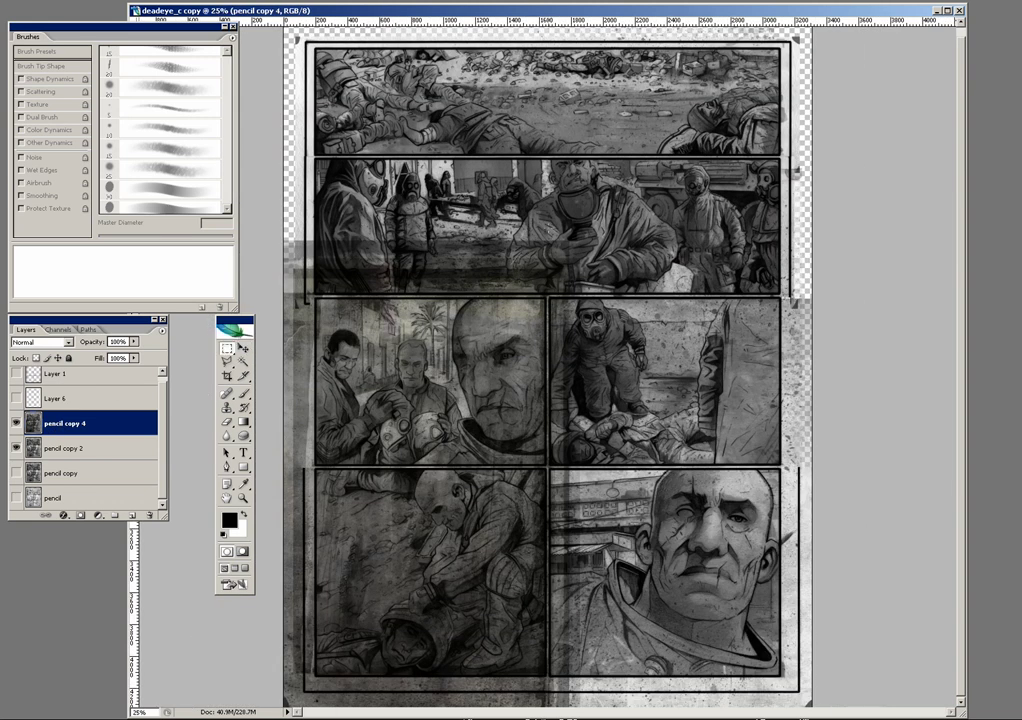
# Step: Select the second panel with the Rectangular Marquee and delete its texture overlay
pyautogui.click(226, 348)
pyautogui.moveTo(348, 192); pyautogui.dragTo(745, 282)
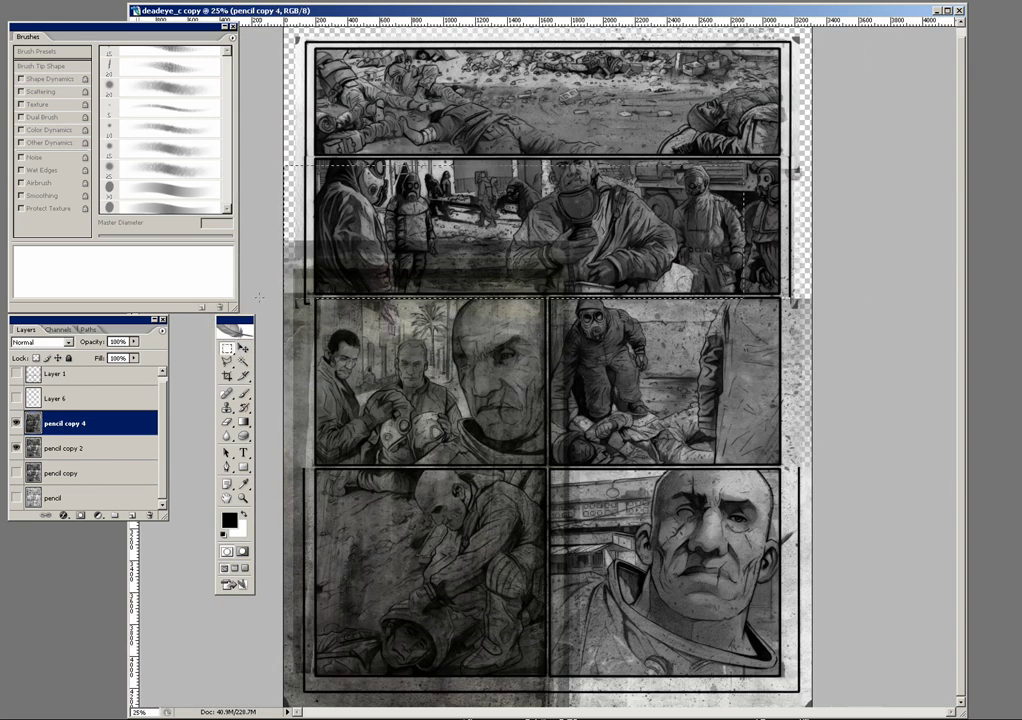
pyautogui.moveTo(287, 165); pyautogui.dragTo(745, 297)
pyautogui.press('Delete')
# Step: Delete the texture overlay from the lower-right panels and the grey left margin
pyautogui.moveTo(607, 258); pyautogui.dragTo(790, 645)
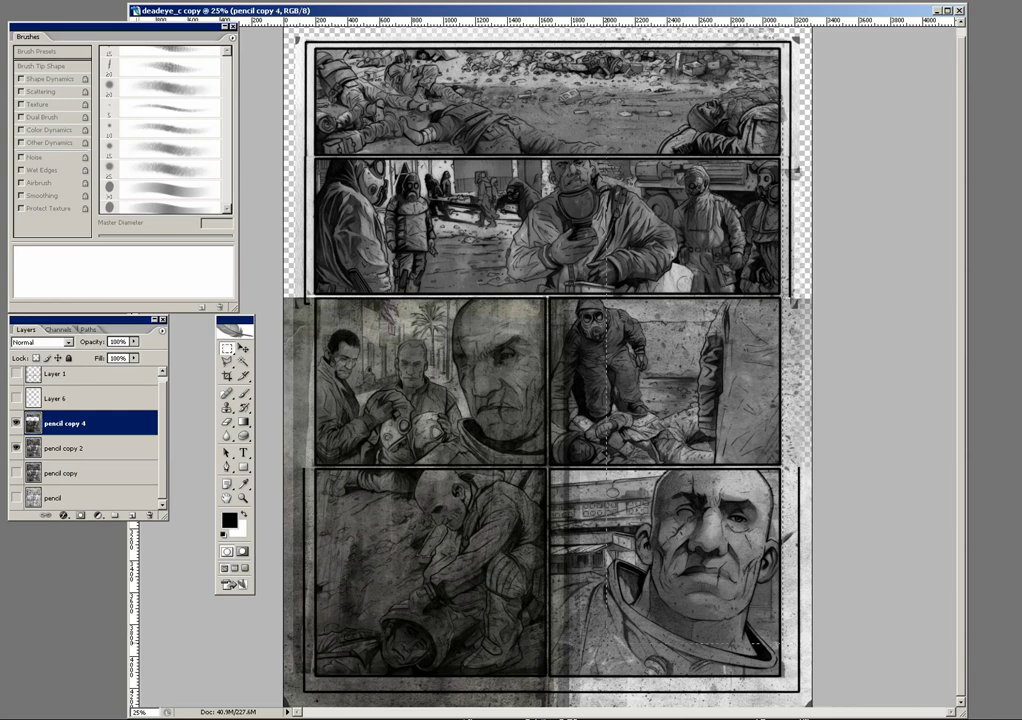
pyautogui.moveTo(546, 297); pyautogui.dragTo(782, 705)
pyautogui.press('Delete')
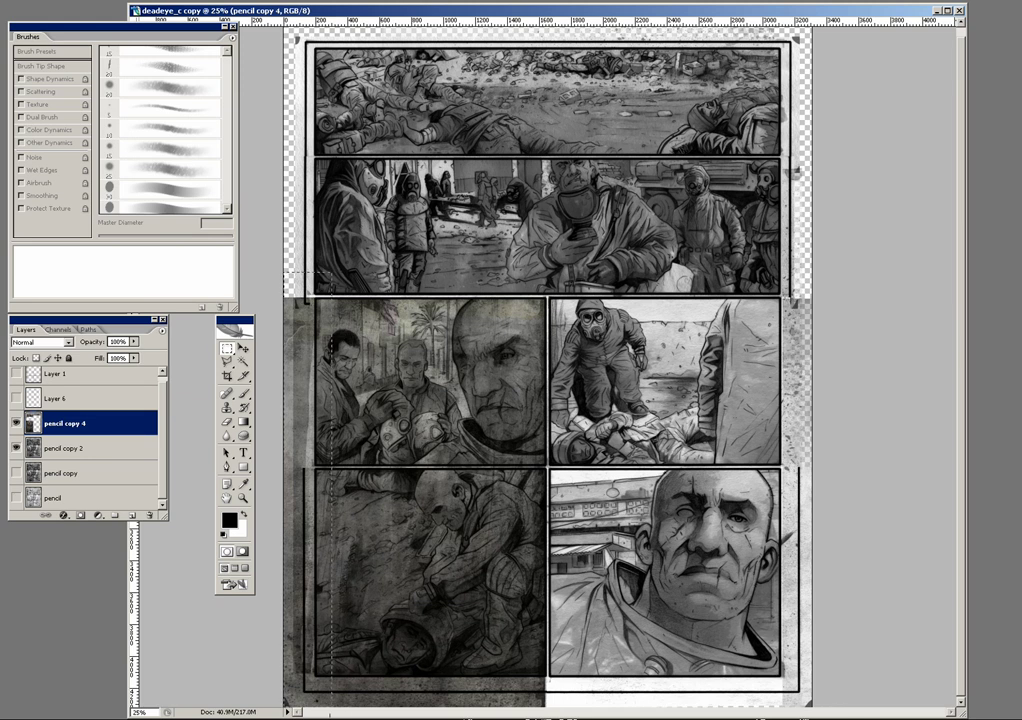
pyautogui.press('Delete')
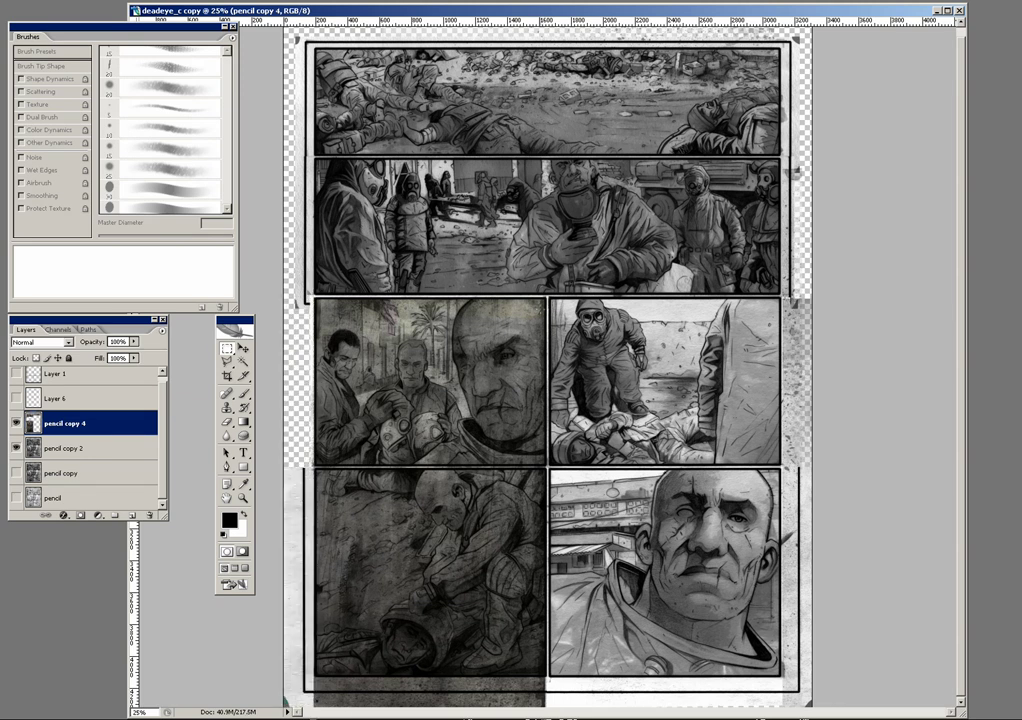
# Step: Show Layer 1's white background and zoom to 50% on the lower panels
pyautogui.click(16, 373)
pyautogui.hotkey('ctrl', '+')
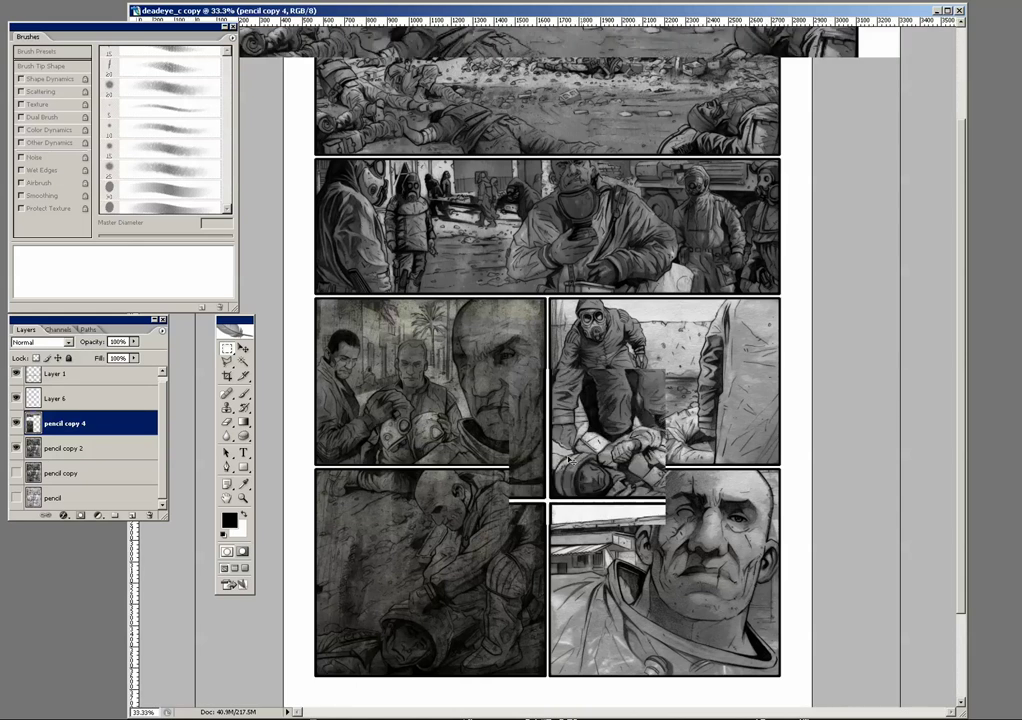
pyautogui.hotkey('ctrl', '+')
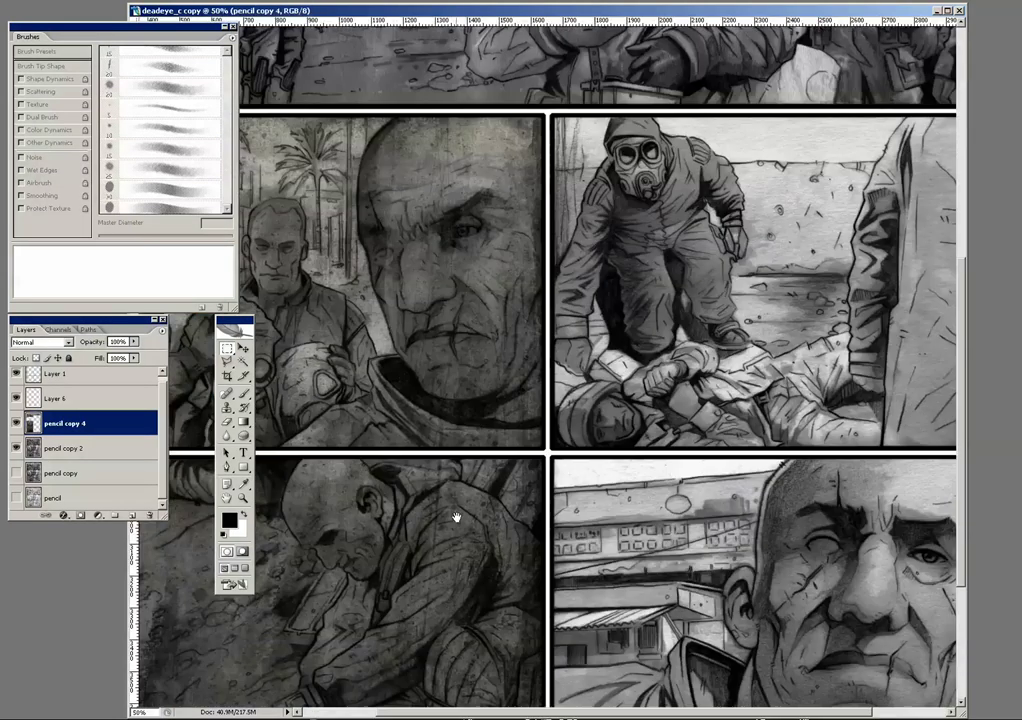
pyautogui.scroll(-3, 633, 488)
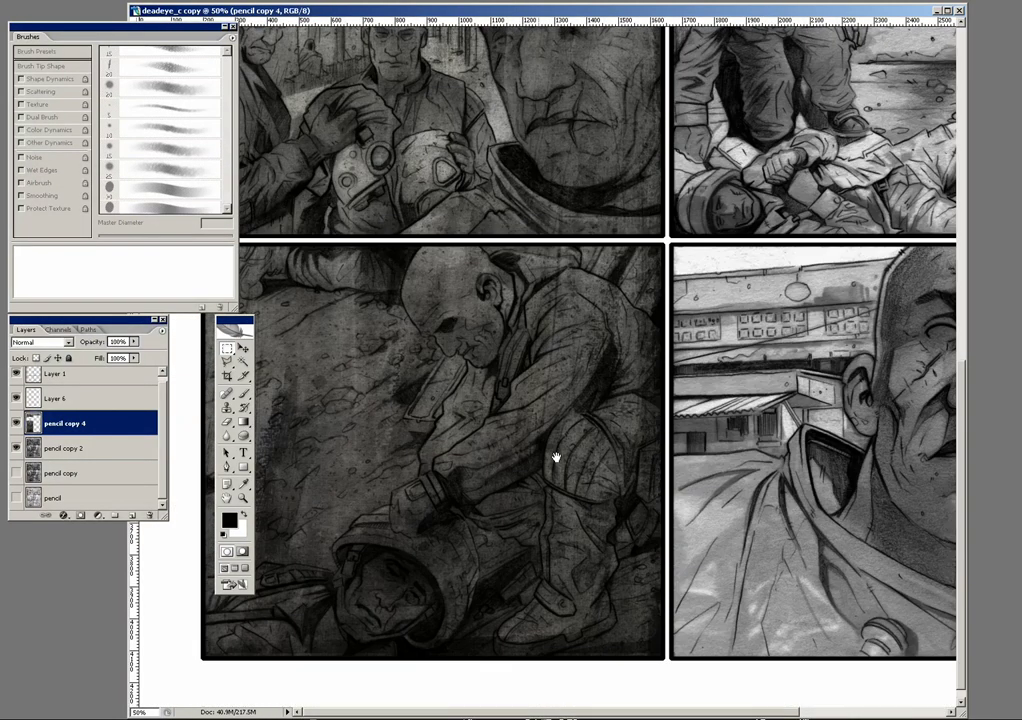